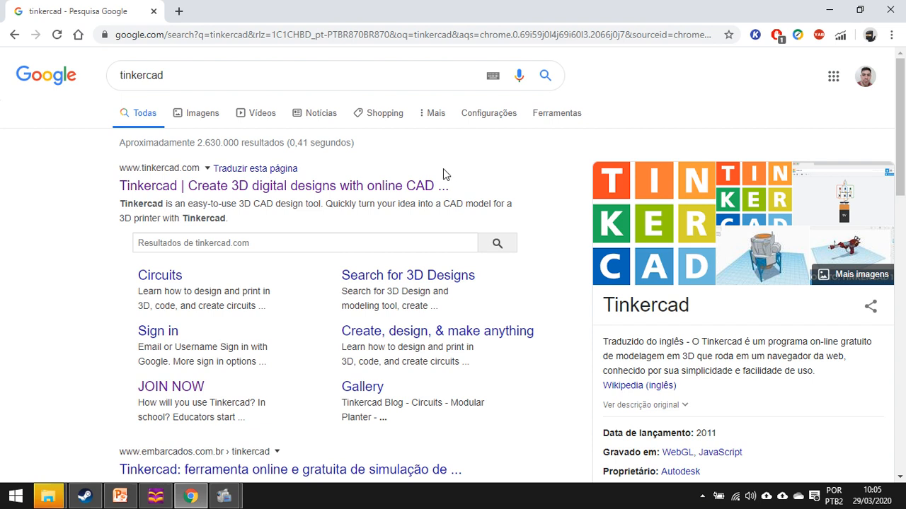
# Step: Open the Tinkercad site from the search results and create a new circuit in its Circuits section
pyautogui.click(200, 74)
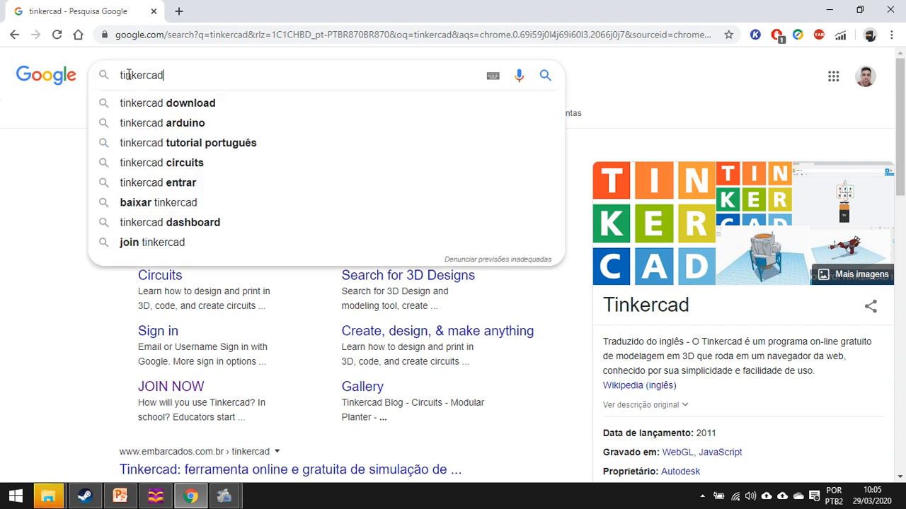
pyautogui.click(21, 159)
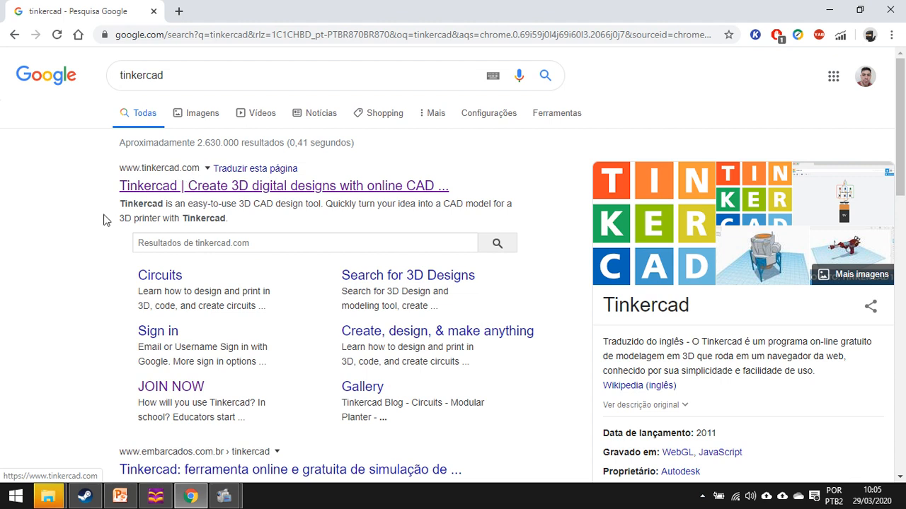
pyautogui.click(219, 191)
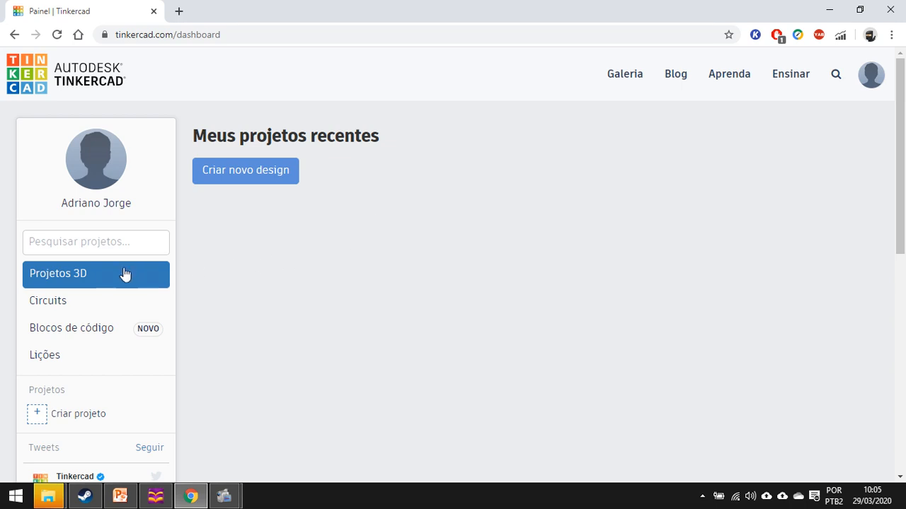
pyautogui.click(49, 302)
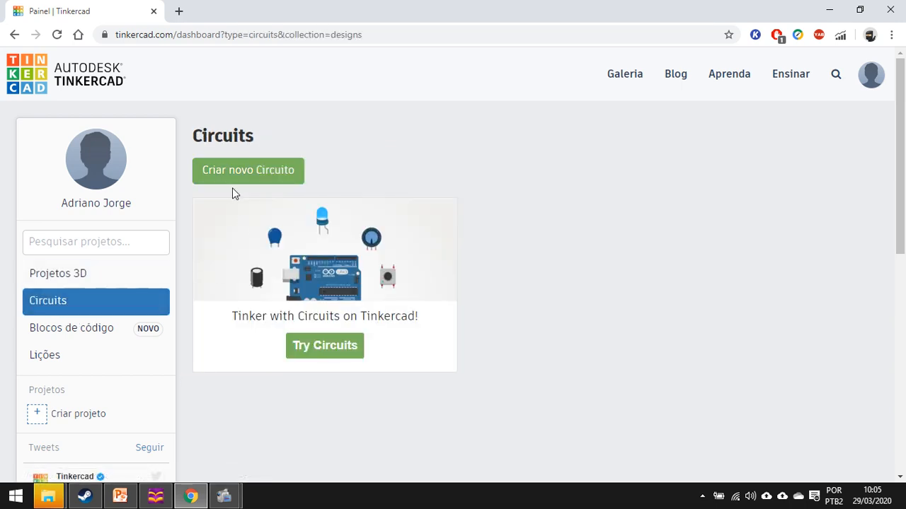
pyautogui.click(258, 170)
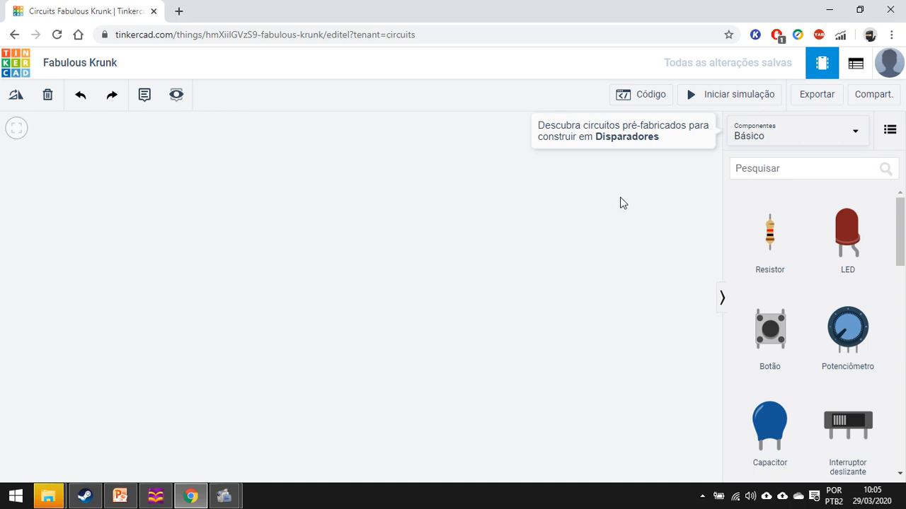
# Step: Place a small breadboard (Placa de ensaio pequena) from the Básico components onto the empty workspace
pyautogui.moveTo(902, 224)
pyautogui.mouseDown()
pyautogui.moveTo(904, 354)
pyautogui.moveTo(903, 212)
pyautogui.mouseUp()
pyautogui.click(851, 130)
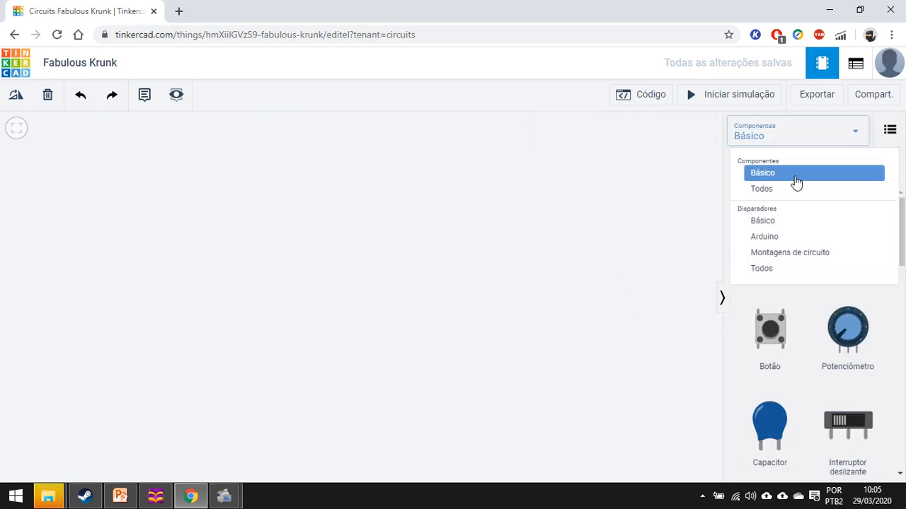
pyautogui.click(788, 177)
pyautogui.moveTo(902, 221); pyautogui.dragTo(902, 303)
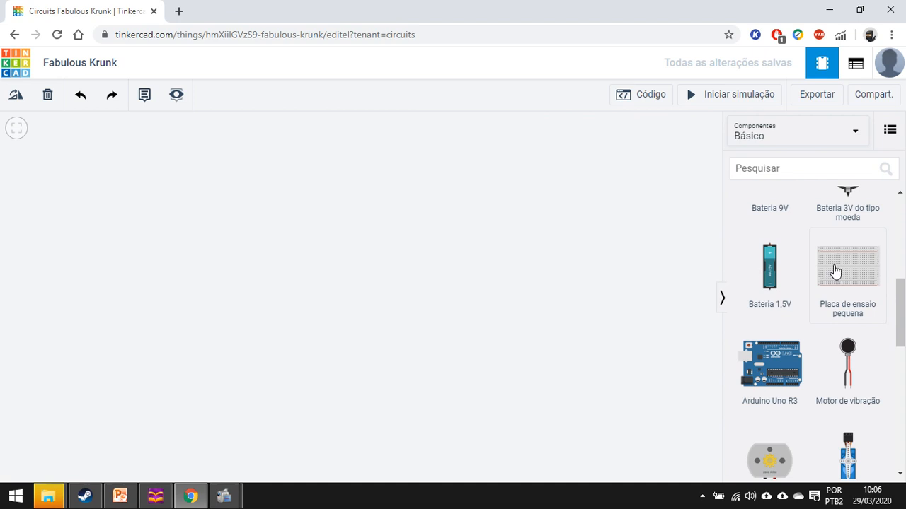
pyautogui.moveTo(833, 271); pyautogui.dragTo(352, 241)
pyautogui.click(487, 223)
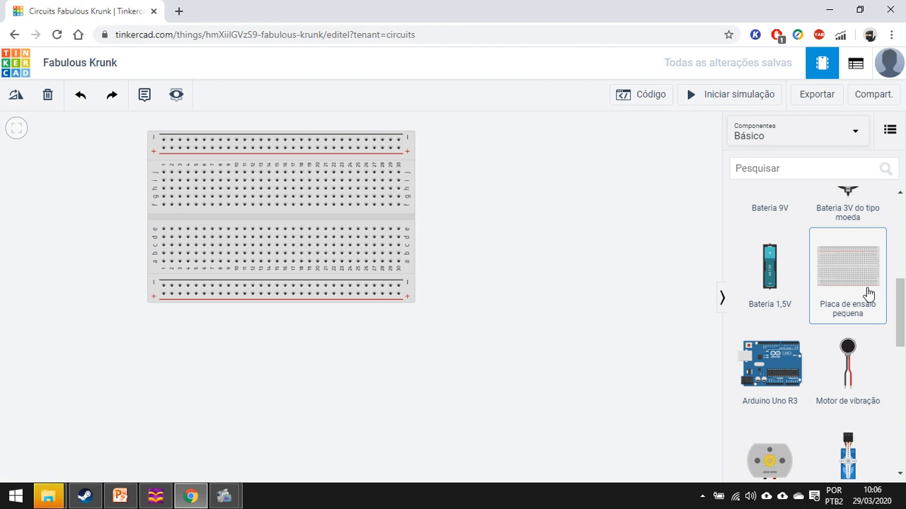
# Step: Move the breadboard to the middle of the workspace, leaving free space beside it
pyautogui.scroll(2, 552, 241)
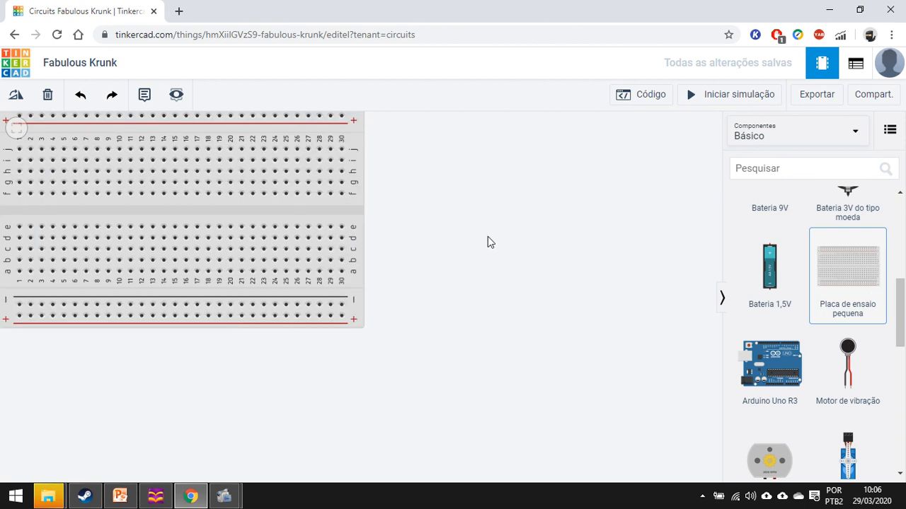
pyautogui.scroll(-3, 488, 236)
pyautogui.scroll(3, 901, 276)
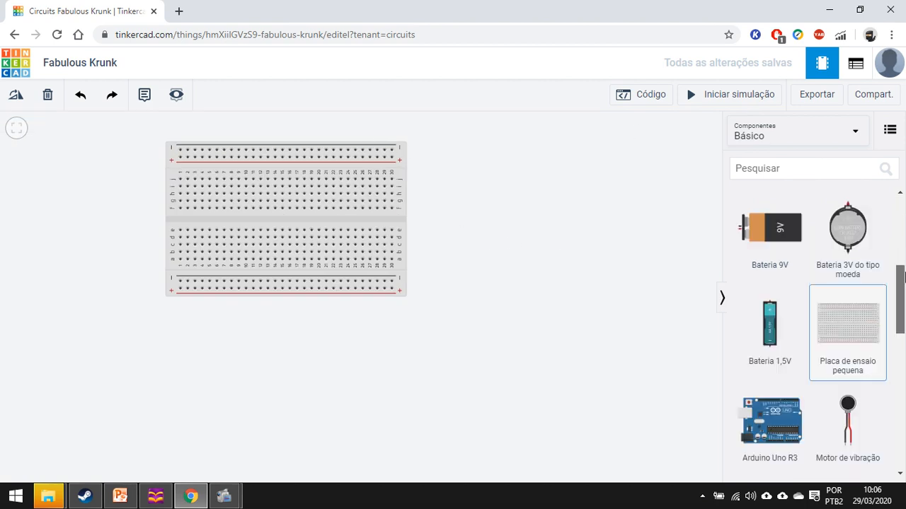
pyautogui.scroll(3, 903, 260)
pyautogui.click(364, 201)
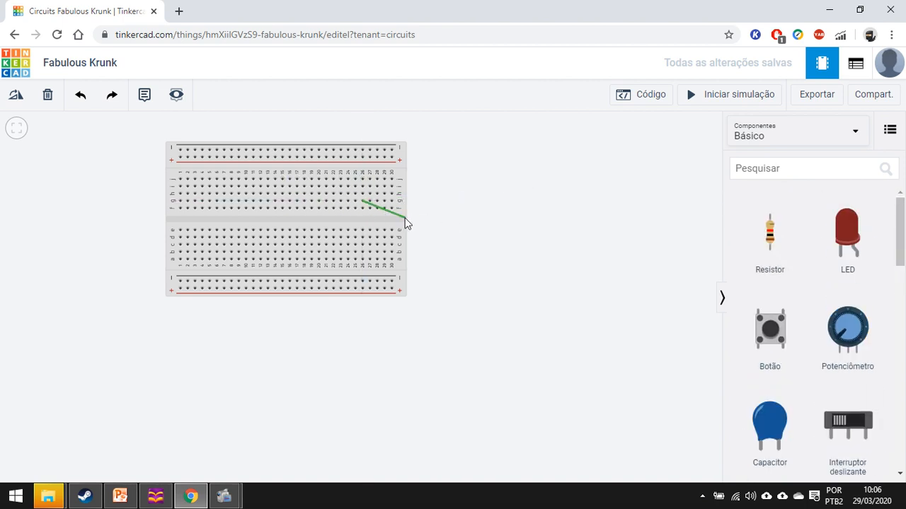
pyautogui.press('Escape')
pyautogui.moveTo(362, 189); pyautogui.dragTo(456, 245)
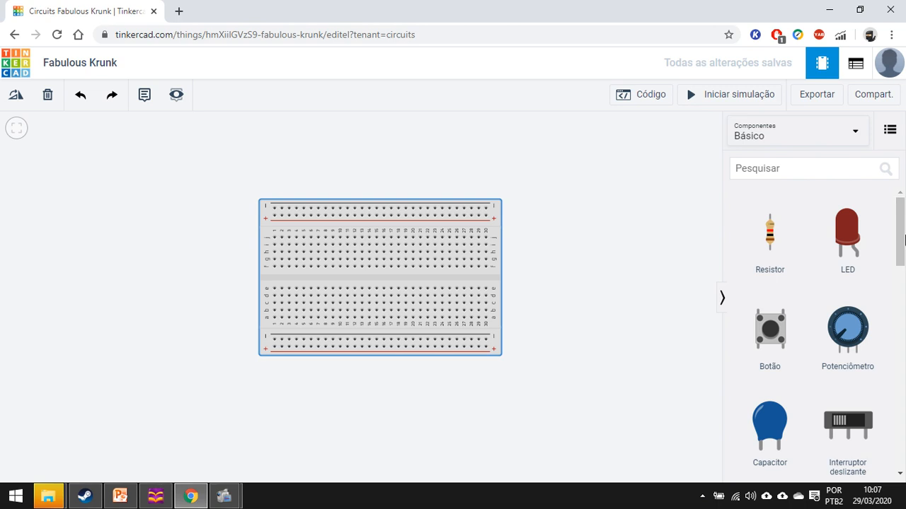
# Step: Add a 9V battery beside the breadboard's column 1 end and rotate it upright with its terminals facing up
pyautogui.moveTo(905, 240); pyautogui.dragTo(901, 285)
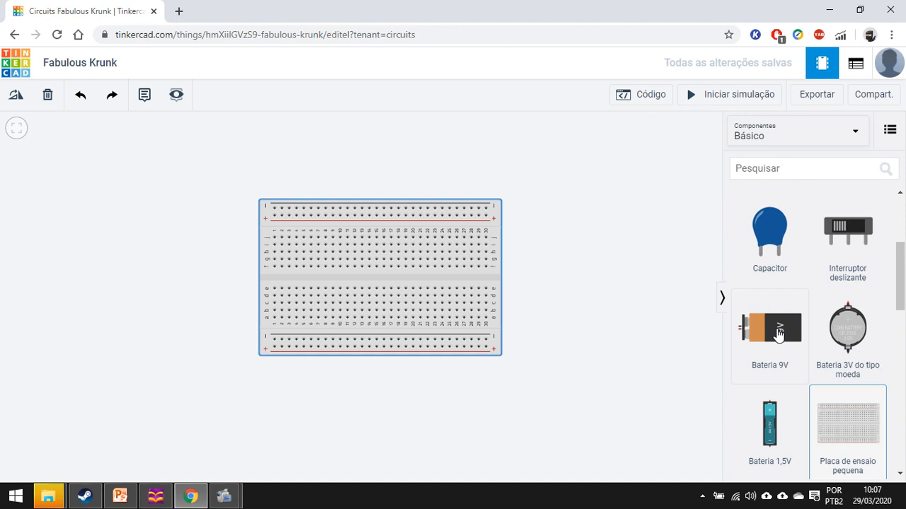
pyautogui.moveTo(778, 334); pyautogui.dragTo(58, 267)
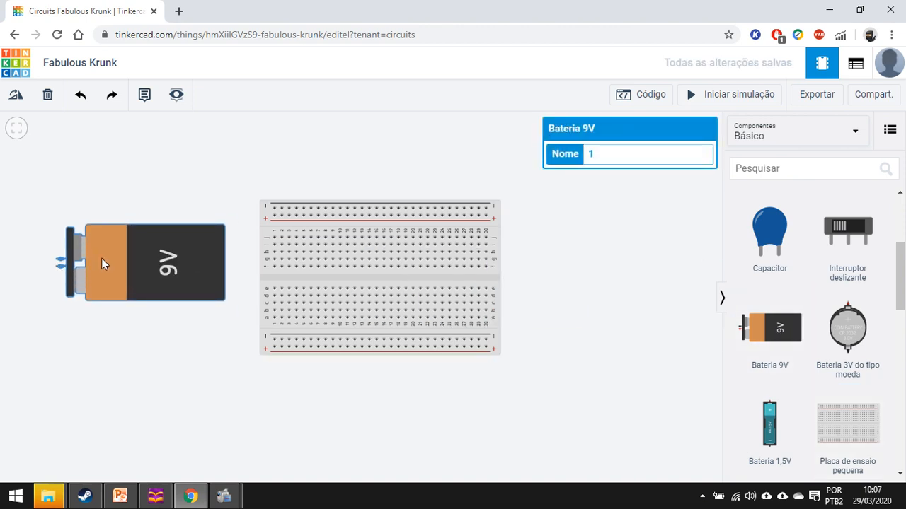
pyautogui.click(17, 98)
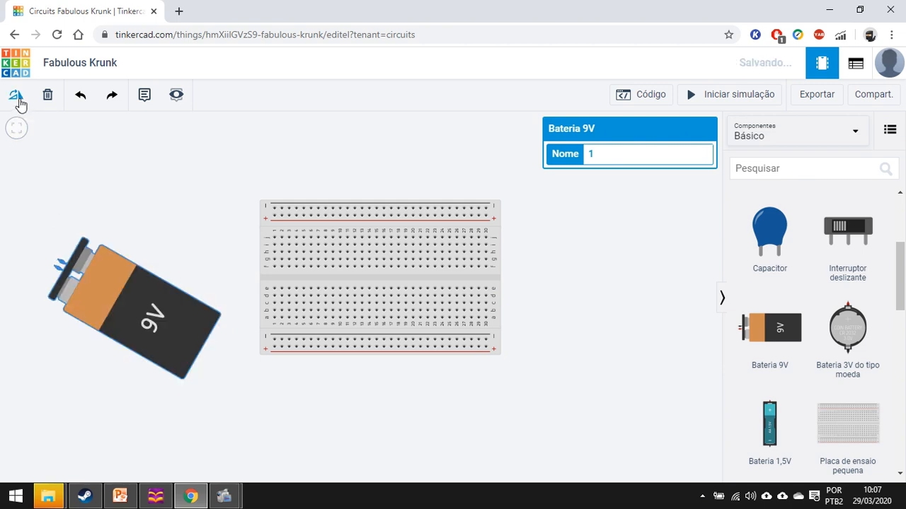
pyautogui.click(17, 98)
pyautogui.click(16, 98)
pyautogui.moveTo(72, 346); pyautogui.dragTo(178, 320)
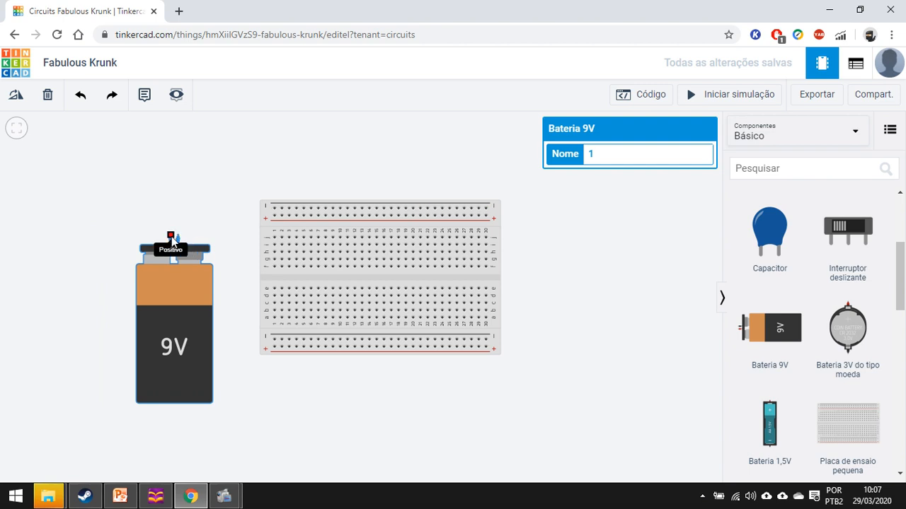
# Step: Wire the battery's positive terminal to the first hole of the breadboard's upper positive rail and color the wire red (vermelho)
pyautogui.click(171, 235)
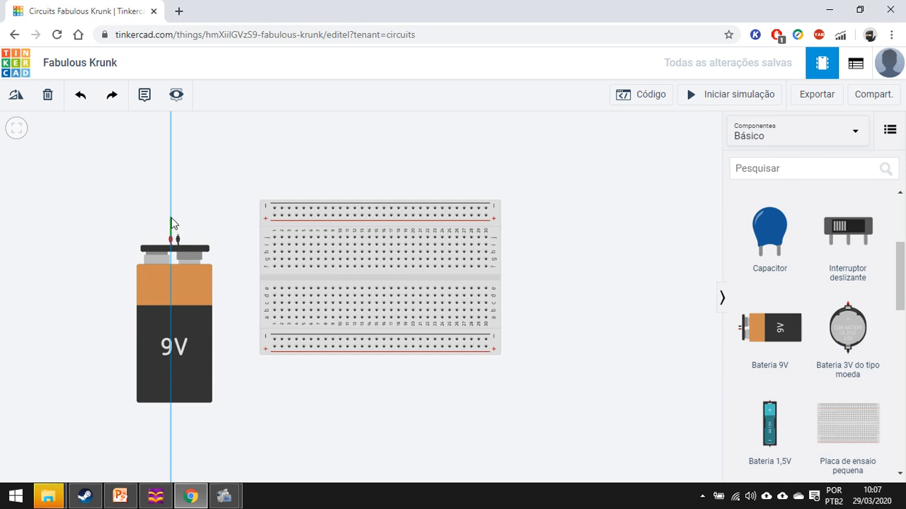
pyautogui.click(171, 218)
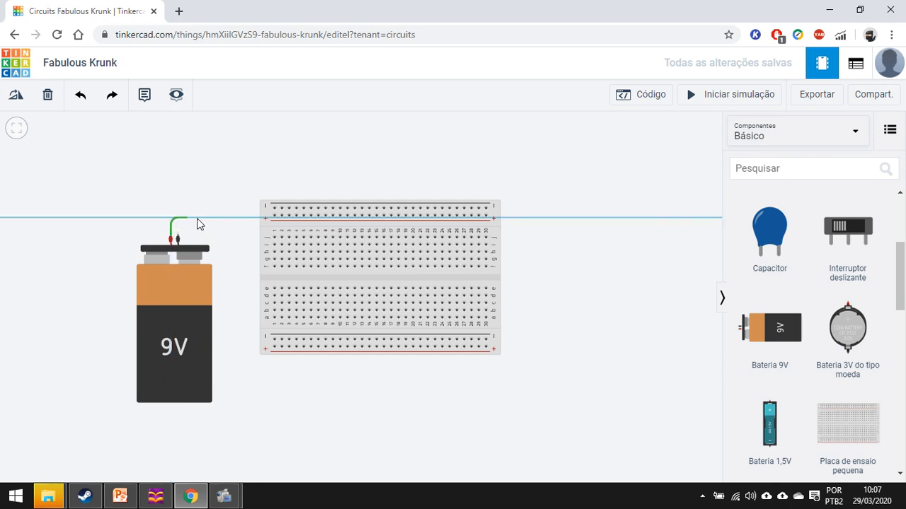
pyautogui.click(275, 216)
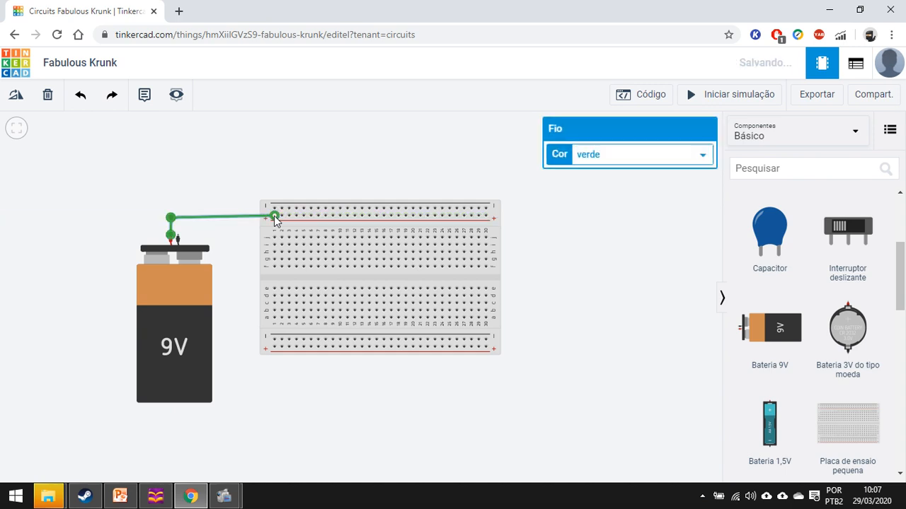
pyautogui.click(634, 157)
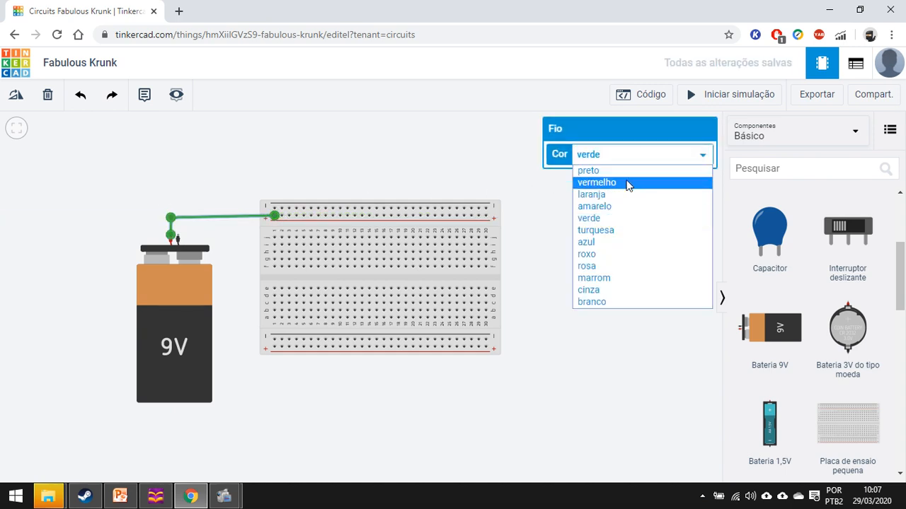
pyautogui.click(627, 182)
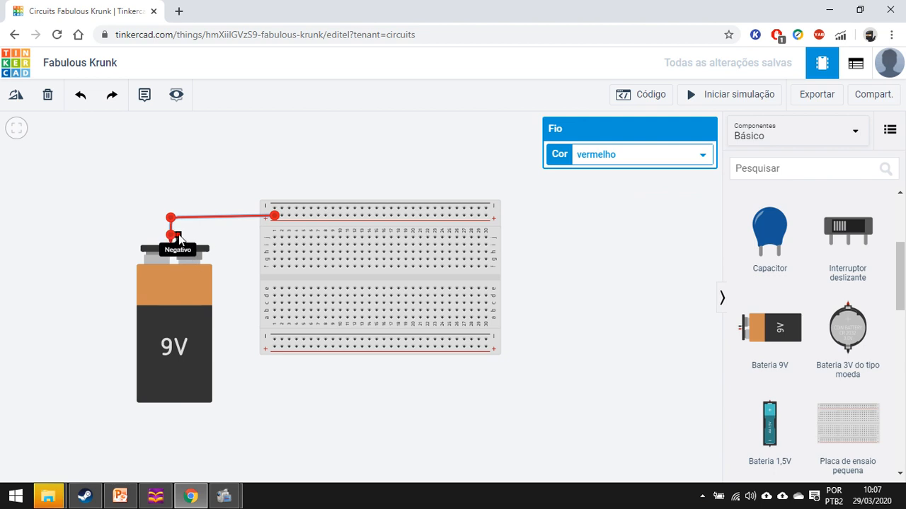
# Step: Wire the battery's negative terminal to the first hole of the breadboard's upper negative rail and color the wire black (preto)
pyautogui.click(178, 238)
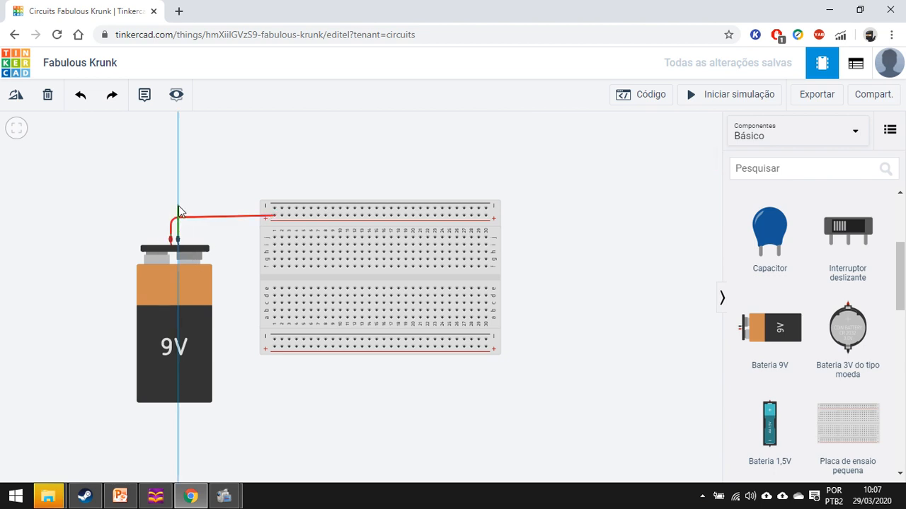
pyautogui.click(178, 207)
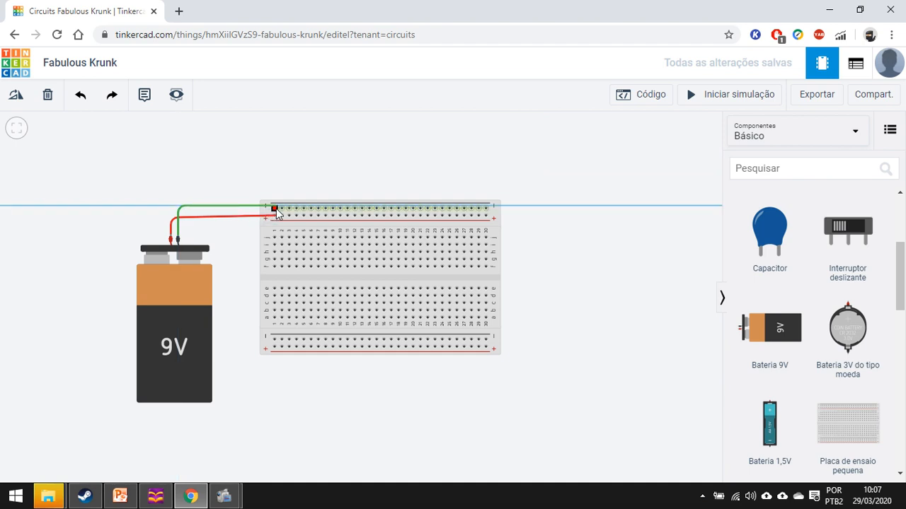
pyautogui.click(275, 210)
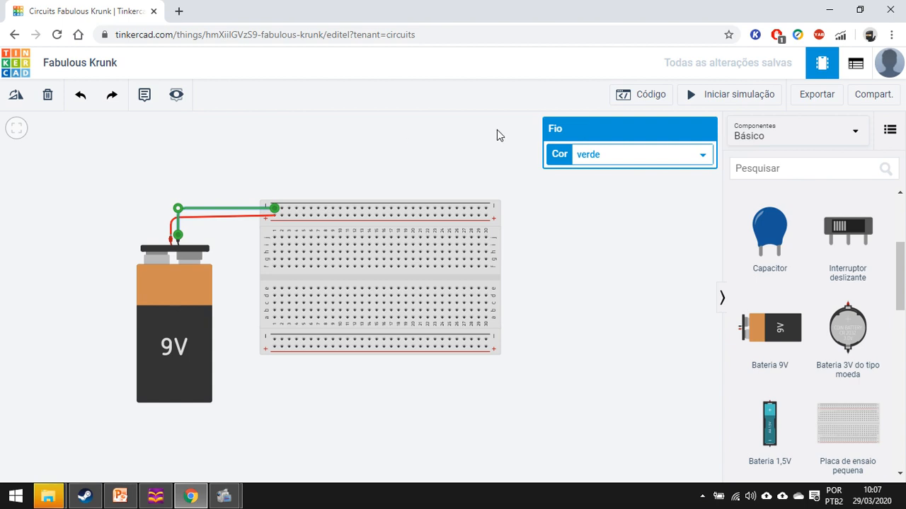
pyautogui.click(645, 154)
pyautogui.click(606, 172)
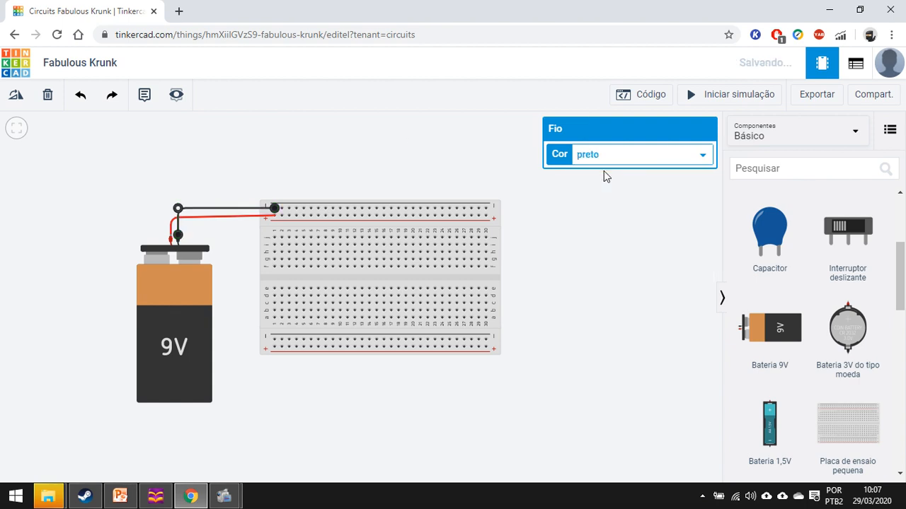
pyautogui.click(304, 172)
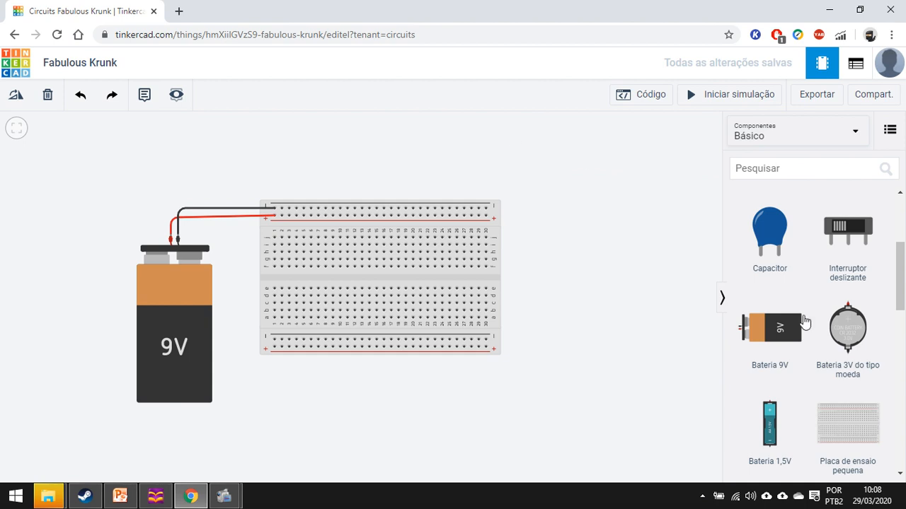
# Step: Add a resistor to the breadboard, rotate it horizontal and seat it in row j across columns 9 to 13
pyautogui.scroll(3, 884, 216)
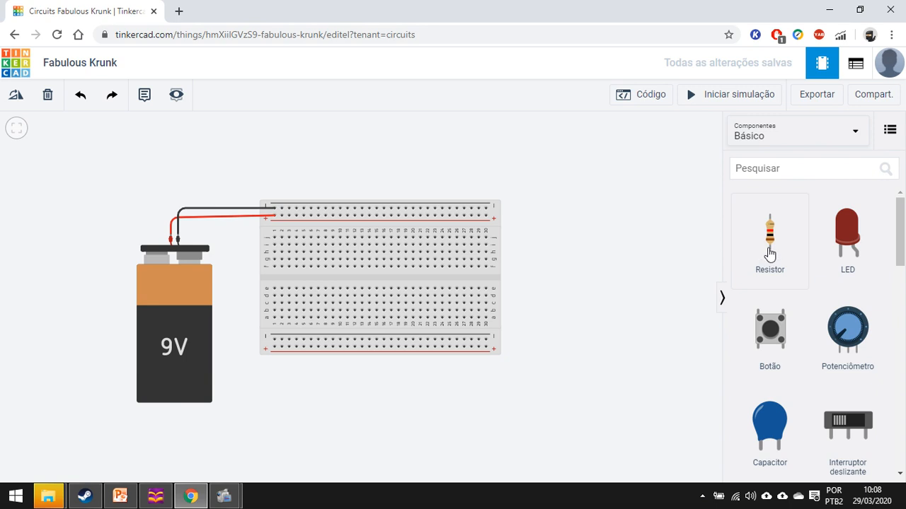
pyautogui.moveTo(774, 239); pyautogui.dragTo(344, 257)
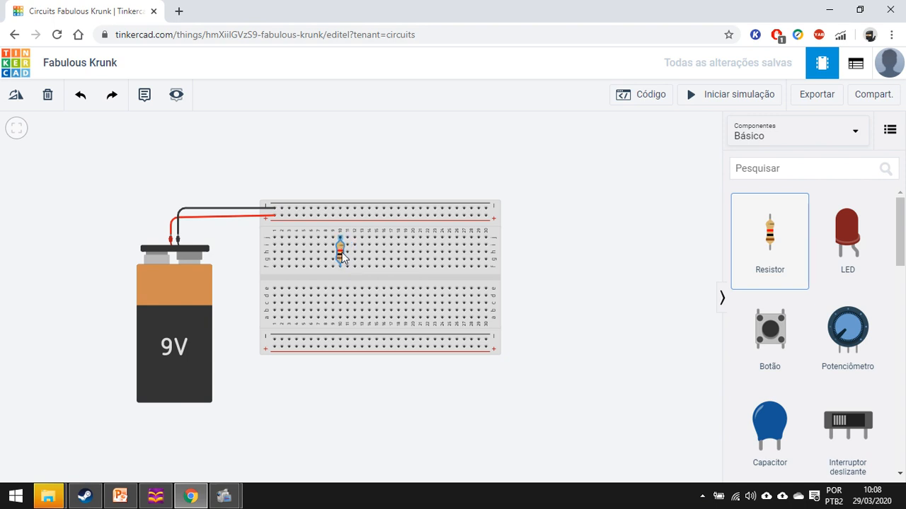
pyautogui.click(337, 254)
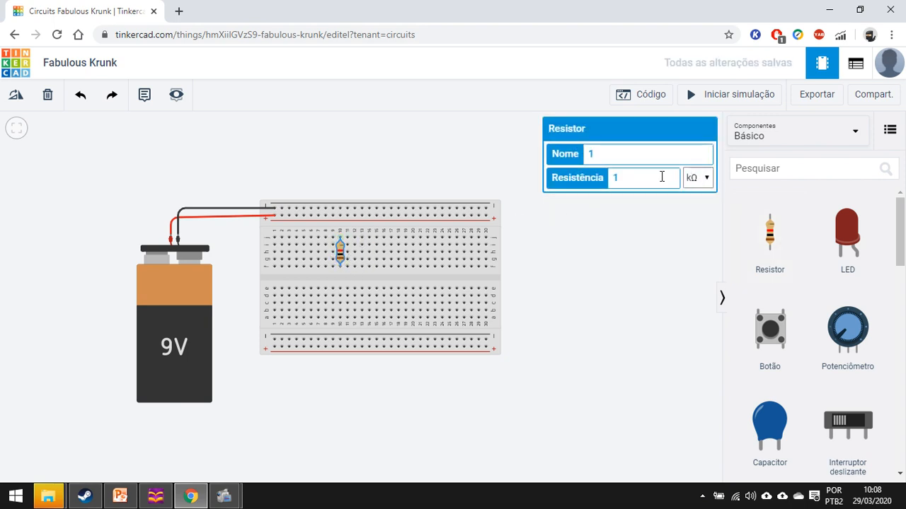
pyautogui.click(21, 100)
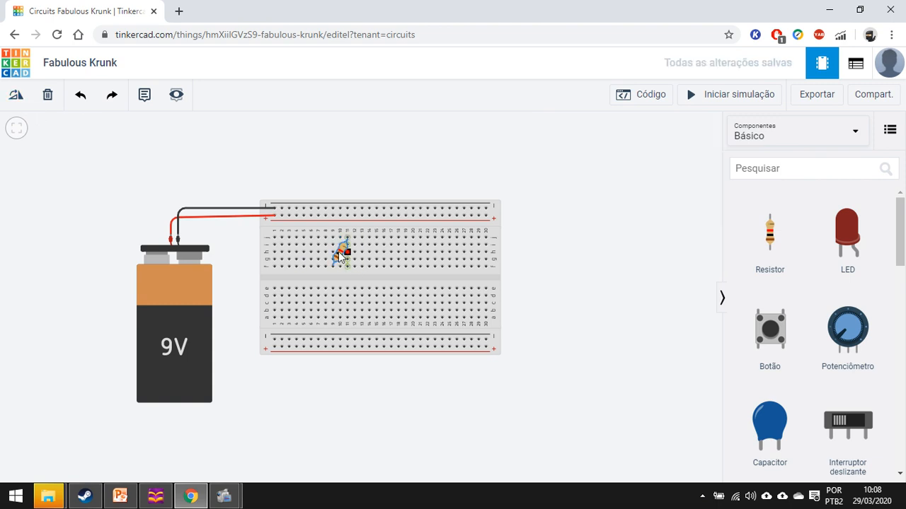
pyautogui.moveTo(340, 256); pyautogui.dragTo(356, 257)
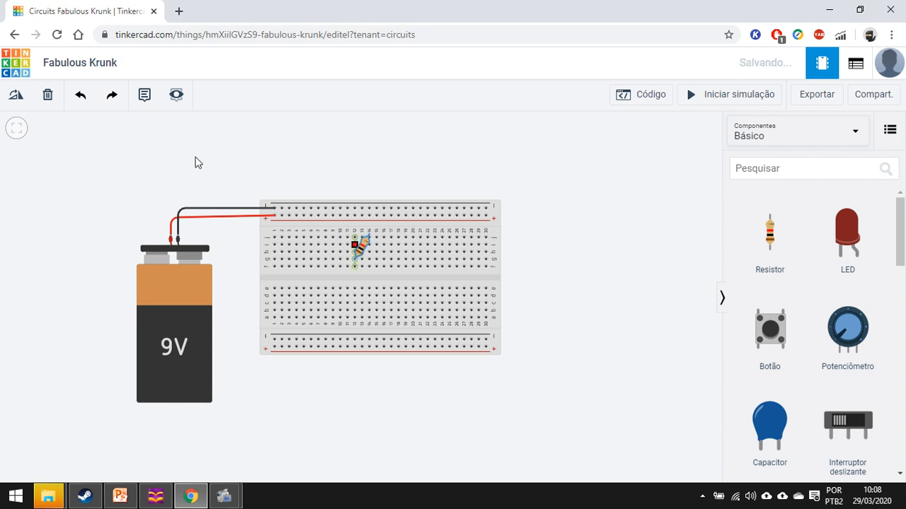
pyautogui.click(16, 99)
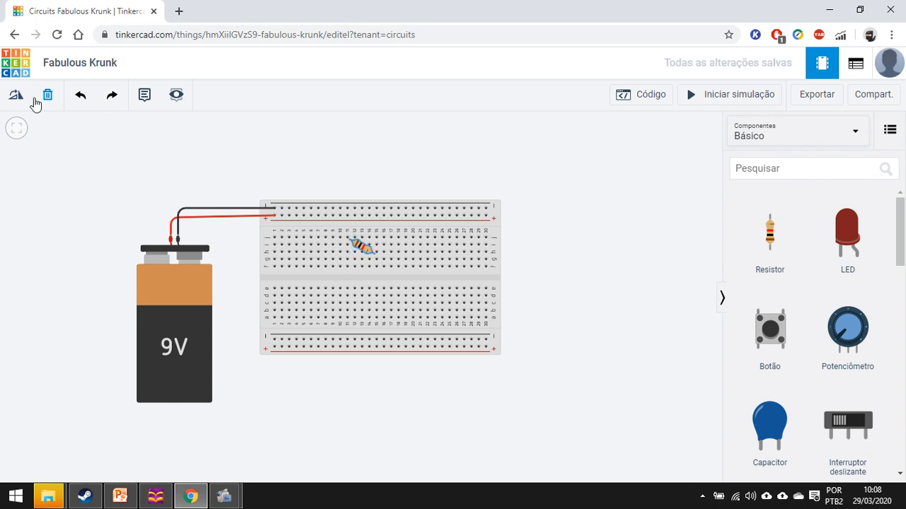
pyautogui.click(26, 98)
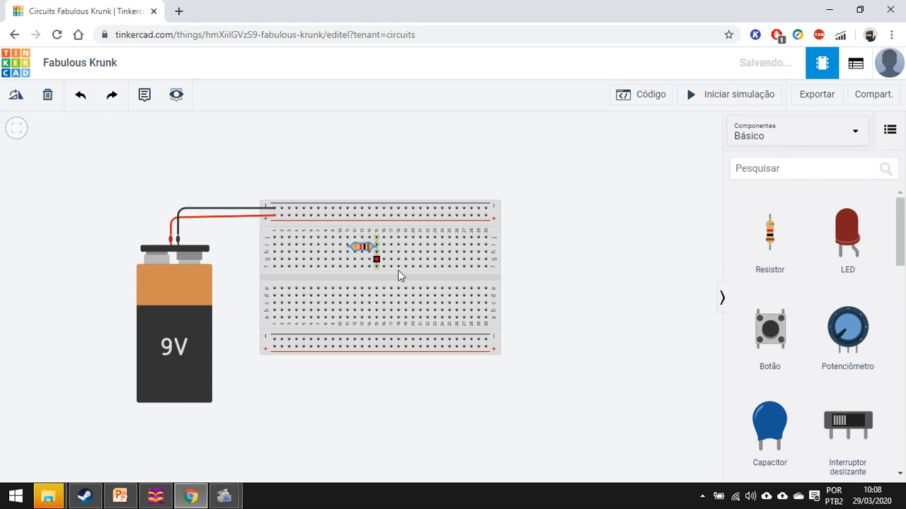
pyautogui.moveTo(364, 249); pyautogui.dragTo(346, 235)
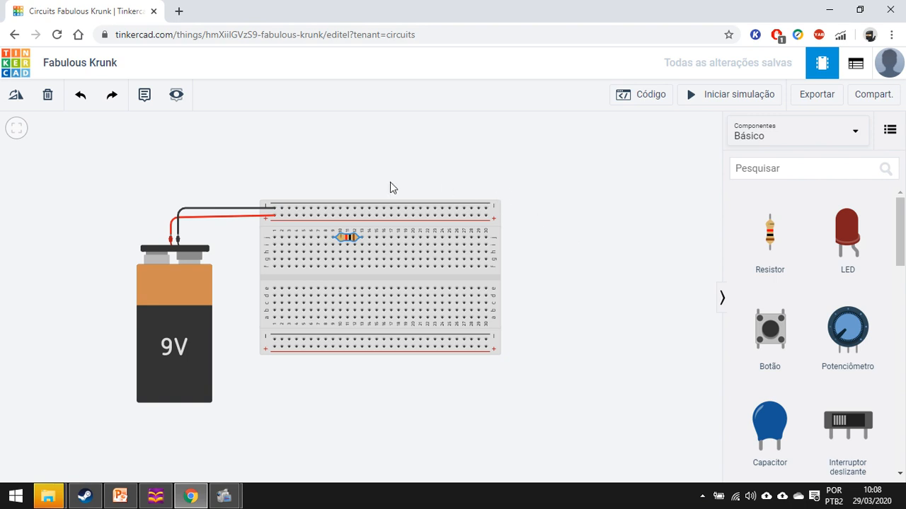
# Step: Wire the upper positive rail to hole j6 and connect hole i6 to hole i9 beside the resistor
pyautogui.click(311, 215)
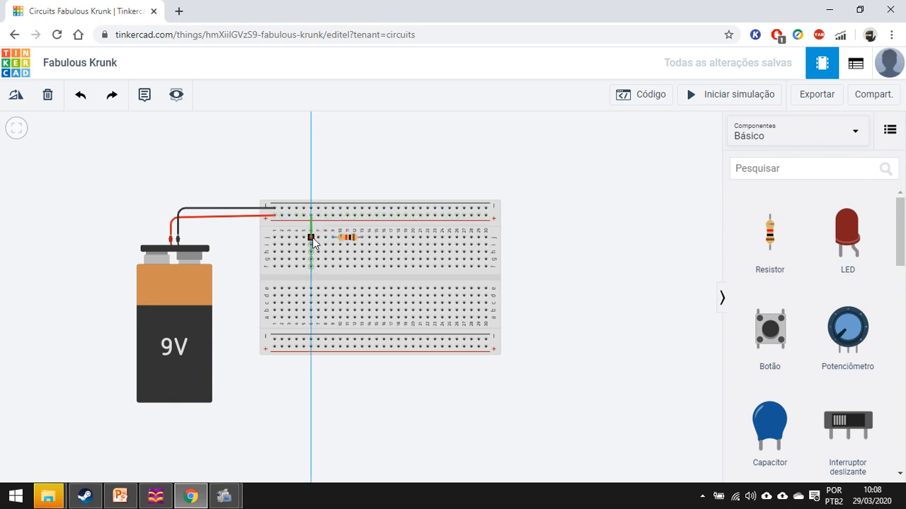
pyautogui.click(310, 237)
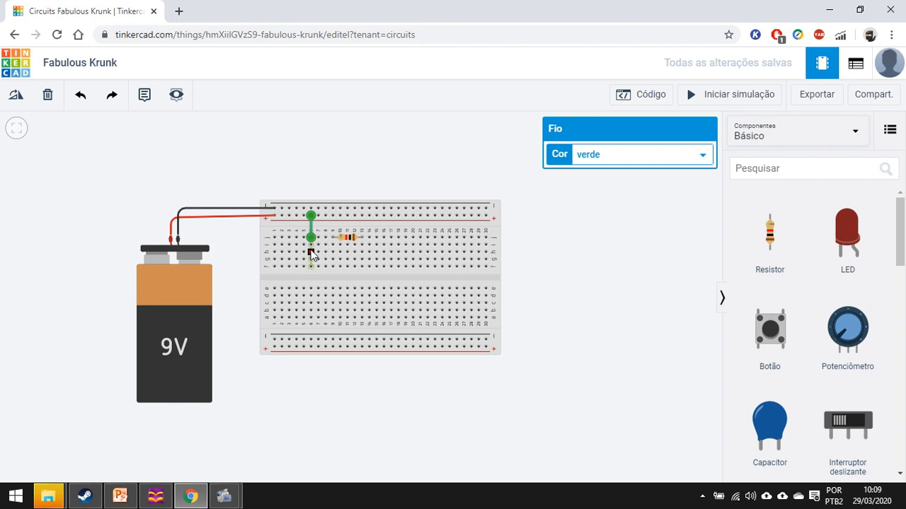
pyautogui.click(312, 245)
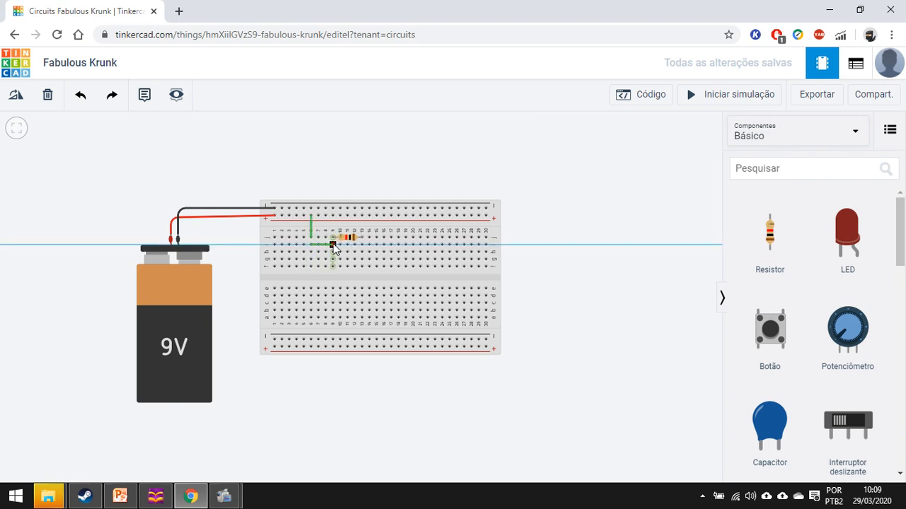
pyautogui.click(333, 245)
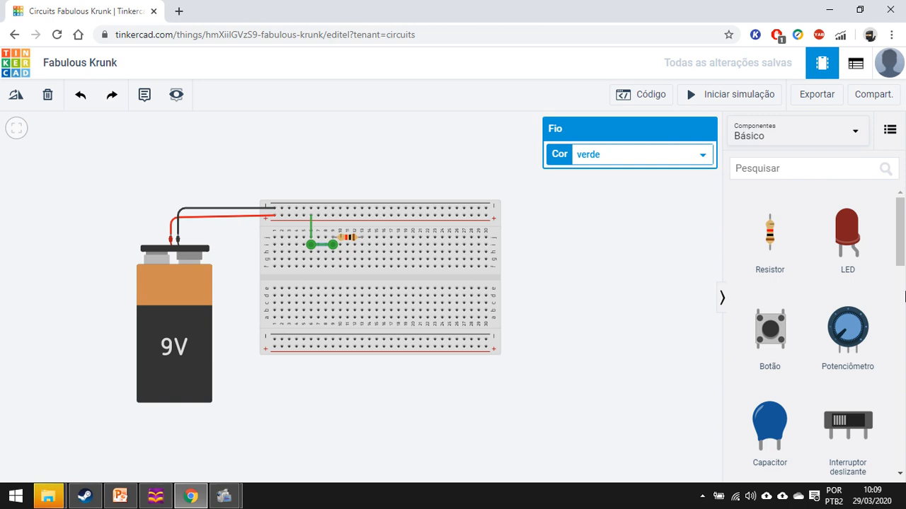
# Step: Add a red LED, rotate it so its legs face up, and seat it on the breadboard across columns 13 and 14
pyautogui.moveTo(868, 252); pyautogui.dragTo(576, 271)
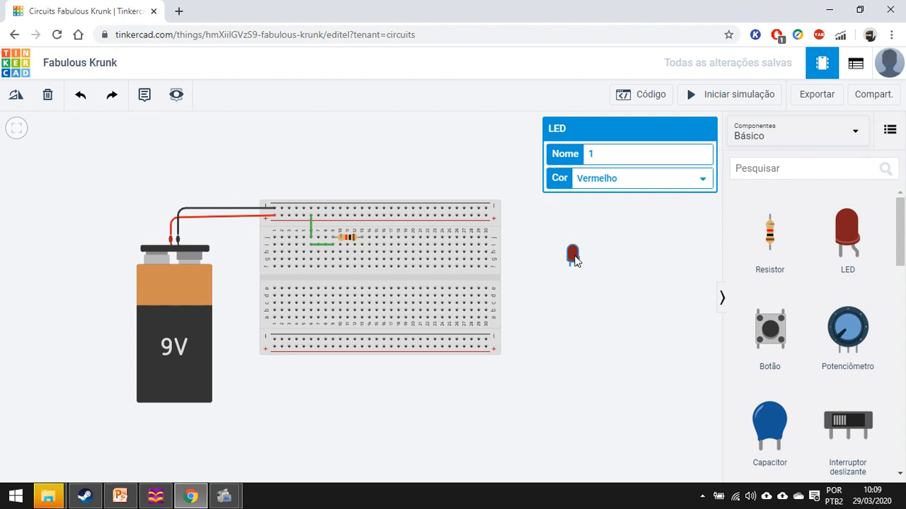
pyautogui.click(14, 96)
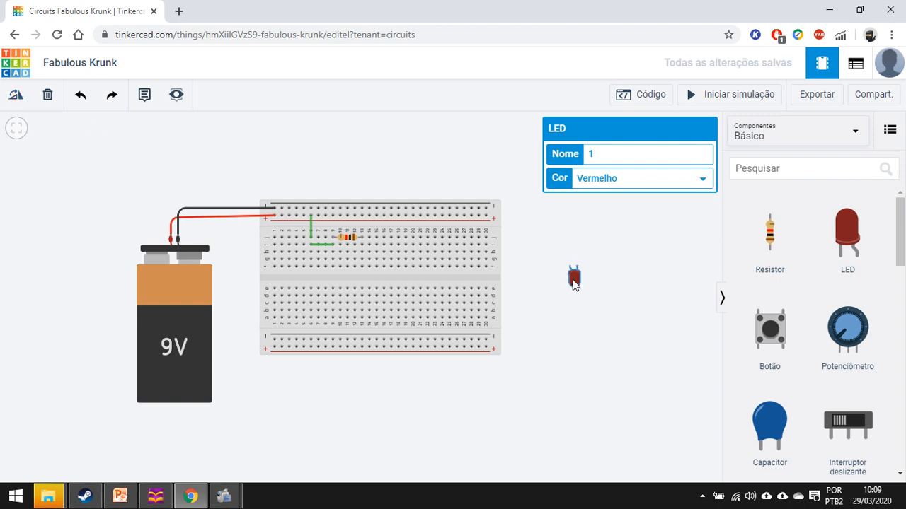
pyautogui.moveTo(566, 283); pyautogui.dragTo(365, 269)
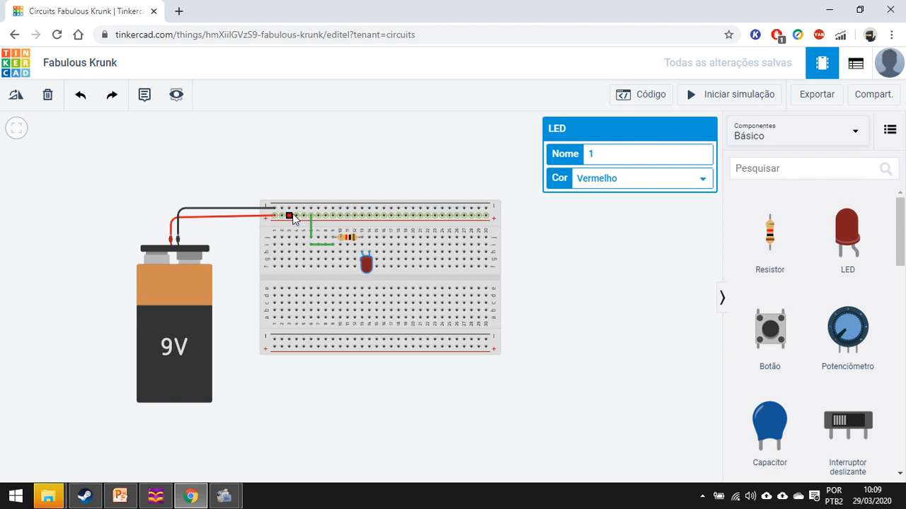
# Step: Color the positive rail wire at column 6 and the wire between columns 6 and 9 red (vermelho)
pyautogui.click(312, 230)
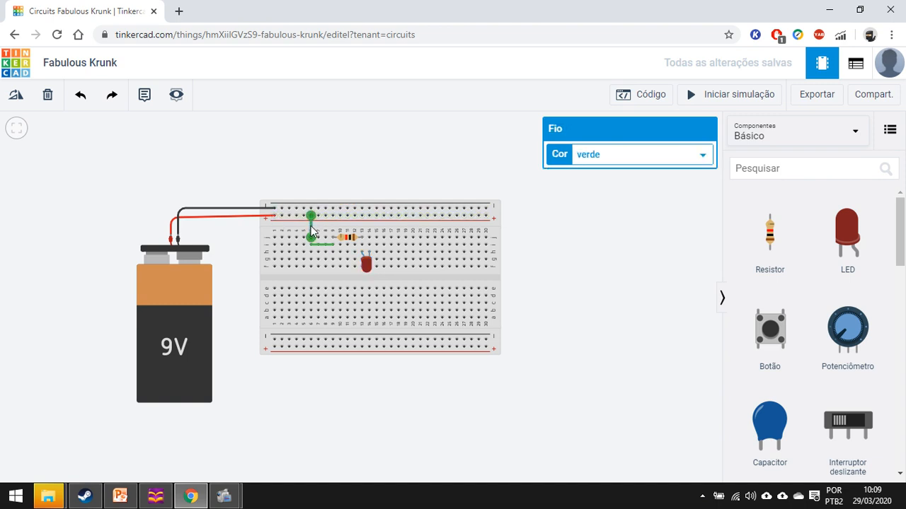
pyautogui.click(643, 160)
pyautogui.click(627, 183)
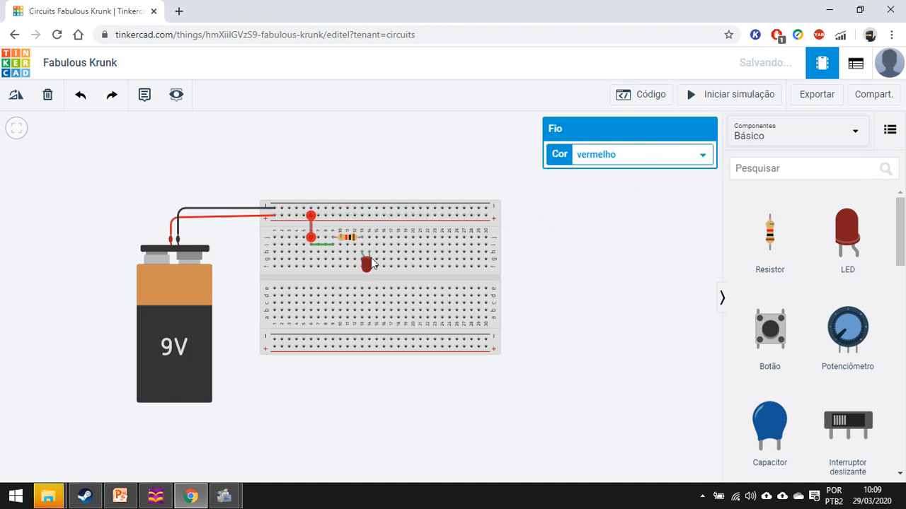
pyautogui.click(322, 245)
pyautogui.click(591, 155)
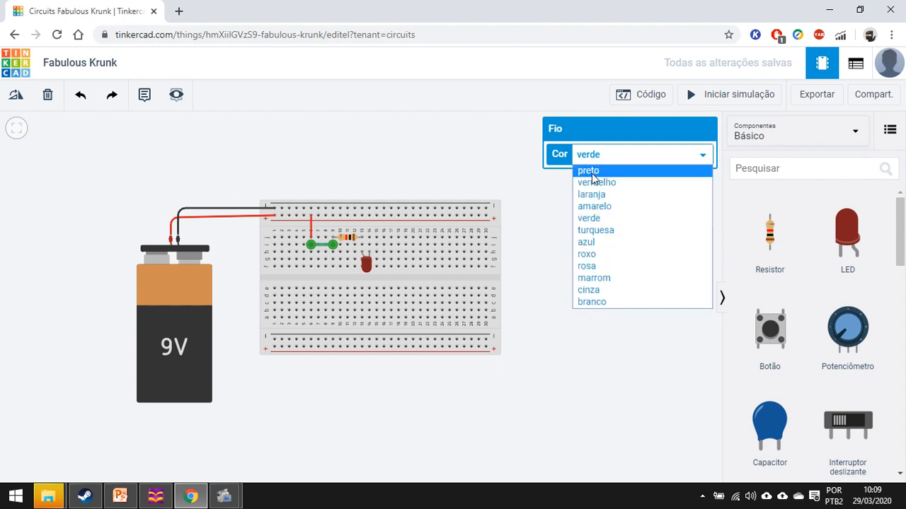
pyautogui.click(592, 182)
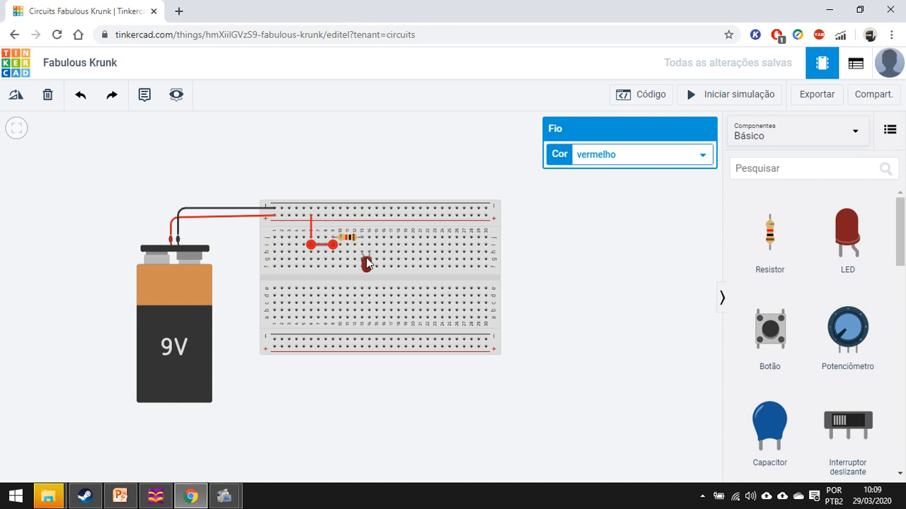
# Step: Wire hole j14 to the upper negative rail and color the wire black (preto)
pyautogui.click(369, 238)
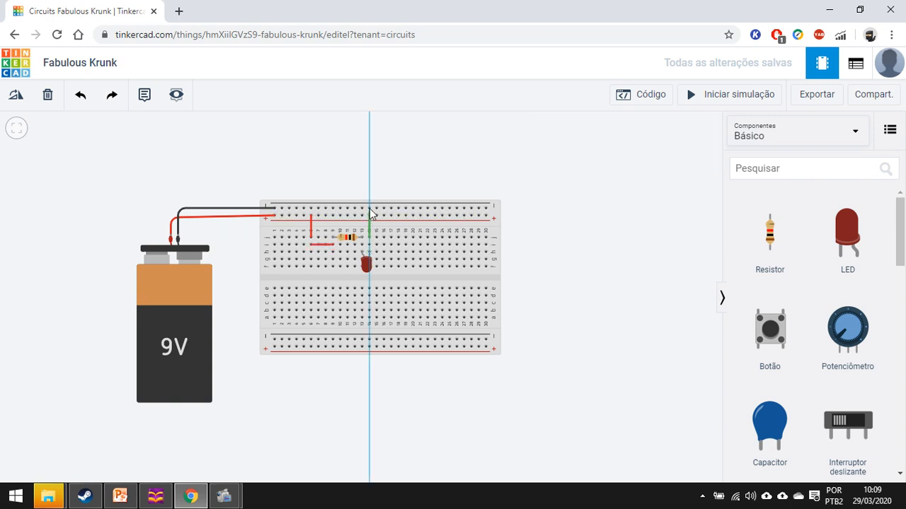
pyautogui.click(369, 209)
pyautogui.click(703, 154)
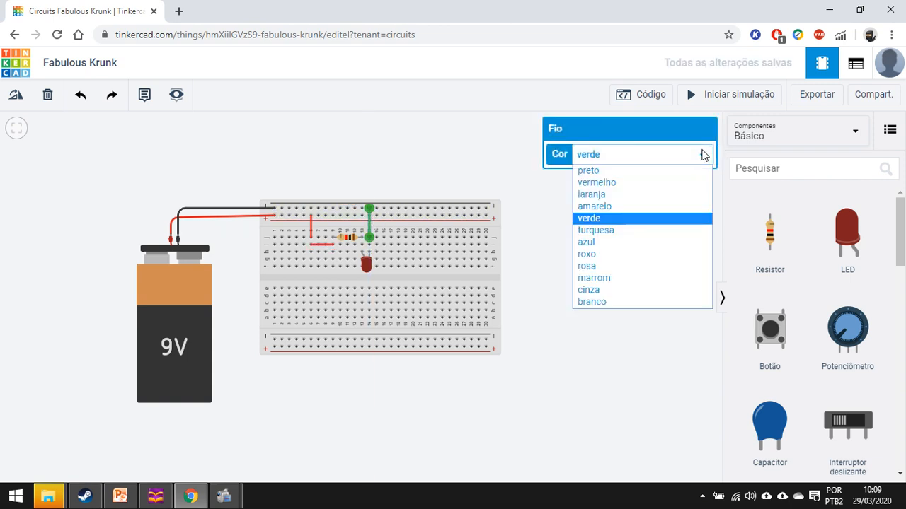
pyautogui.click(663, 171)
pyautogui.click(566, 215)
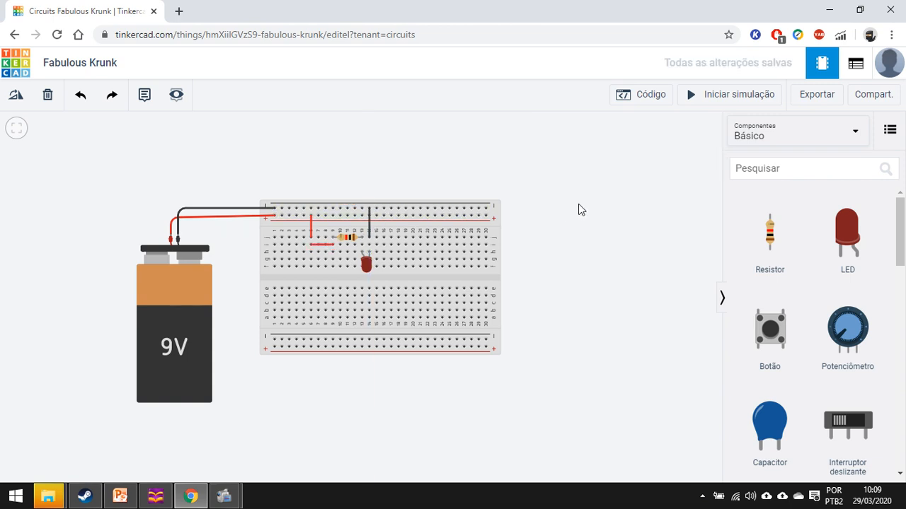
# Step: Run the simulation to check the LED circuit and stop it
pyautogui.click(720, 106)
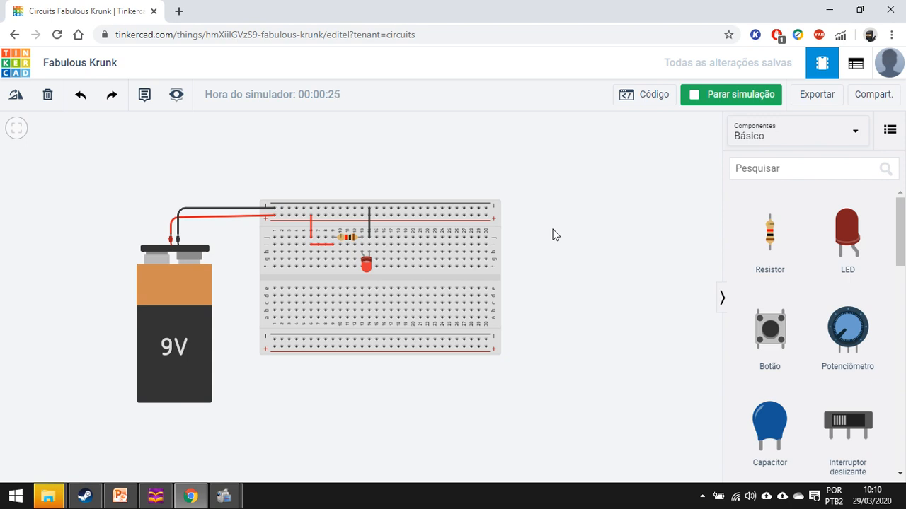
pyautogui.click(708, 95)
# Step: Replace the wire between columns 6 and 9 with a push button (Botão) seated across columns 6 and 8
pyautogui.click(322, 245)
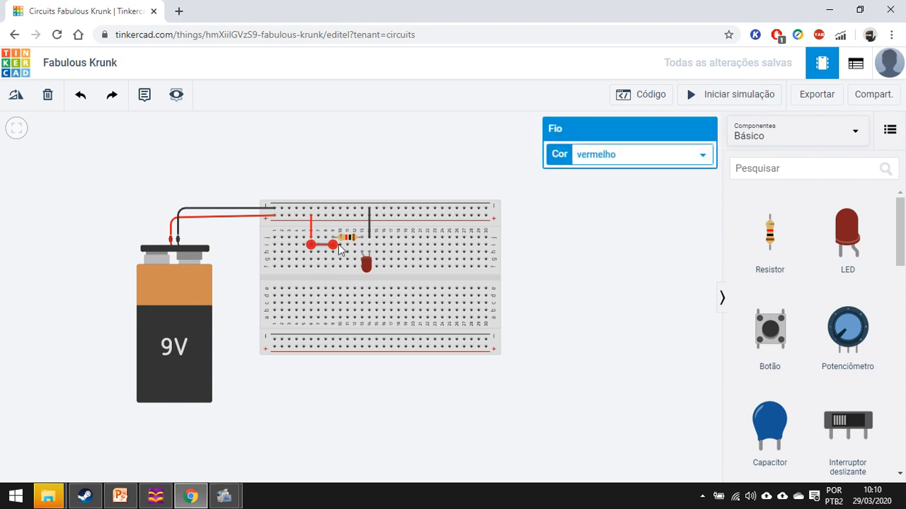
pyautogui.press('Delete')
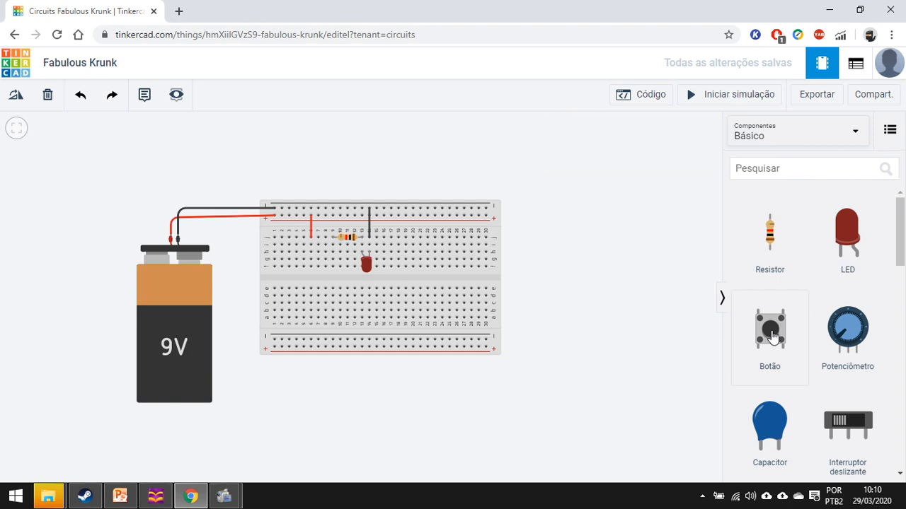
pyautogui.moveTo(771, 338); pyautogui.dragTo(319, 256)
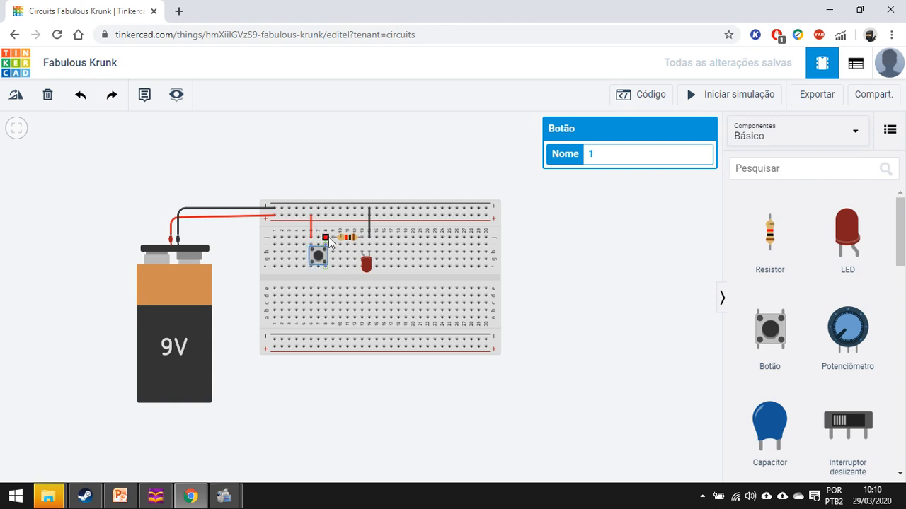
# Step: Connect the button to the resistor with a wire from hole i9 to hole j8 and color it yellow (amarelo)
pyautogui.click(332, 244)
pyautogui.click(324, 237)
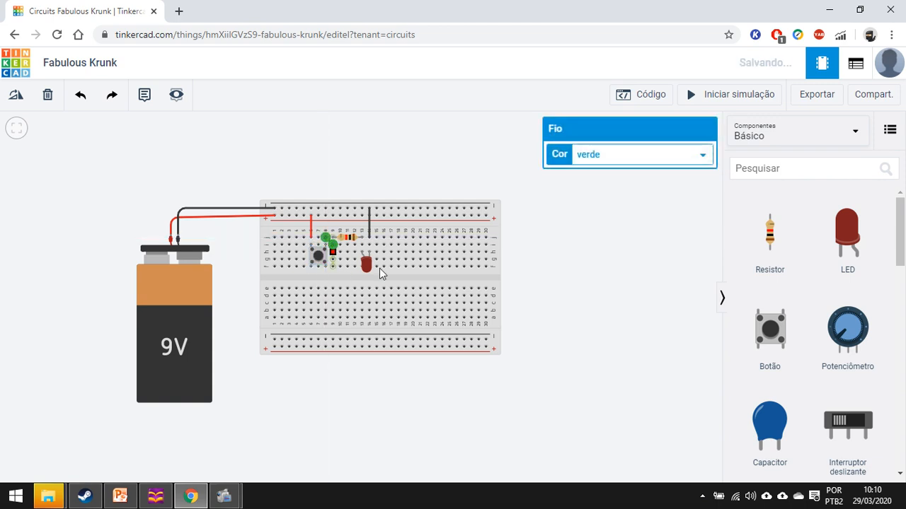
pyautogui.click(629, 154)
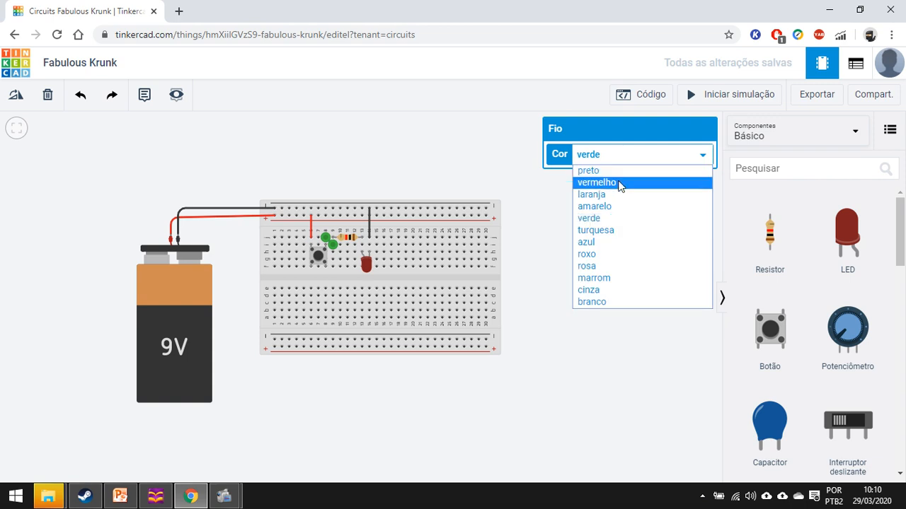
pyautogui.click(594, 206)
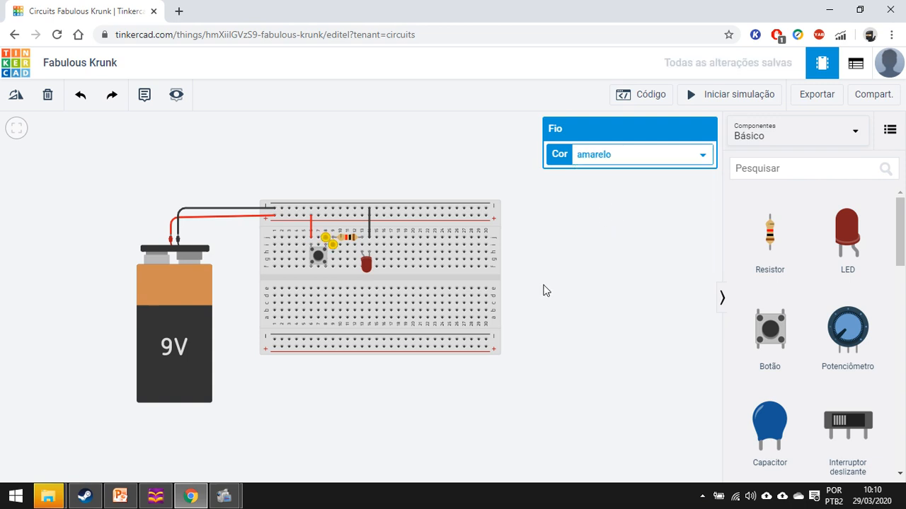
pyautogui.click(542, 286)
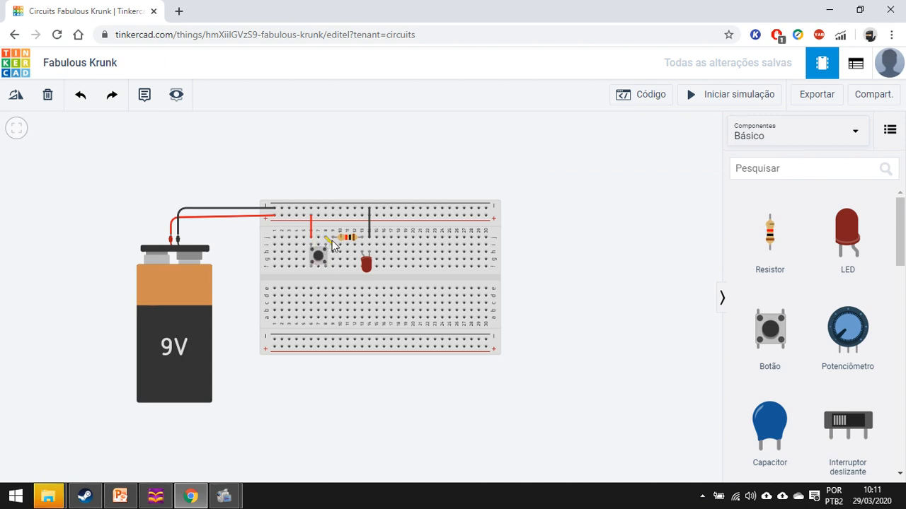
# Step: Simulate the circuit, test the LED by operating the push button several times, and stop the simulation
pyautogui.click(708, 94)
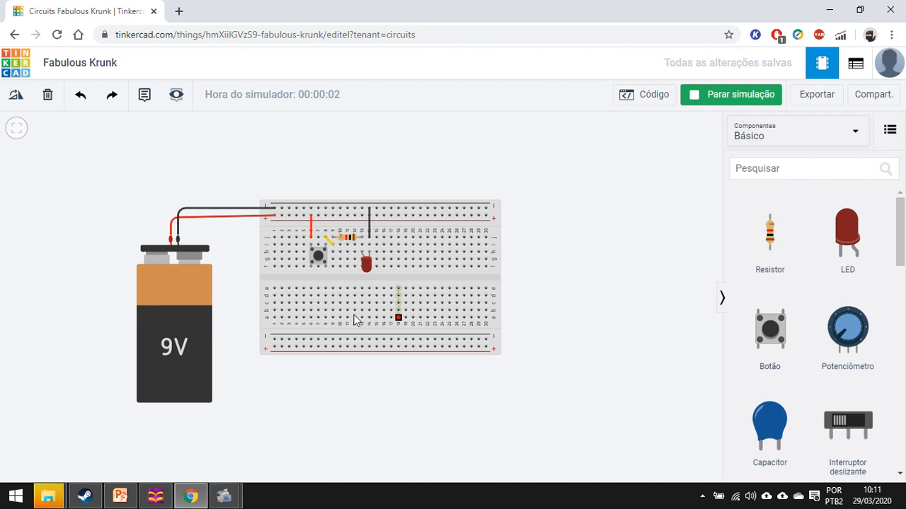
pyautogui.click(320, 259)
pyautogui.click(320, 259)
pyautogui.click(318, 254)
pyautogui.click(319, 260)
pyautogui.click(319, 259)
pyautogui.click(318, 260)
pyautogui.click(730, 98)
# Step: Clear the breadboard by deleting the yellow, black and red jumper wires, the resistor, the LED and the push button
pyautogui.click(324, 237)
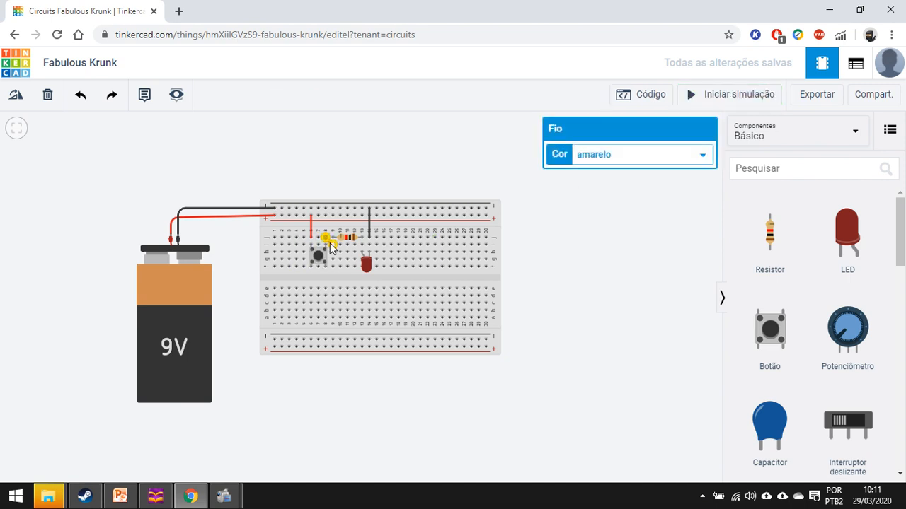
pyautogui.press('Escape')
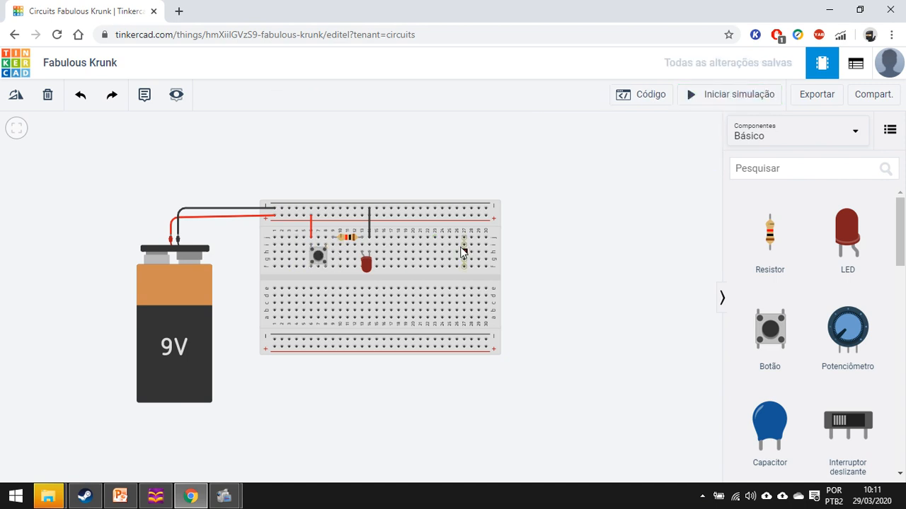
pyautogui.click(369, 222)
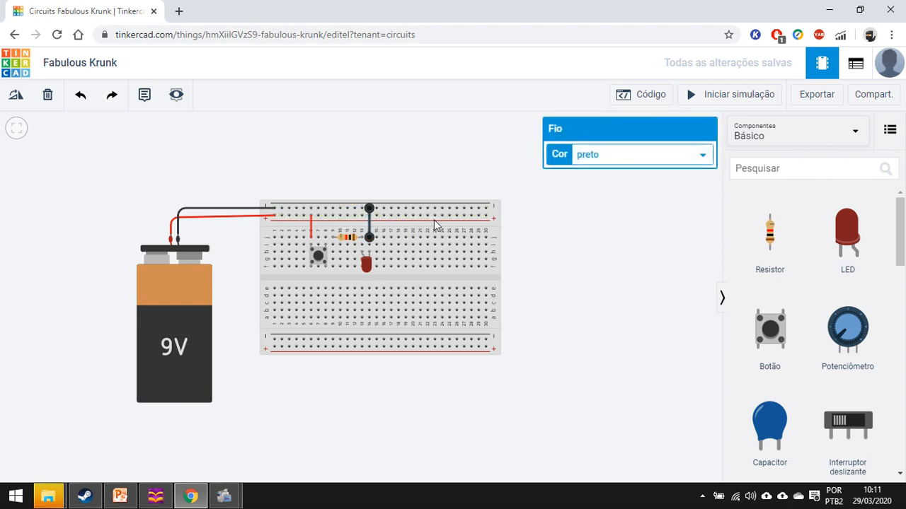
pyautogui.press('Delete')
pyautogui.click(349, 239)
pyautogui.press('Delete')
pyautogui.click(366, 264)
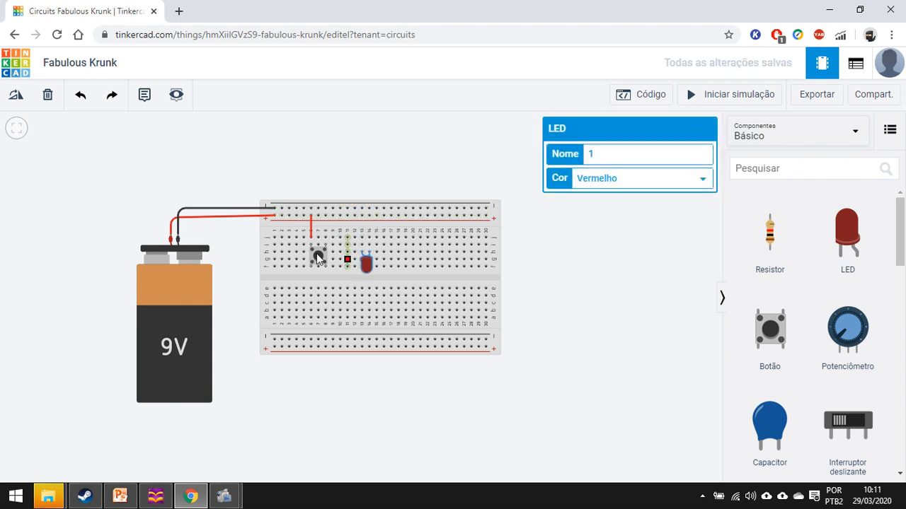
pyautogui.press('Delete')
pyautogui.click(319, 256)
pyautogui.press('Delete')
pyautogui.click(311, 238)
pyautogui.press('Delete')
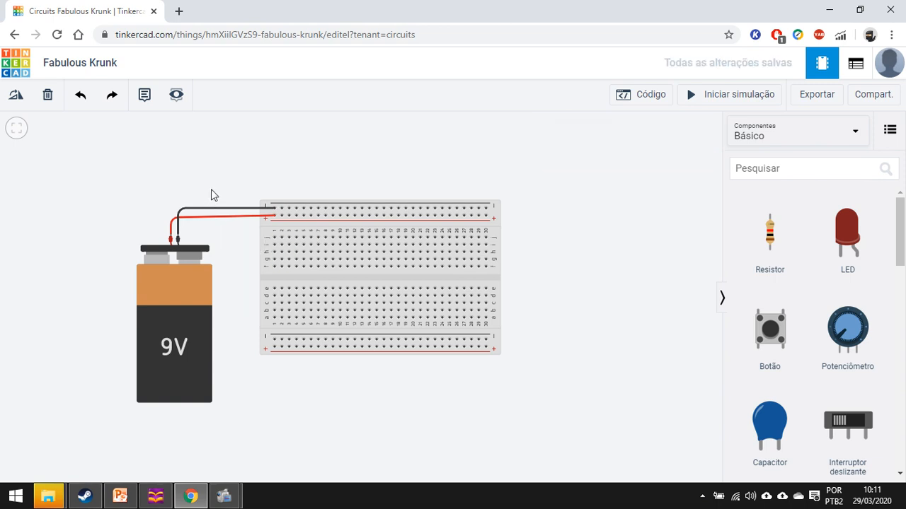
# Step: Delete the 9V battery and both of its rail wires, keeping only the empty breadboard
pyautogui.moveTo(210, 194); pyautogui.dragTo(273, 176)
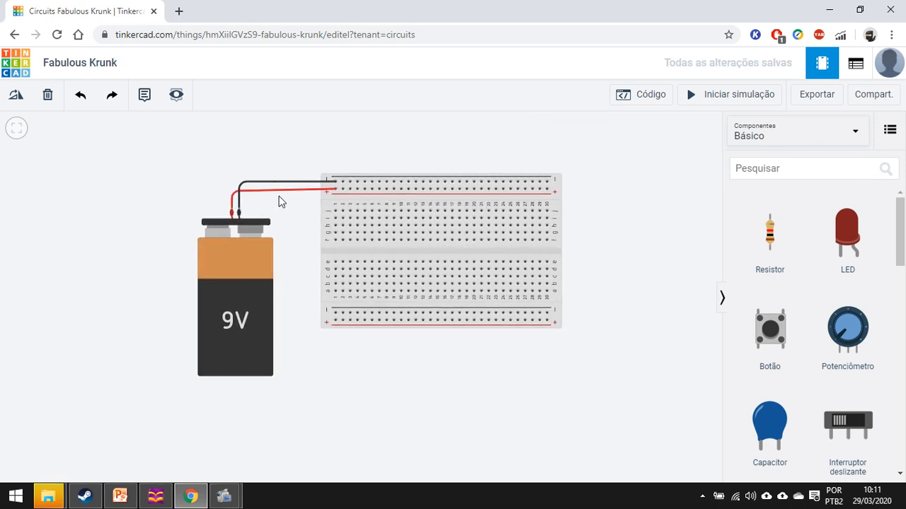
pyautogui.click(280, 190)
pyautogui.press('Delete')
pyautogui.click(278, 184)
pyautogui.press('Delete')
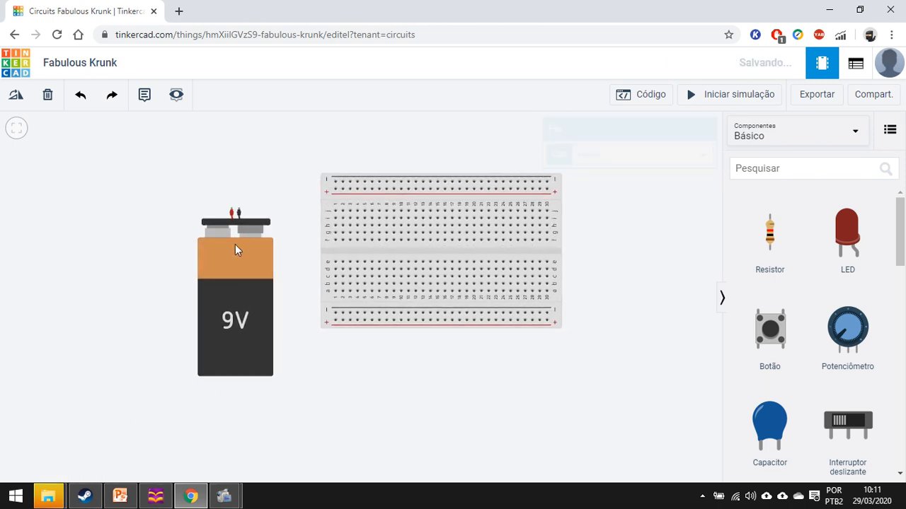
pyautogui.click(234, 244)
pyautogui.press('Delete')
pyautogui.click(394, 220)
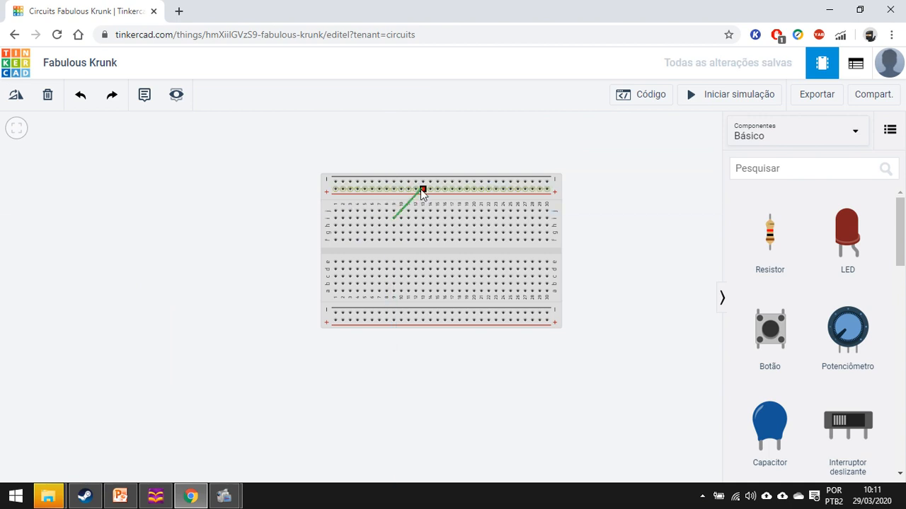
pyautogui.press('Escape')
# Step: Search the components for "fonte" and place a power supply (Fonte de energia) beside the breadboard's column 1 end
pyautogui.moveTo(478, 155); pyautogui.dragTo(494, 203)
pyautogui.click(779, 169)
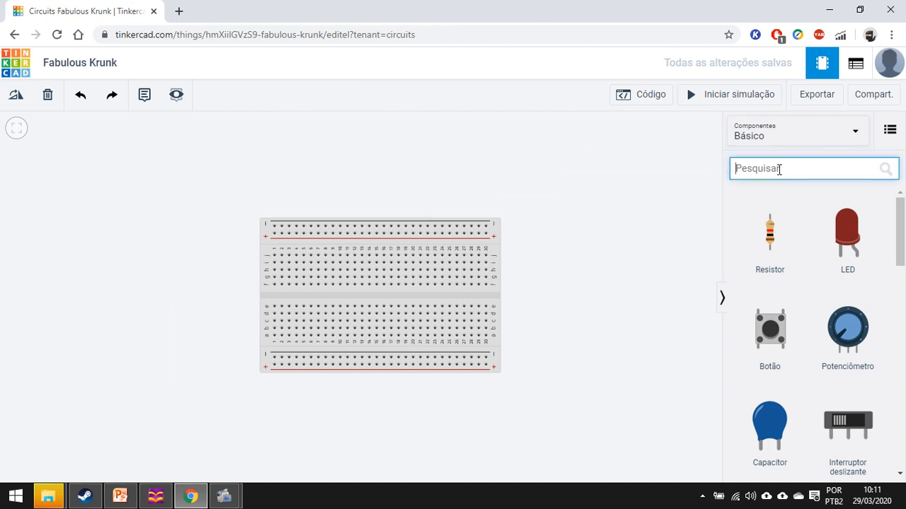
pyautogui.write('font')
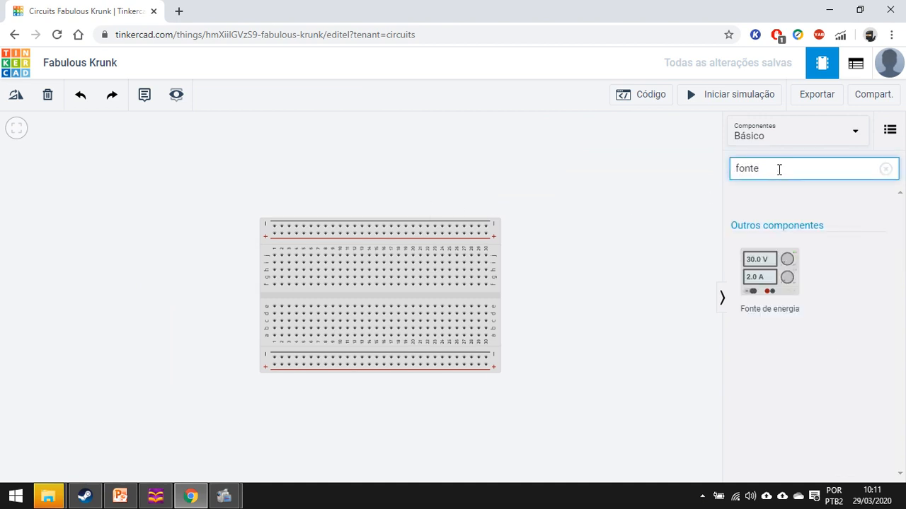
pyautogui.write('e')
pyautogui.moveTo(798, 288); pyautogui.dragTo(139, 266)
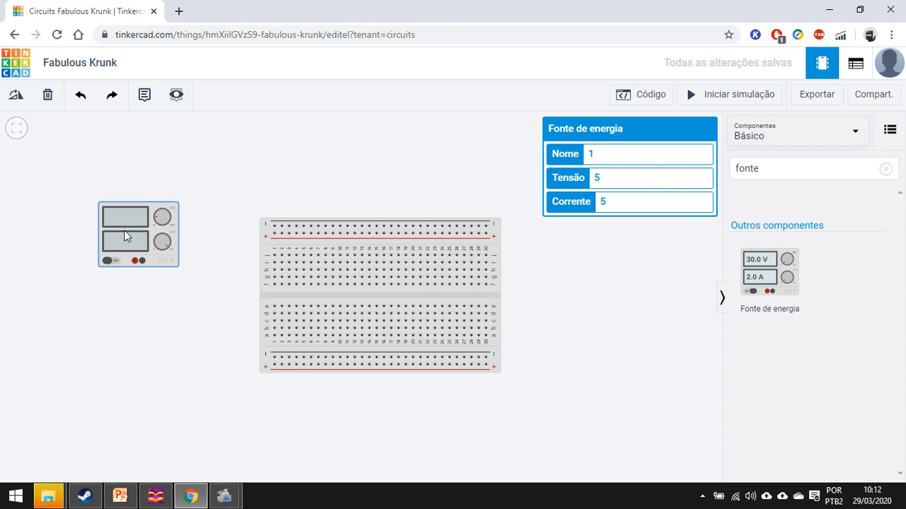
pyautogui.moveTo(140, 230); pyautogui.dragTo(166, 241)
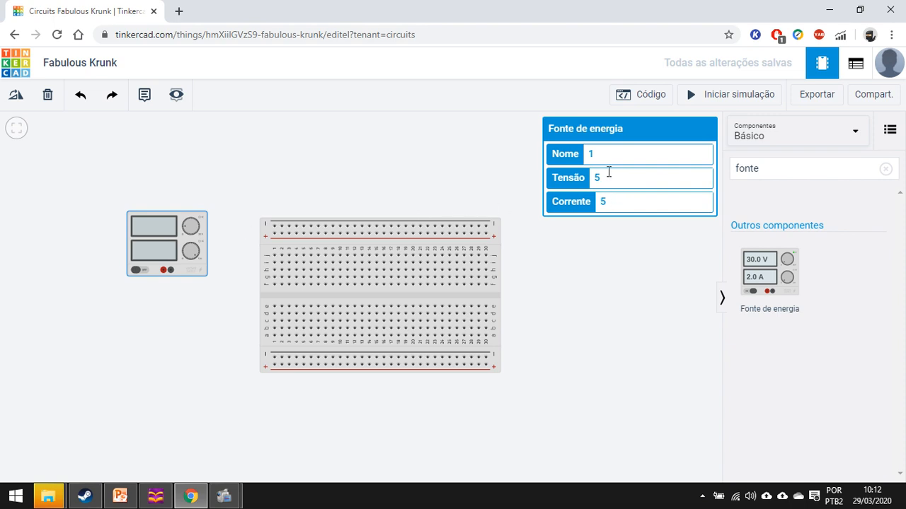
# Step: Wire the power supply's positive terminal to the first hole of the breadboard's positive rail beside row j, routing it below the supply
pyautogui.click(164, 270)
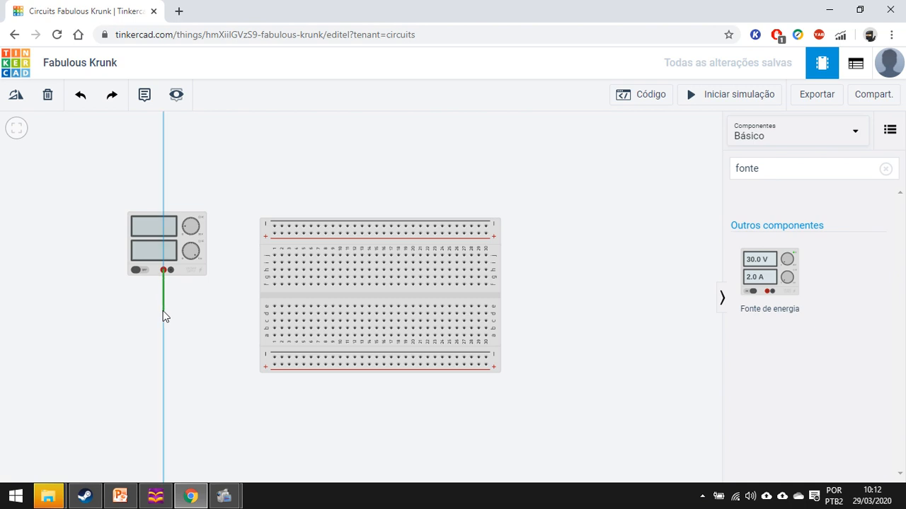
pyautogui.click(163, 310)
pyautogui.click(247, 309)
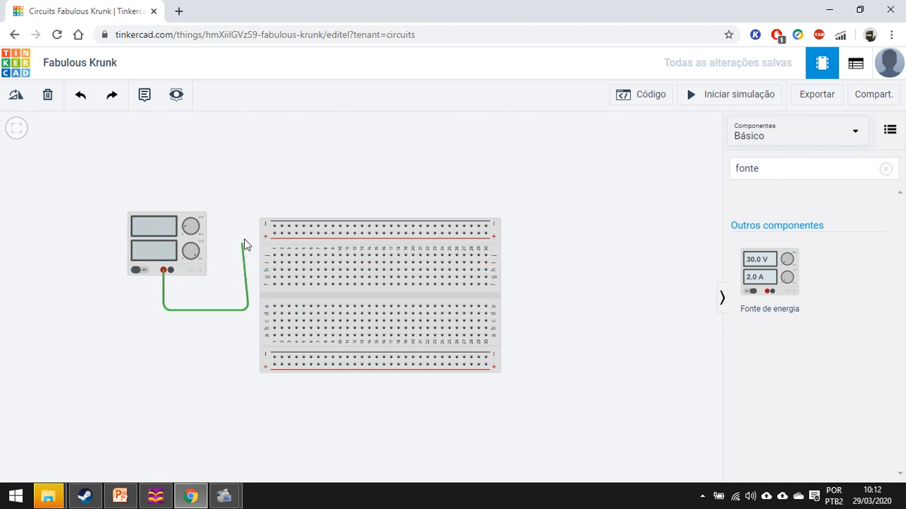
pyautogui.click(256, 238)
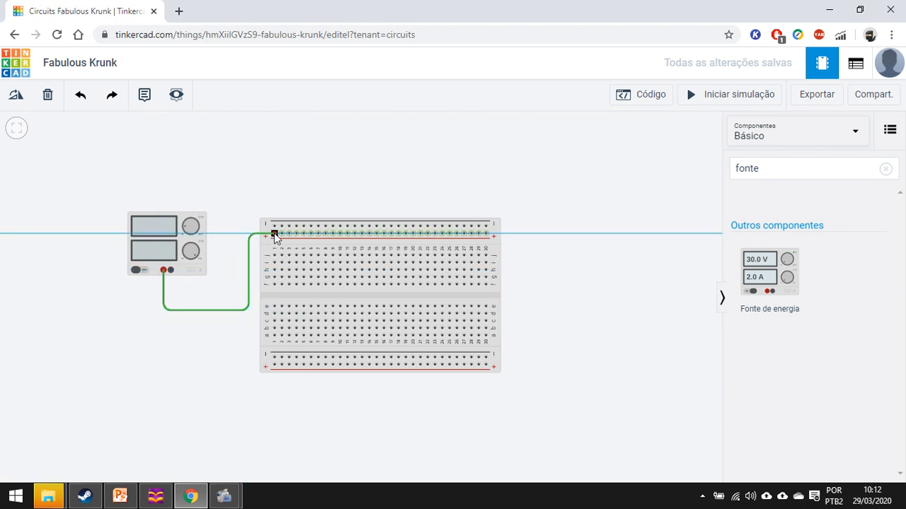
pyautogui.click(274, 232)
# Step: Wire the power supply's negative terminal to the first hole of the negative rail beside row j and straighten the wire's last bend
pyautogui.click(170, 271)
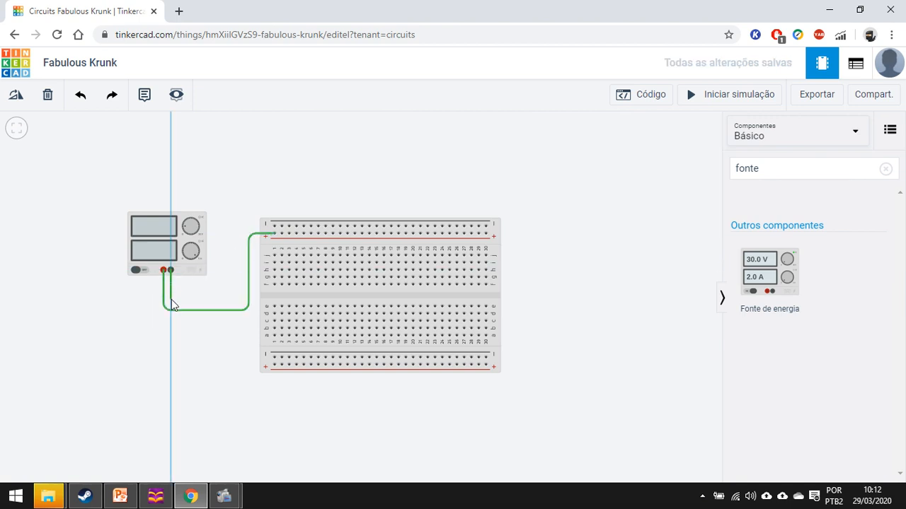
pyautogui.click(171, 298)
pyautogui.click(235, 298)
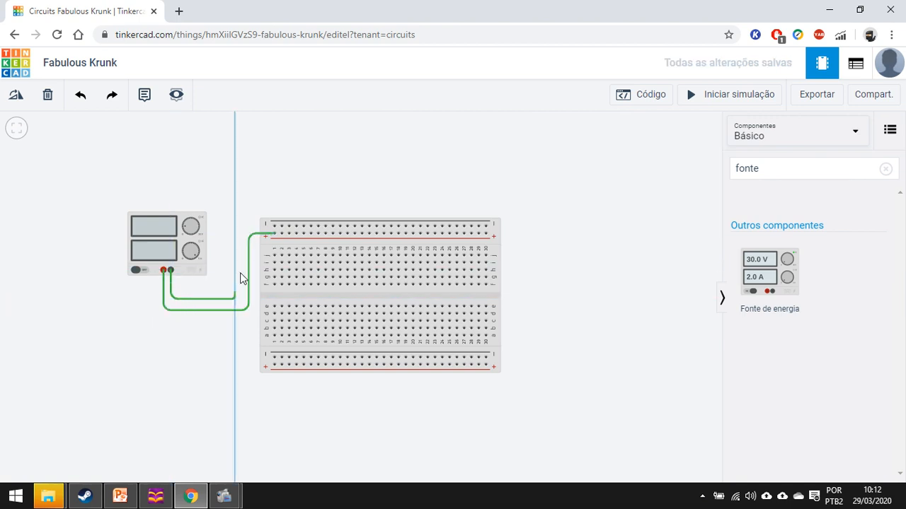
pyautogui.click(234, 224)
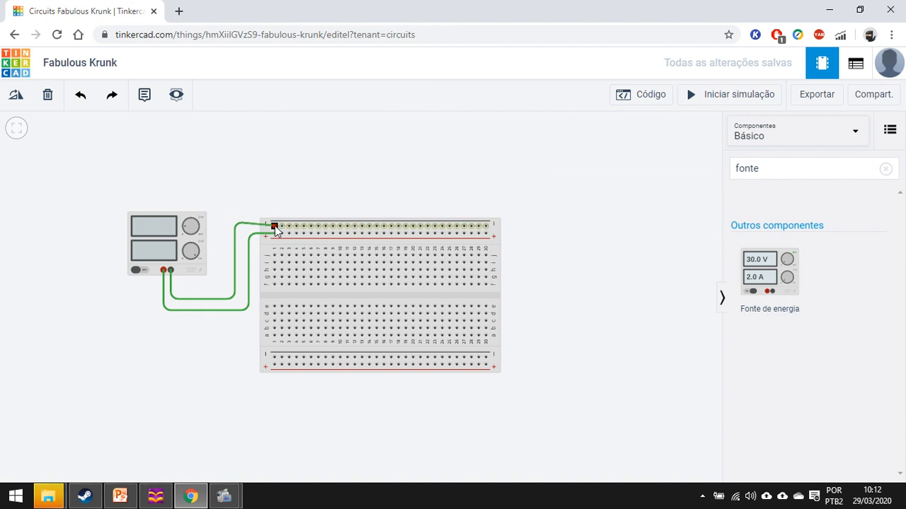
pyautogui.click(275, 226)
pyautogui.moveTo(234, 224); pyautogui.dragTo(235, 226)
# Step: Color the positive supply wire red (vermelho) and the negative supply wire black (preto)
pyautogui.click(225, 314)
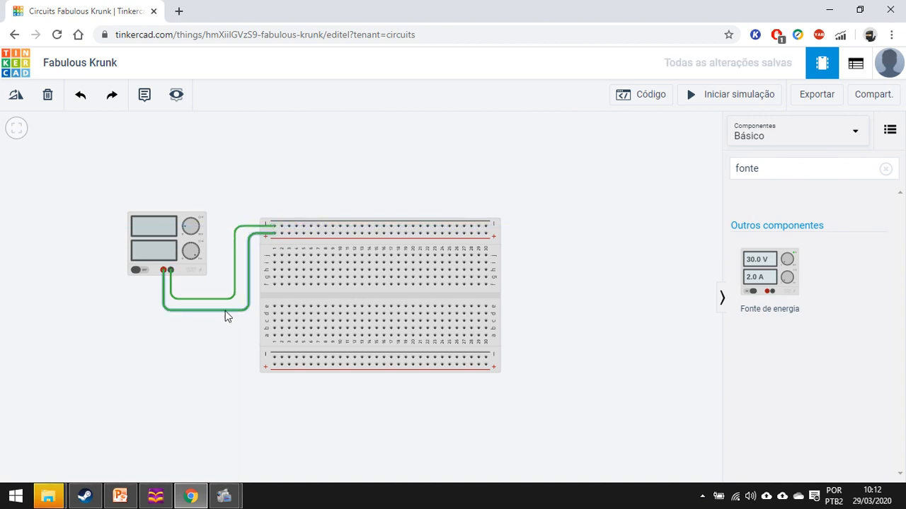
pyautogui.click(225, 310)
pyautogui.click(649, 152)
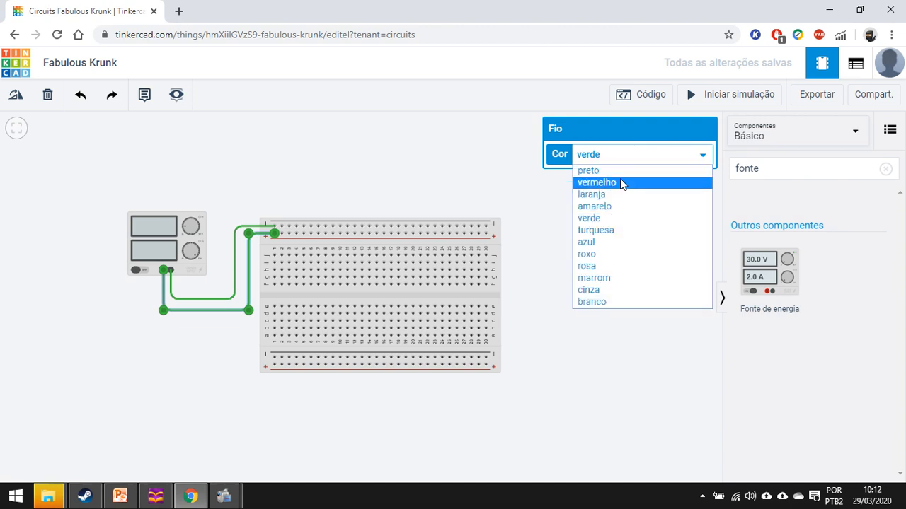
pyautogui.click(620, 180)
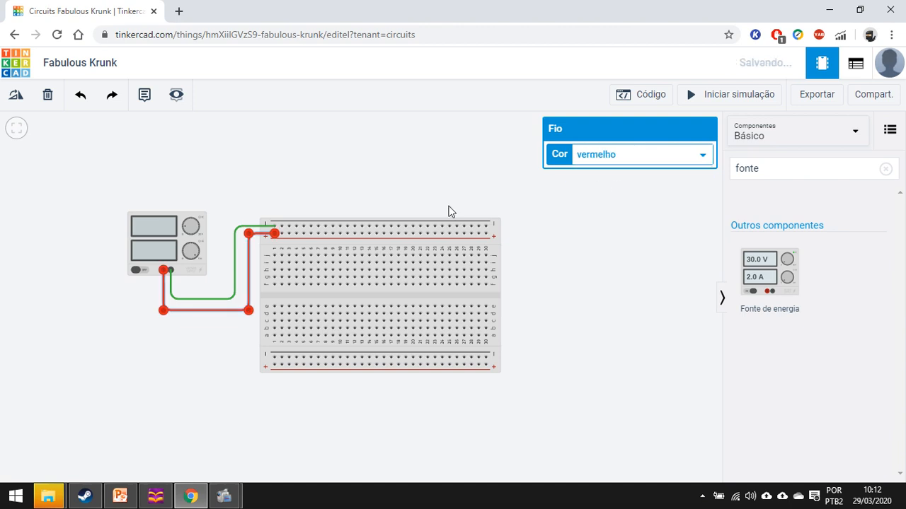
pyautogui.click(234, 264)
pyautogui.click(587, 156)
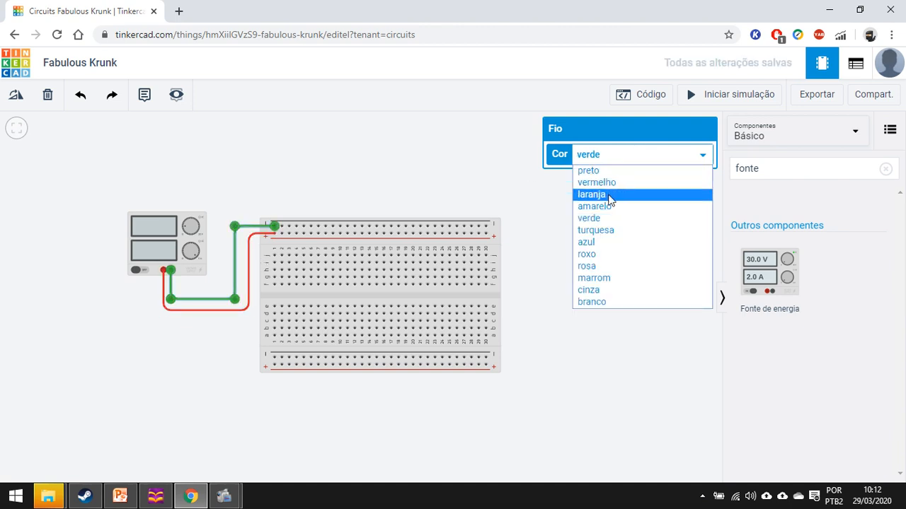
pyautogui.click(606, 171)
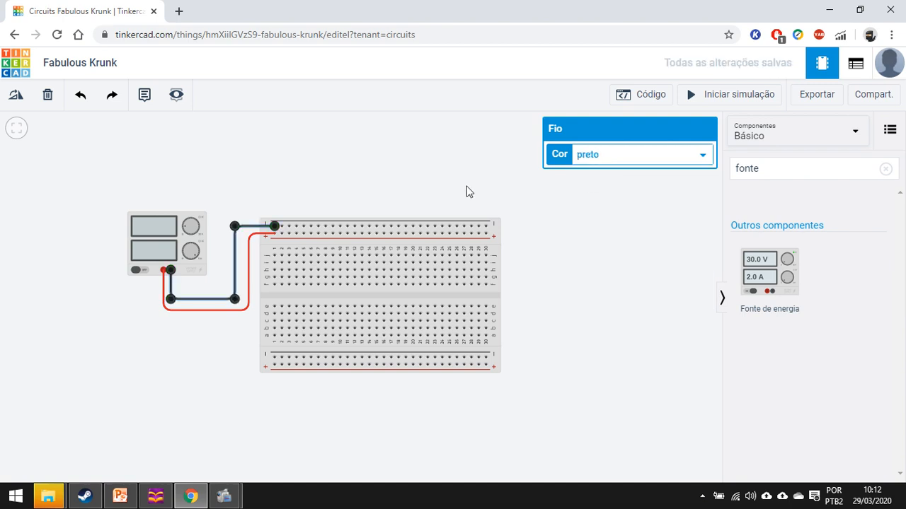
pyautogui.click(375, 163)
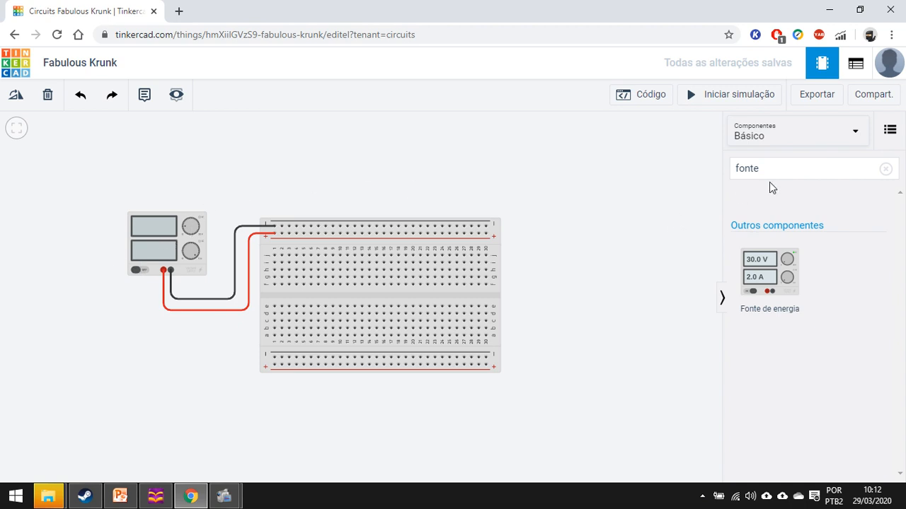
pyautogui.moveTo(768, 170); pyautogui.dragTo(639, 170)
pyautogui.press('e')
pyautogui.press('s')
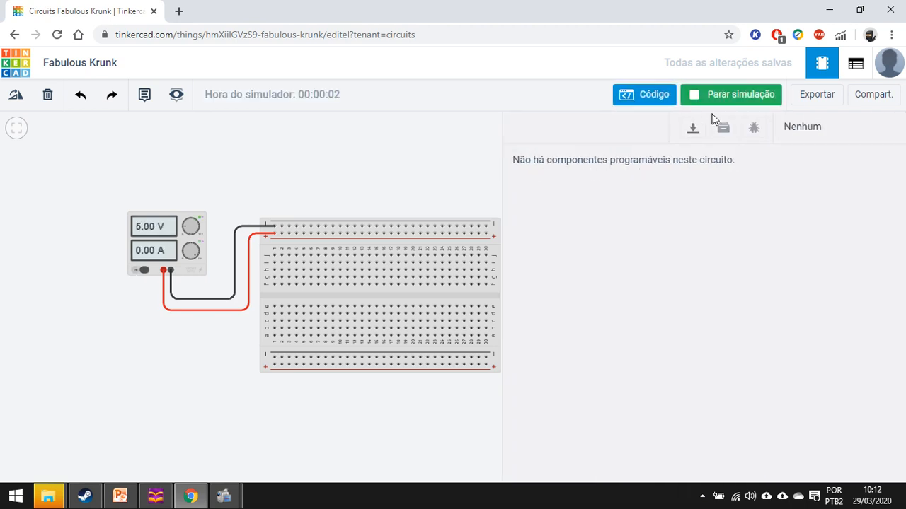
pyautogui.click(736, 103)
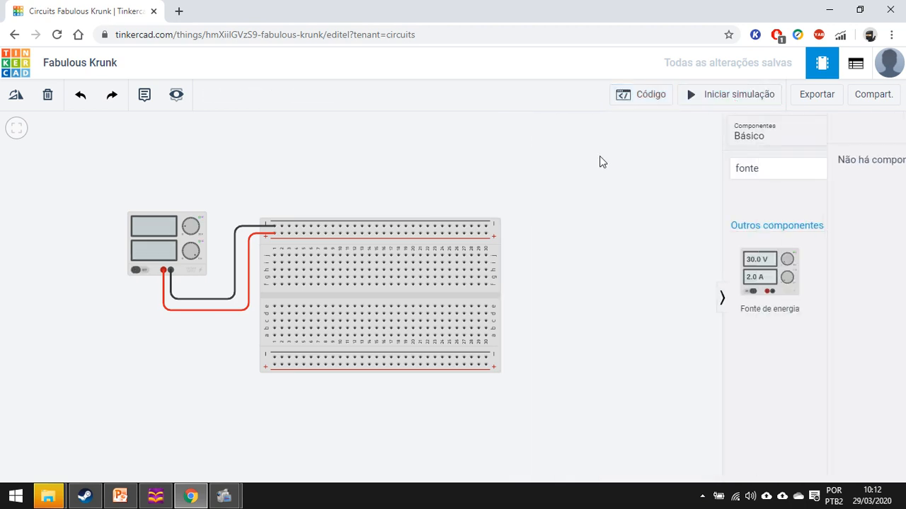
pyautogui.moveTo(770, 171); pyautogui.dragTo(684, 173)
pyautogui.press('e')
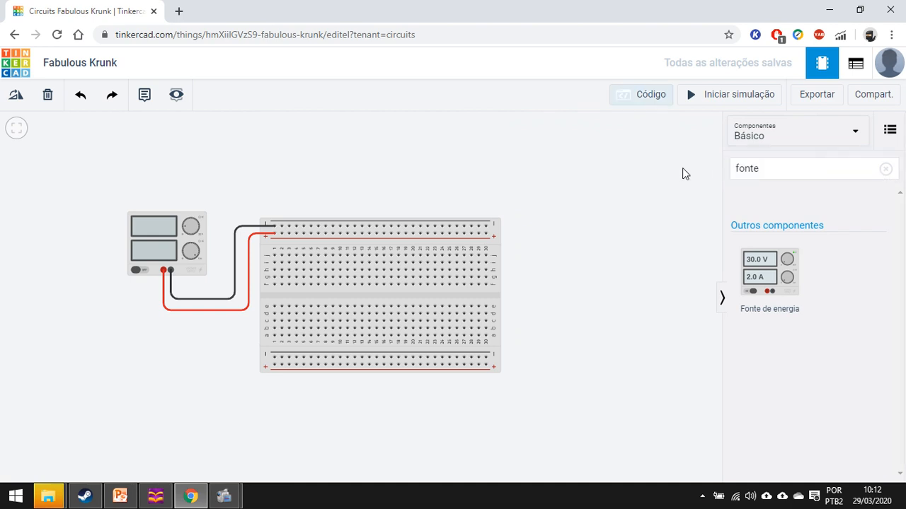
pyautogui.click(322, 178)
# Step: Search the components for "resistor" and place two in column 7, one from the positive rail to row i, the other across the centre gap
pyautogui.moveTo(767, 163); pyautogui.dragTo(732, 170)
pyautogui.write('r')
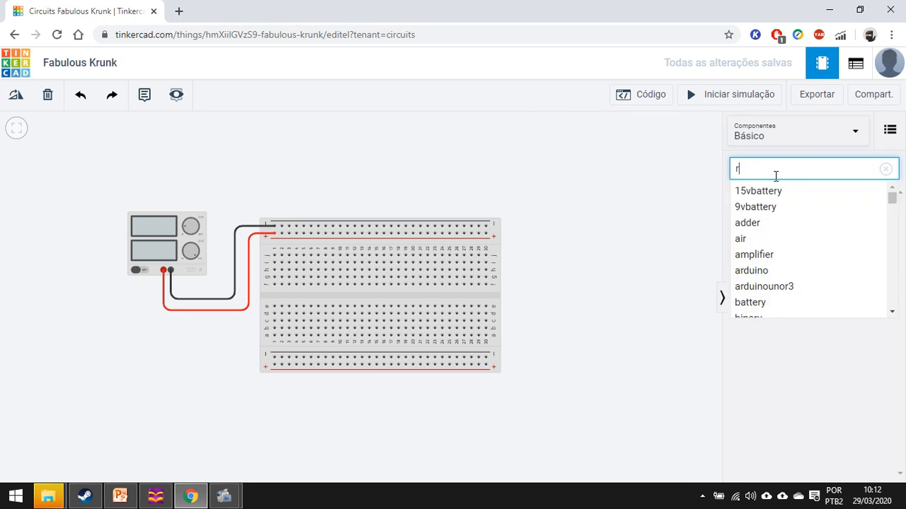
pyautogui.write('ed')
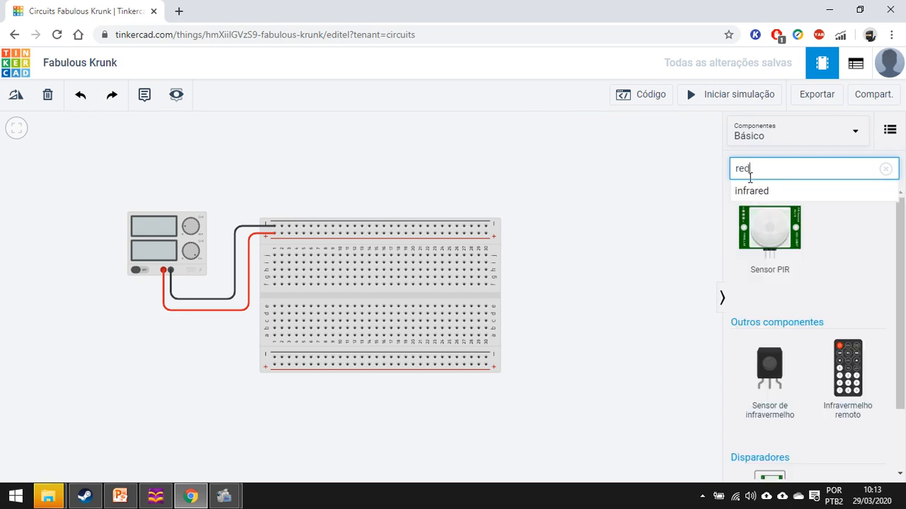
pyautogui.write('s')
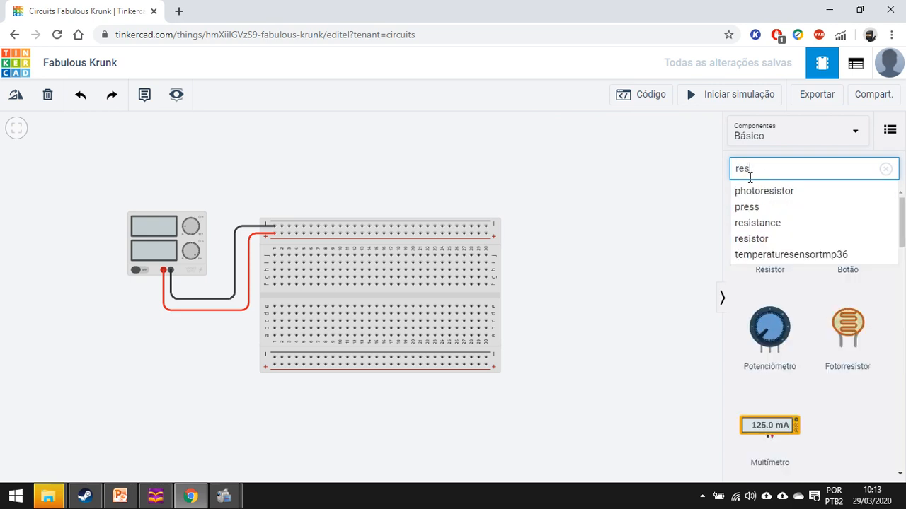
pyautogui.click(754, 239)
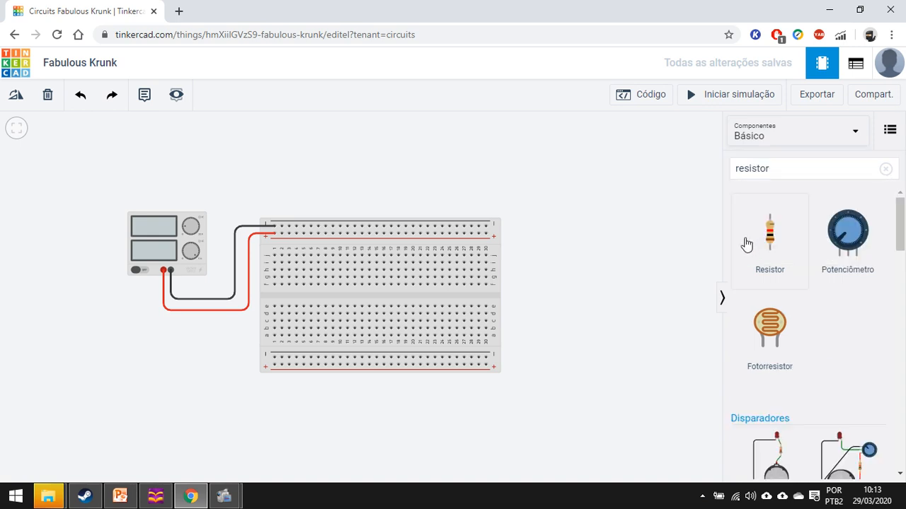
pyautogui.moveTo(771, 251); pyautogui.dragTo(321, 253)
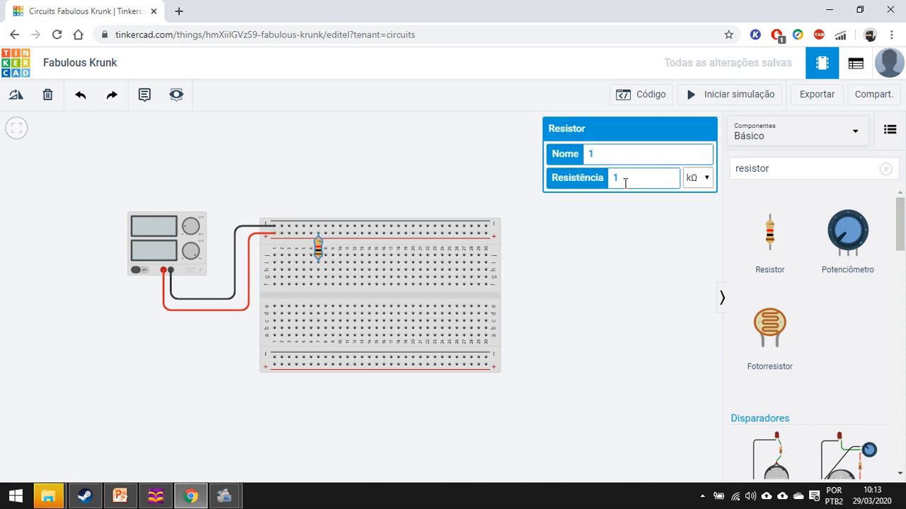
pyautogui.moveTo(624, 181); pyautogui.dragTo(611, 182)
pyautogui.click(617, 242)
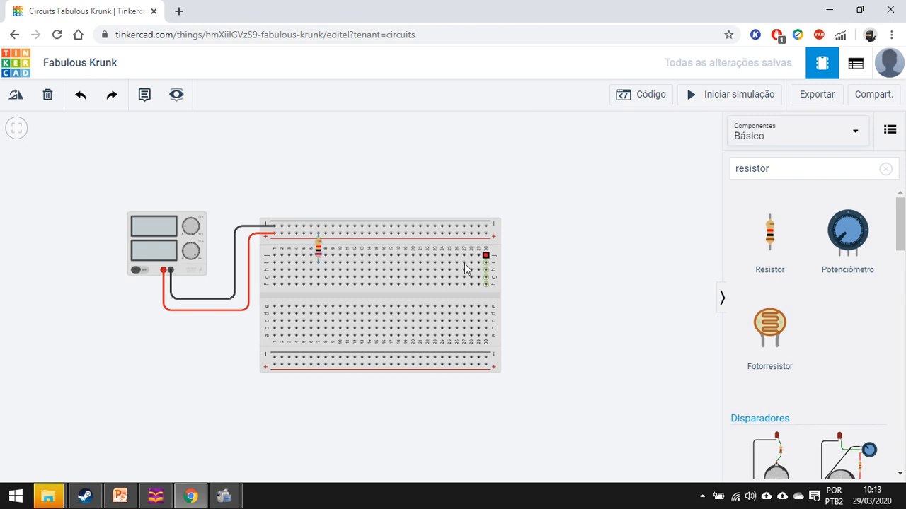
pyautogui.moveTo(771, 245); pyautogui.dragTo(319, 300)
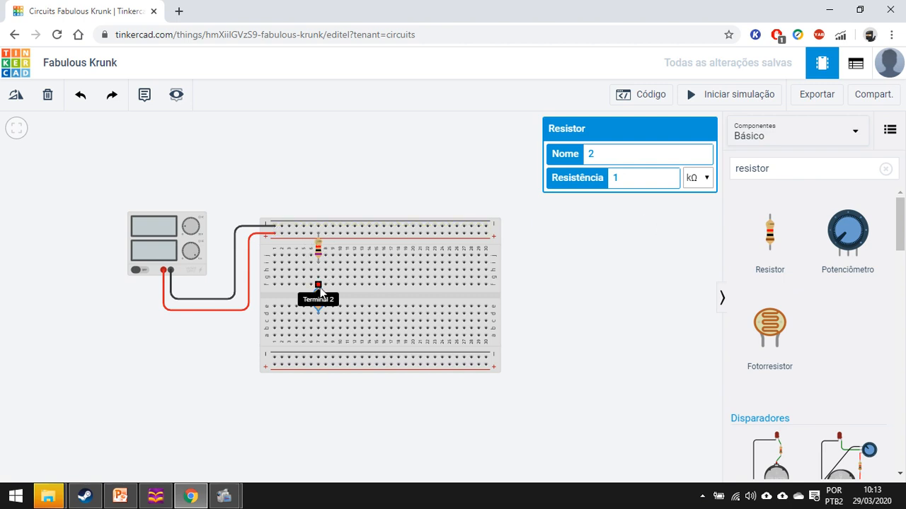
pyautogui.moveTo(320, 290); pyautogui.dragTo(319, 333)
# Step: Join the breadboard's two negative rails with a straight wire at column 30 and color it black (preto)
pyautogui.click(486, 228)
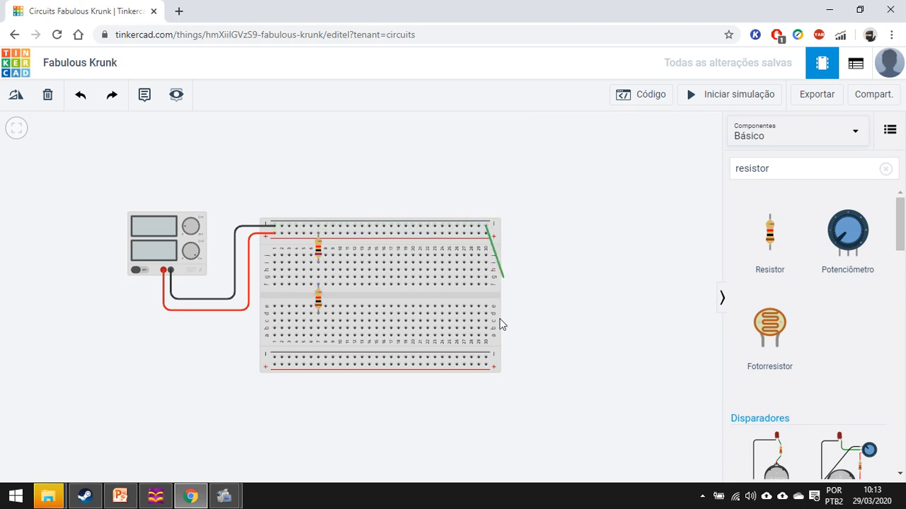
pyautogui.click(485, 356)
pyautogui.click(641, 154)
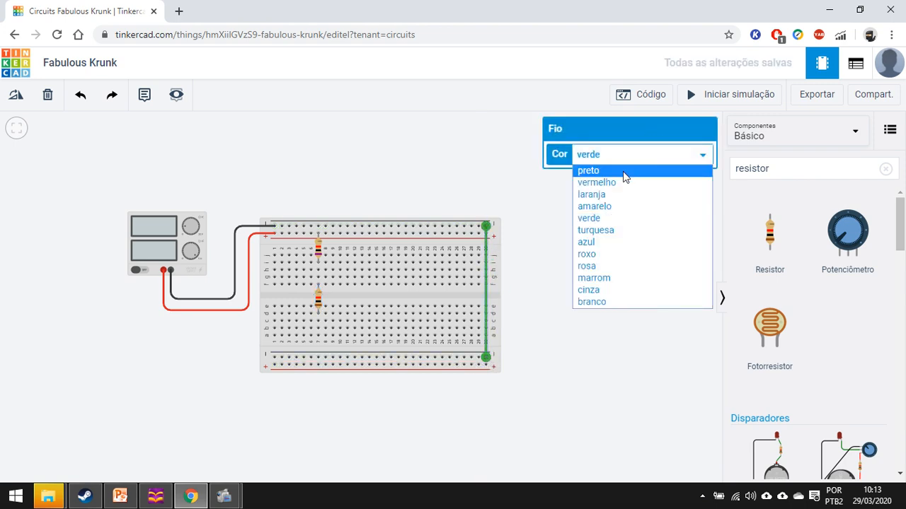
pyautogui.click(623, 172)
# Step: Join the breadboard's two positive rails with a straight wire at column 28 and color it red (vermelho)
pyautogui.click(471, 233)
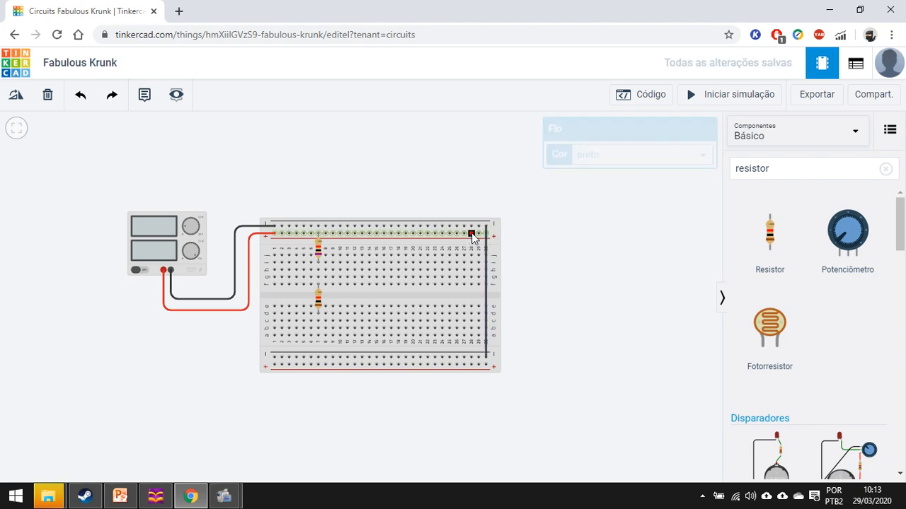
pyautogui.click(471, 365)
pyautogui.click(626, 157)
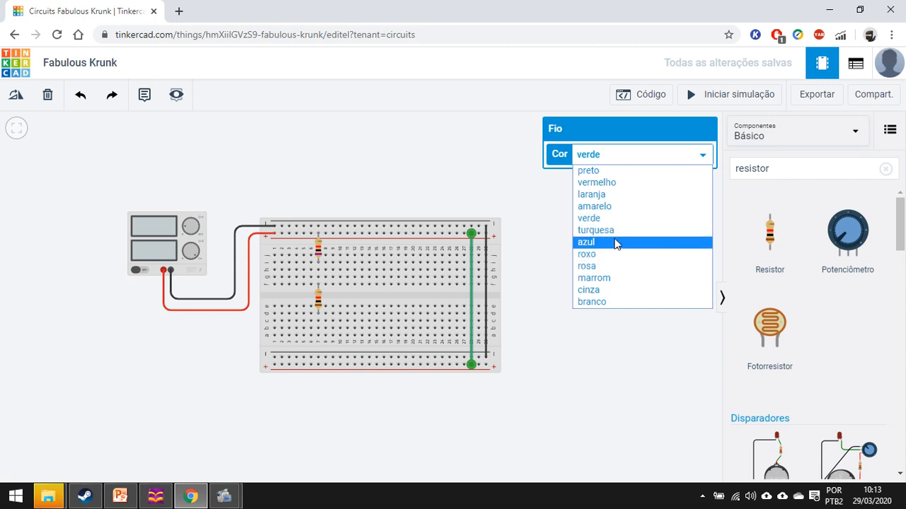
pyautogui.click(641, 184)
pyautogui.click(453, 173)
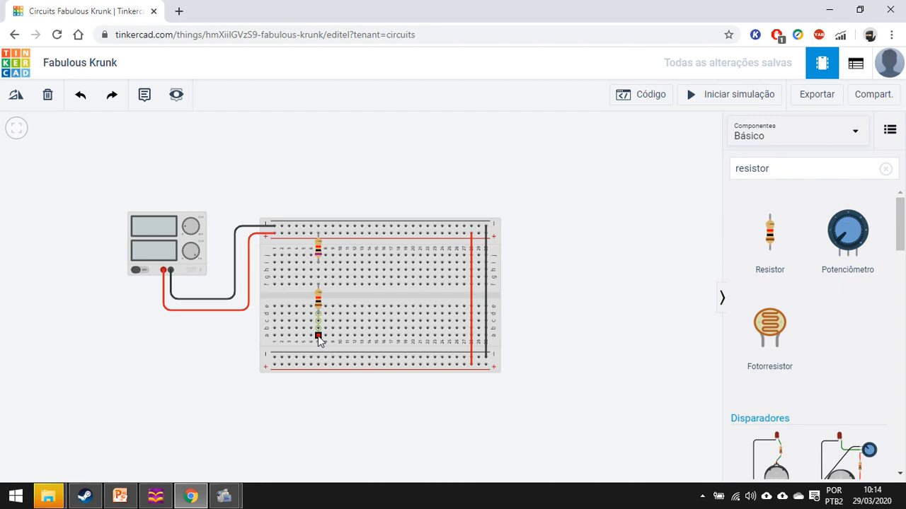
# Step: Wire column 7, row a to the adjacent negative rail and color the wire orange (laranja)
pyautogui.click(318, 337)
pyautogui.click(319, 357)
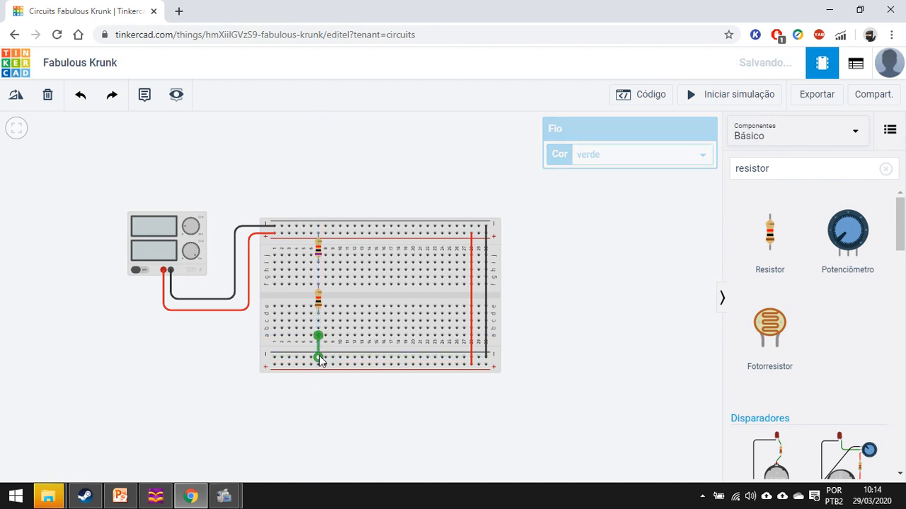
pyautogui.click(628, 158)
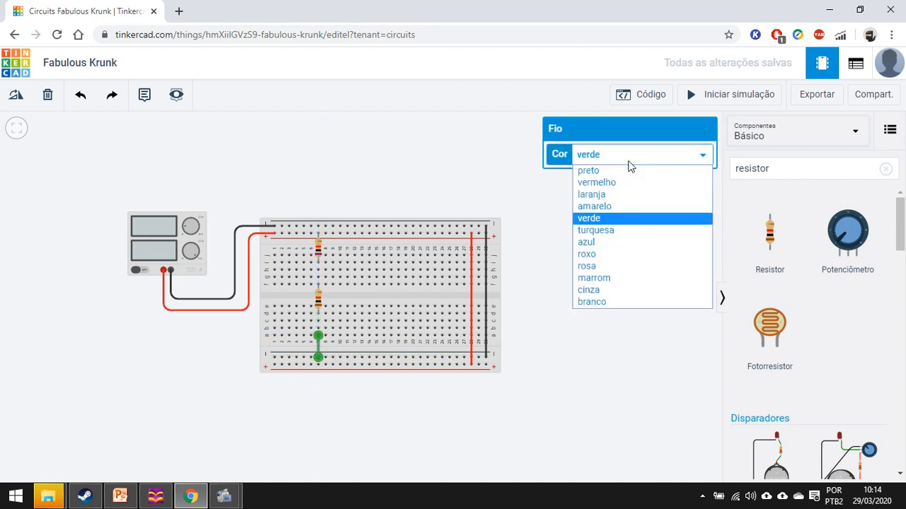
pyautogui.click(610, 195)
pyautogui.click(648, 246)
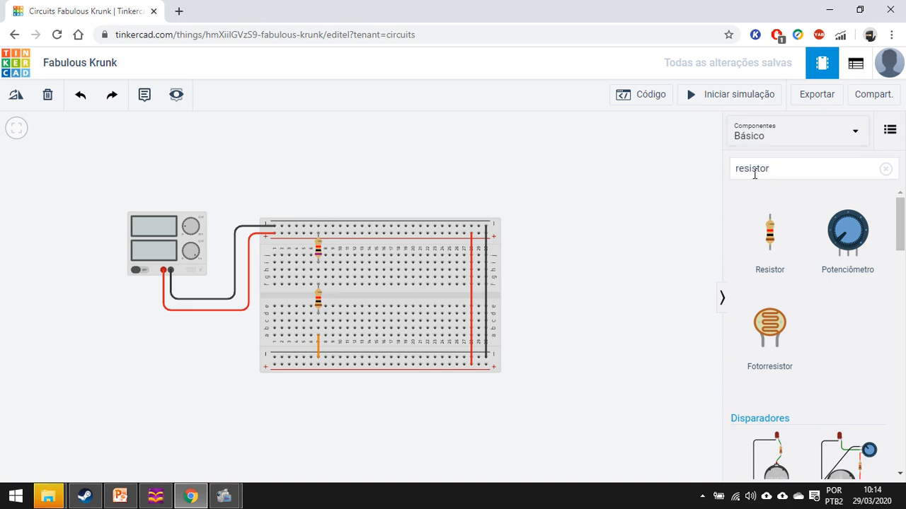
pyautogui.click(641, 95)
pyautogui.click(642, 95)
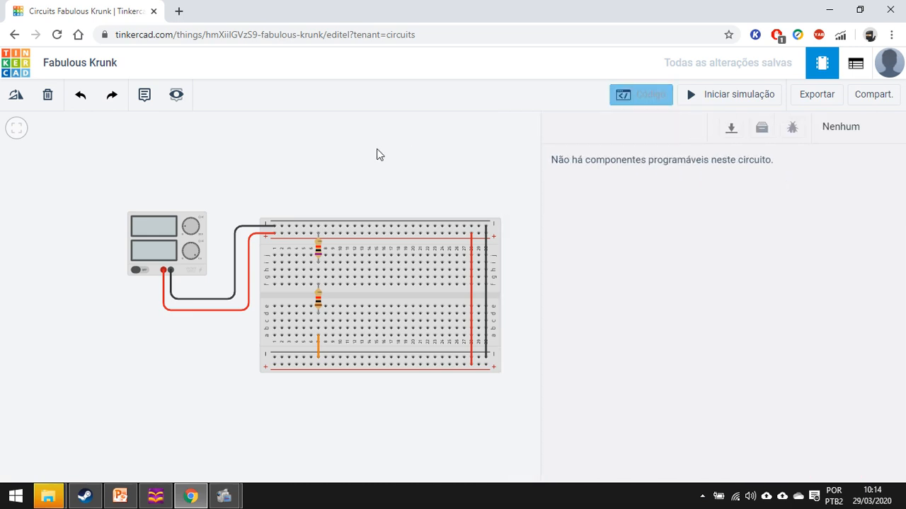
pyautogui.moveTo(853, 175); pyautogui.dragTo(734, 162)
# Step: Search the components for "mult"
pyautogui.click(794, 164)
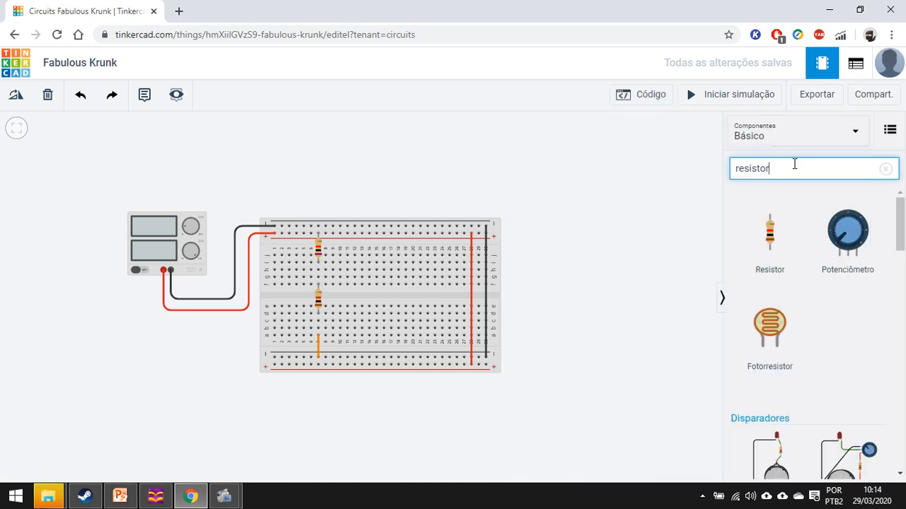
pyautogui.press('BackSpace')
pyautogui.press('BackSpace')
pyautogui.press('BackSpace')
pyautogui.press('BackSpace')
pyautogui.press('BackSpace')
pyautogui.press('BackSpace')
pyautogui.press('BackSpace')
pyautogui.write('m')
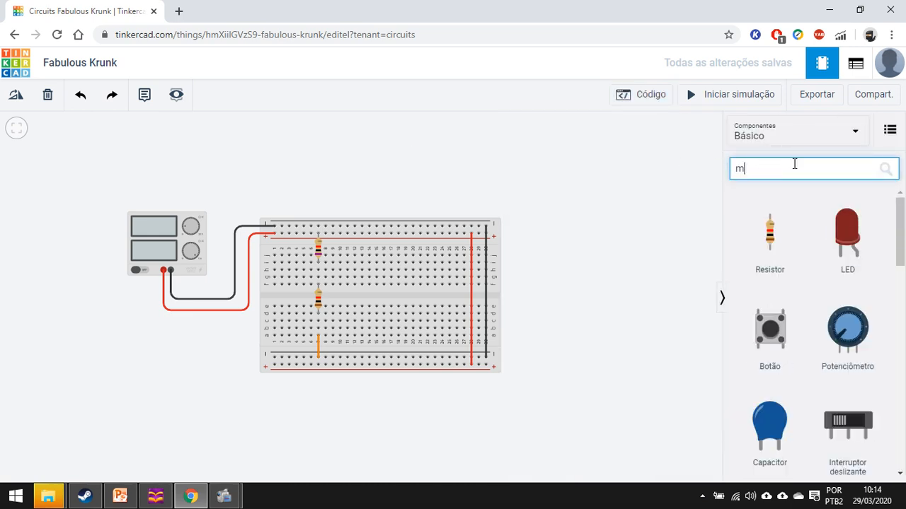
pyautogui.write('ul')
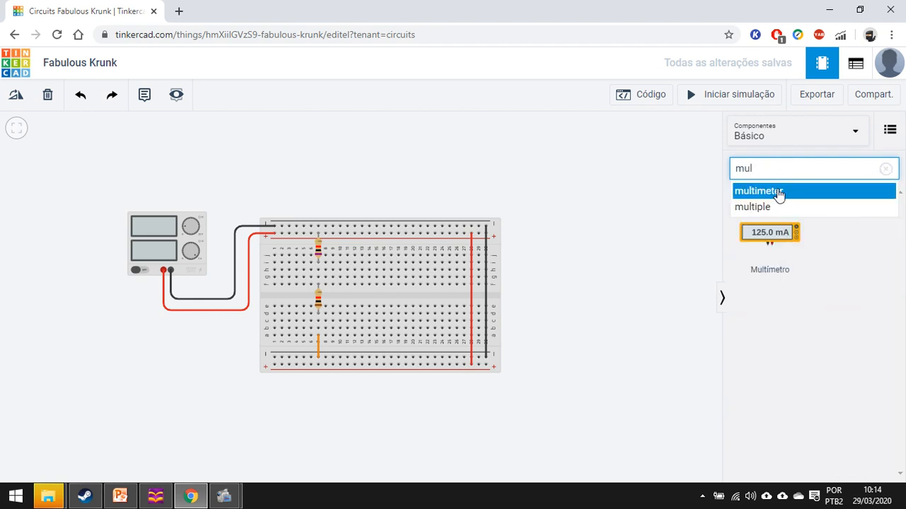
pyautogui.click(778, 193)
pyautogui.click(823, 173)
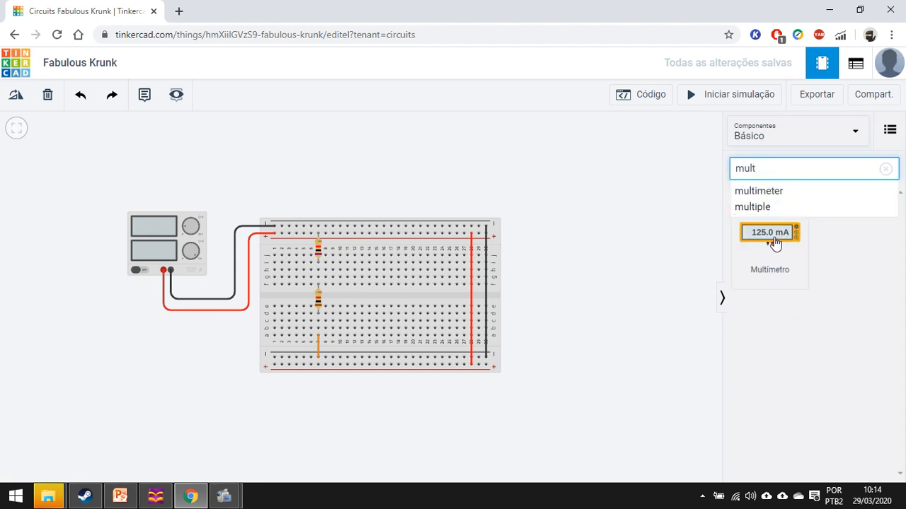
# Step: Place a multimeter above the breadboard's upper-left corner, clear of the power supply
pyautogui.moveTo(775, 251); pyautogui.dragTo(327, 181)
pyautogui.moveTo(403, 182); pyautogui.dragTo(387, 188)
pyautogui.click(486, 145)
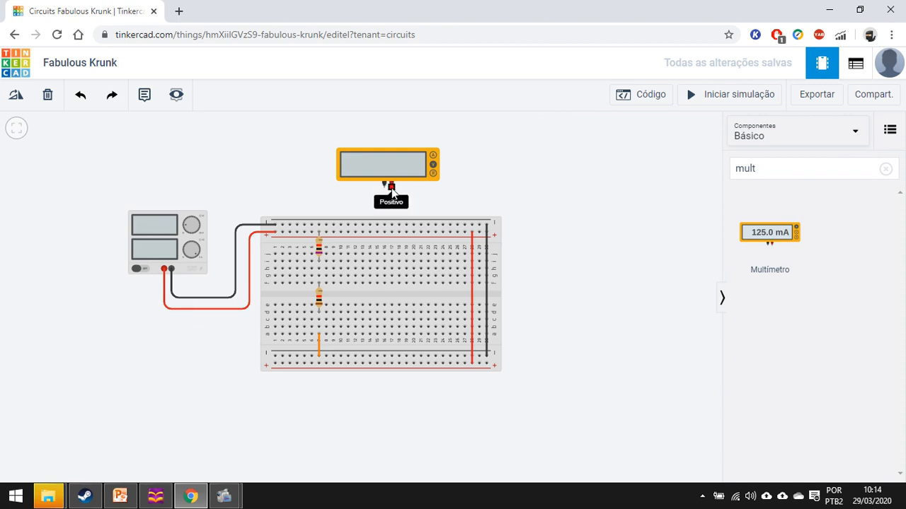
pyautogui.moveTo(394, 168); pyautogui.dragTo(279, 161)
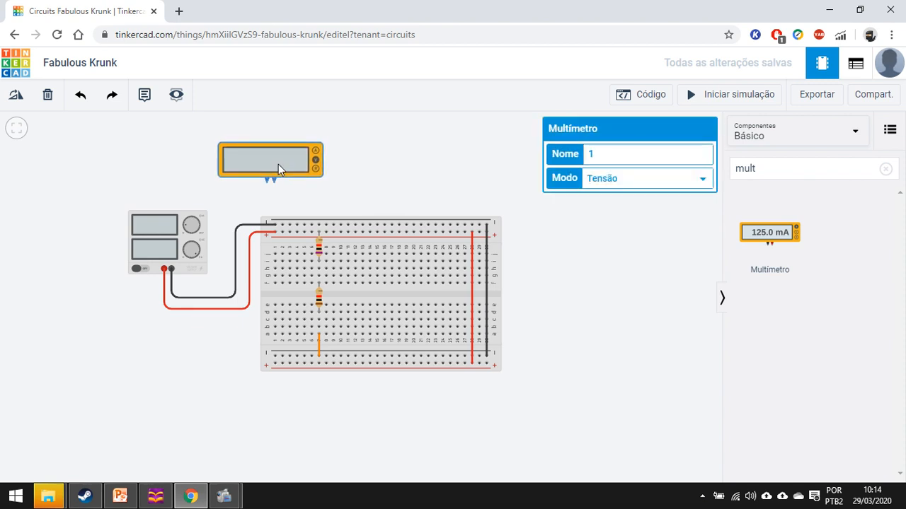
pyautogui.click(274, 179)
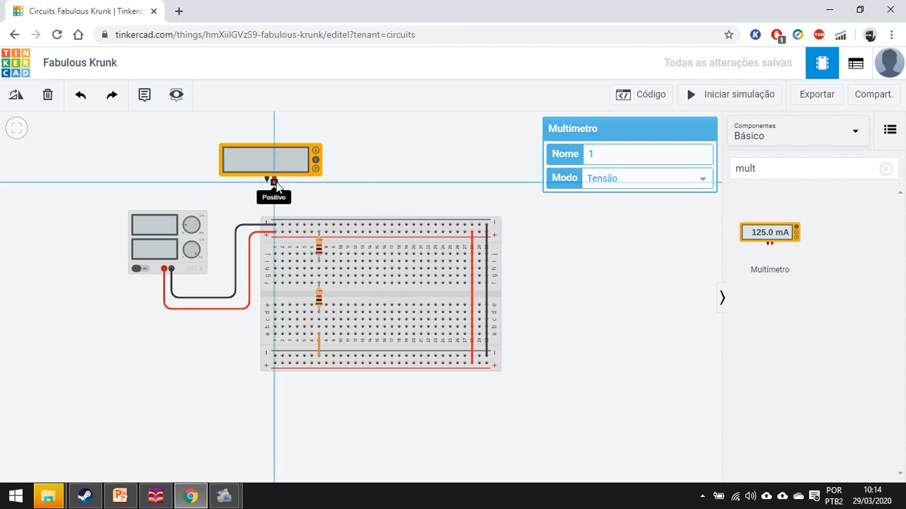
pyautogui.click(311, 233)
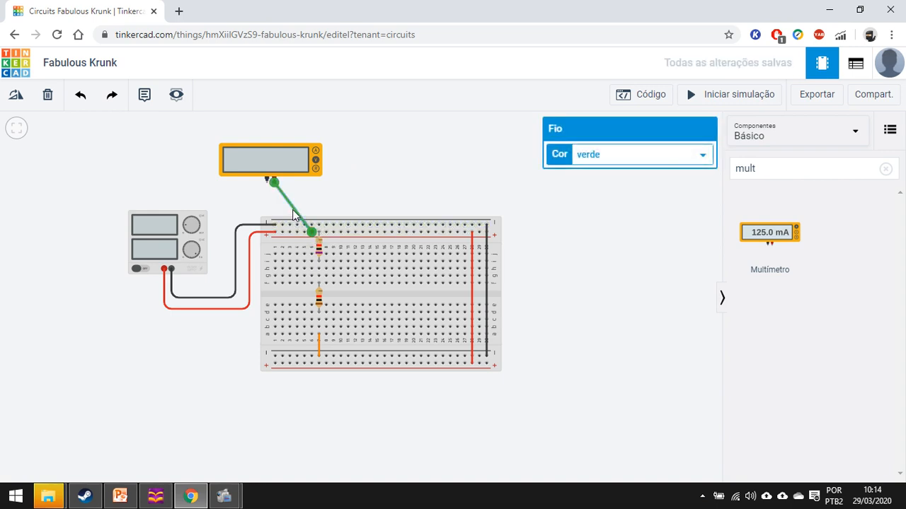
pyautogui.click(304, 210)
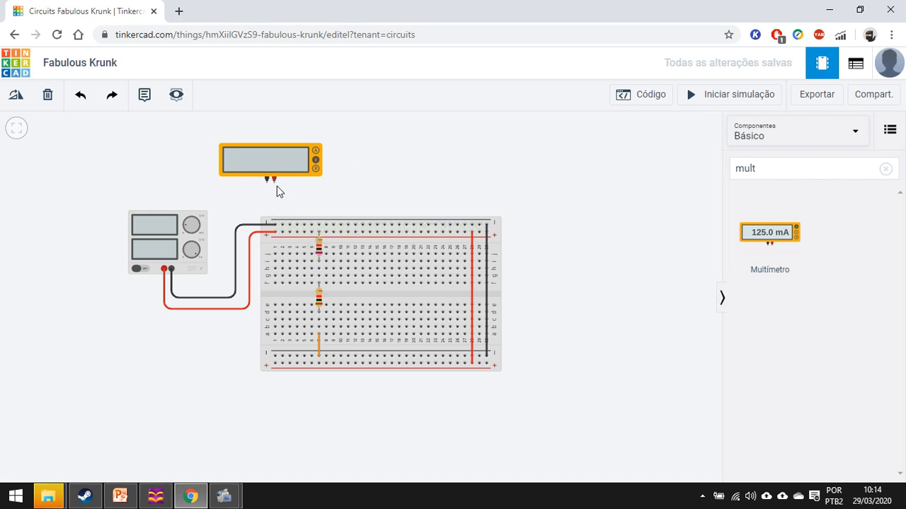
# Step: Route a right-angled wire from the multimeter's positive terminal to the upper positive rail at column 9
pyautogui.click(274, 179)
pyautogui.click(274, 192)
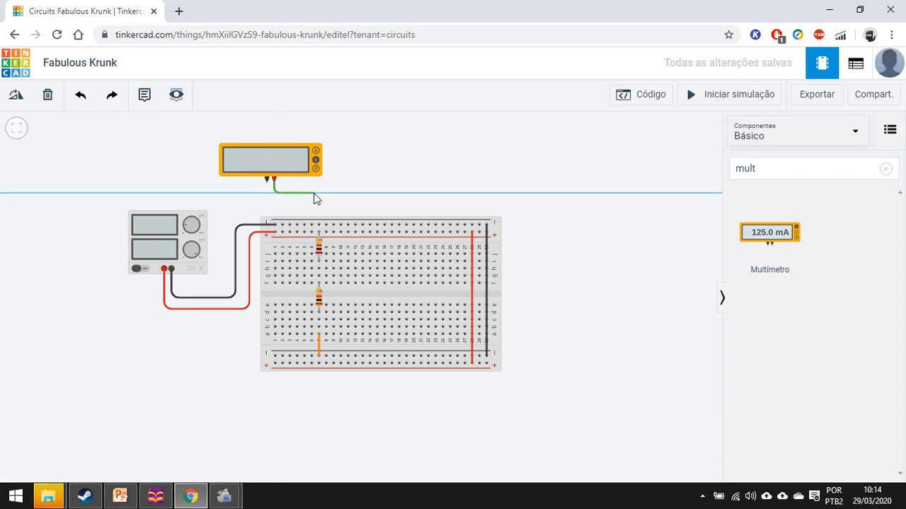
pyautogui.click(339, 192)
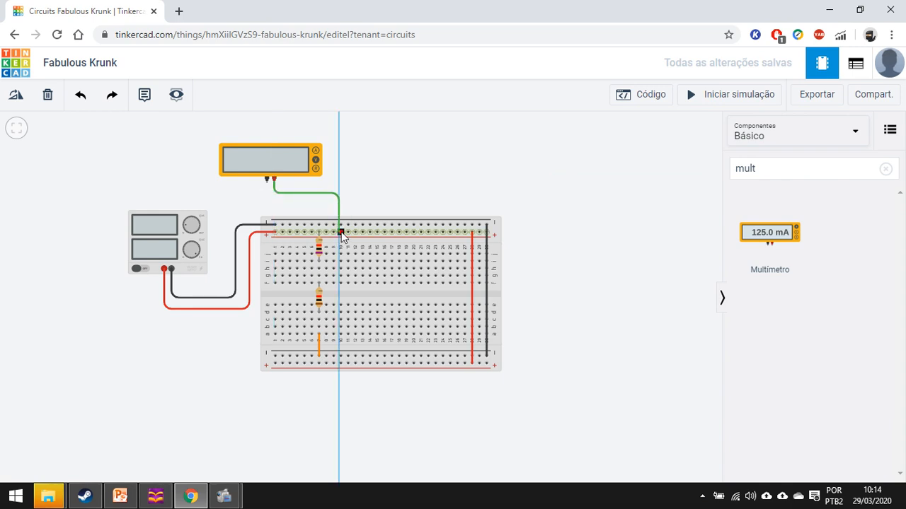
pyautogui.click(340, 233)
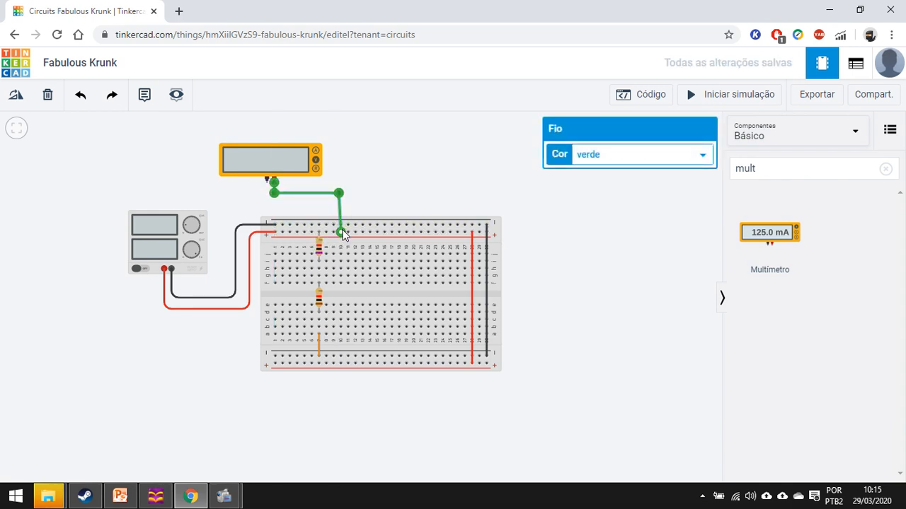
pyautogui.moveTo(339, 232); pyautogui.dragTo(333, 233)
pyautogui.moveTo(339, 194); pyautogui.dragTo(334, 193)
# Step: Color the multimeter's positive wire yellow (amarelo)
pyautogui.click(634, 154)
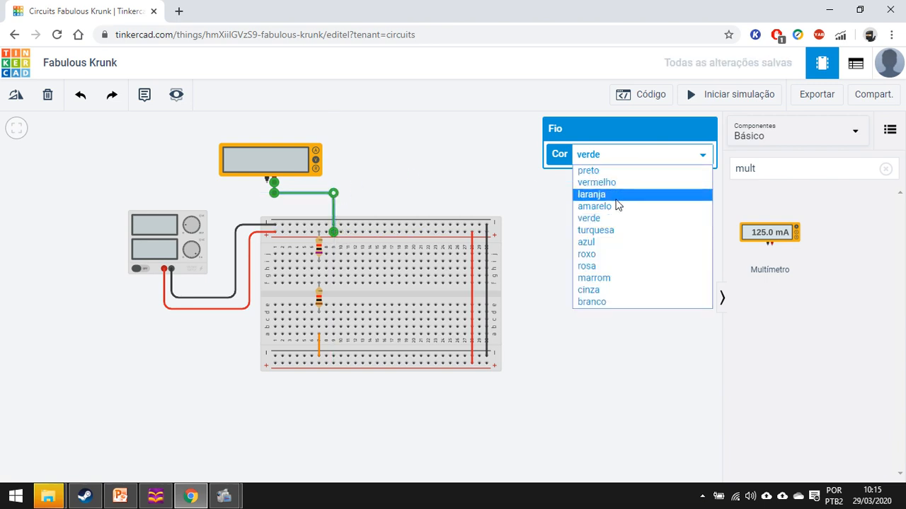
pyautogui.click(616, 207)
pyautogui.click(456, 183)
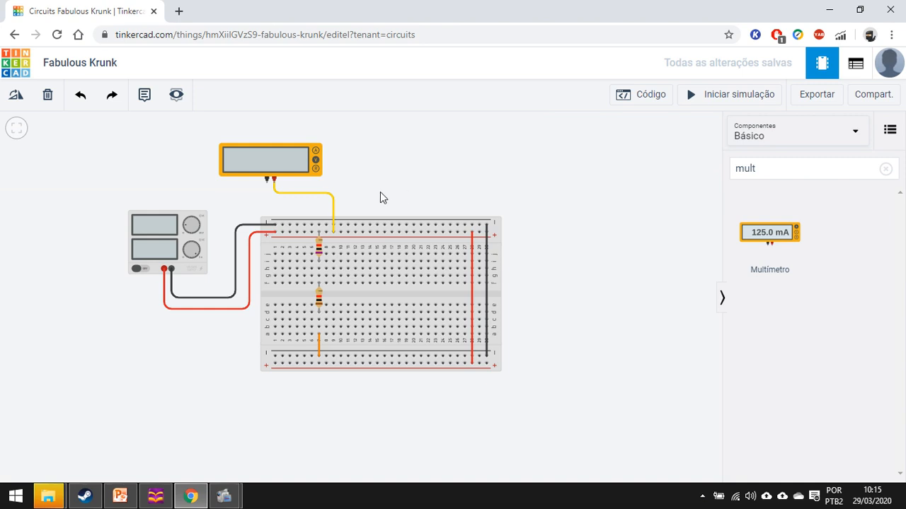
# Step: Color the multimeter's positive wire purple (roxo)
pyautogui.click(334, 204)
pyautogui.click(631, 156)
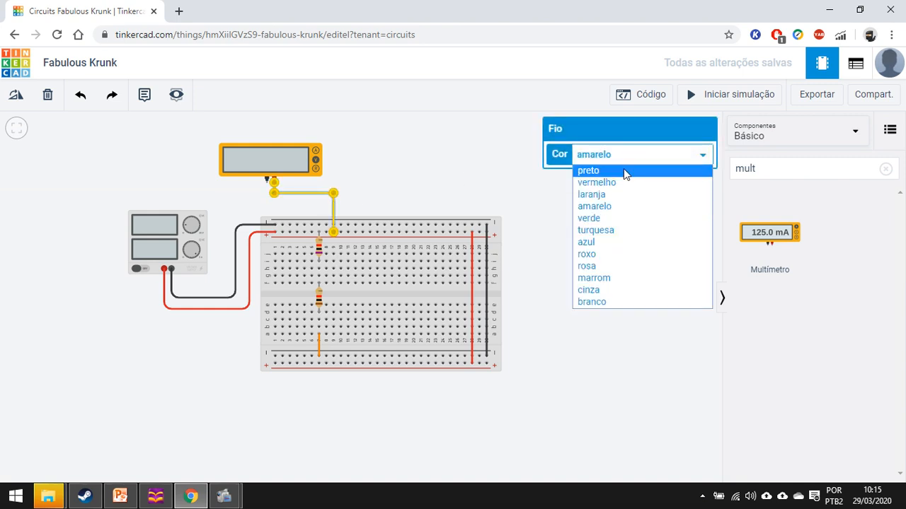
pyautogui.click(587, 254)
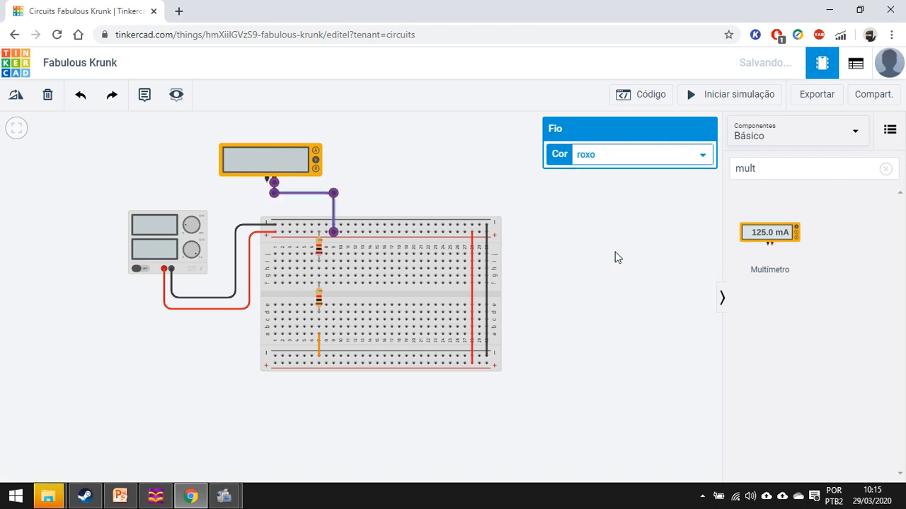
pyautogui.click(453, 177)
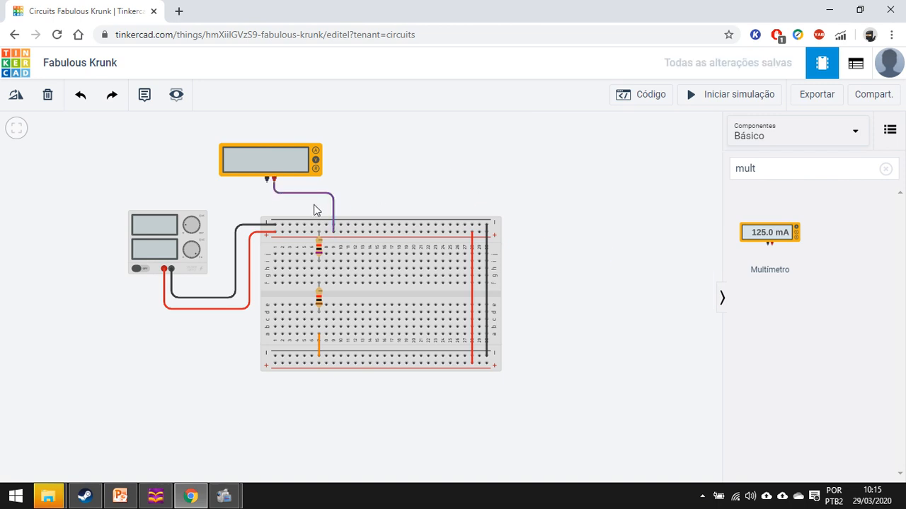
# Step: Route a right-angled wire from the multimeter's negative terminal to column 7, row g and color it turquoise (turquesa)
pyautogui.click(265, 182)
pyautogui.click(290, 253)
pyautogui.moveTo(289, 253); pyautogui.dragTo(269, 280)
pyautogui.click(268, 275)
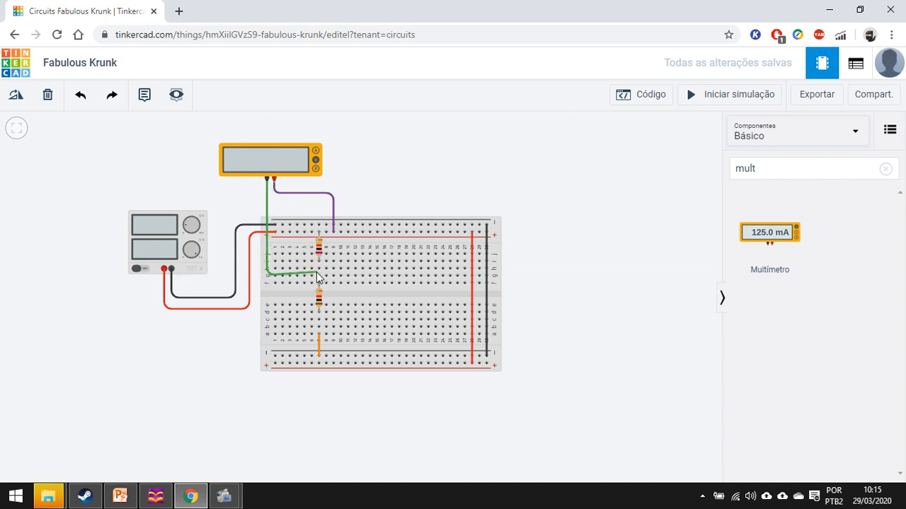
pyautogui.click(318, 276)
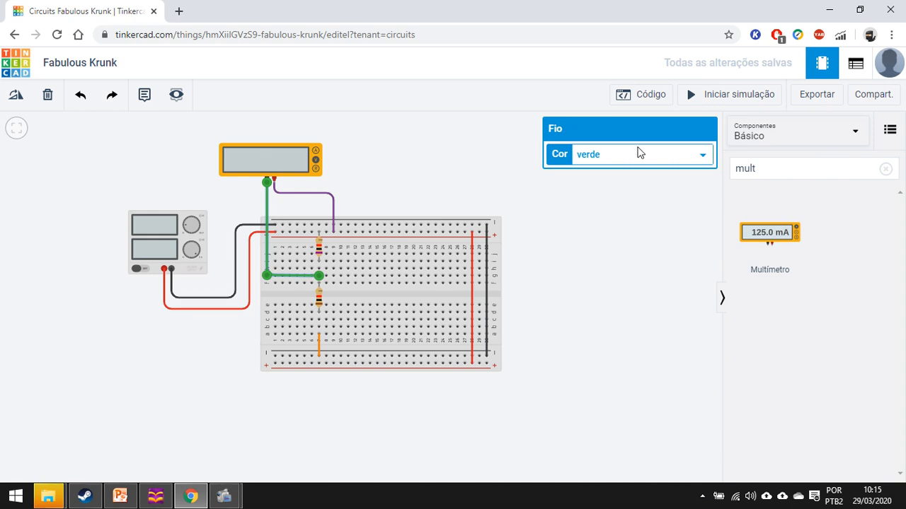
pyautogui.click(639, 152)
pyautogui.click(619, 232)
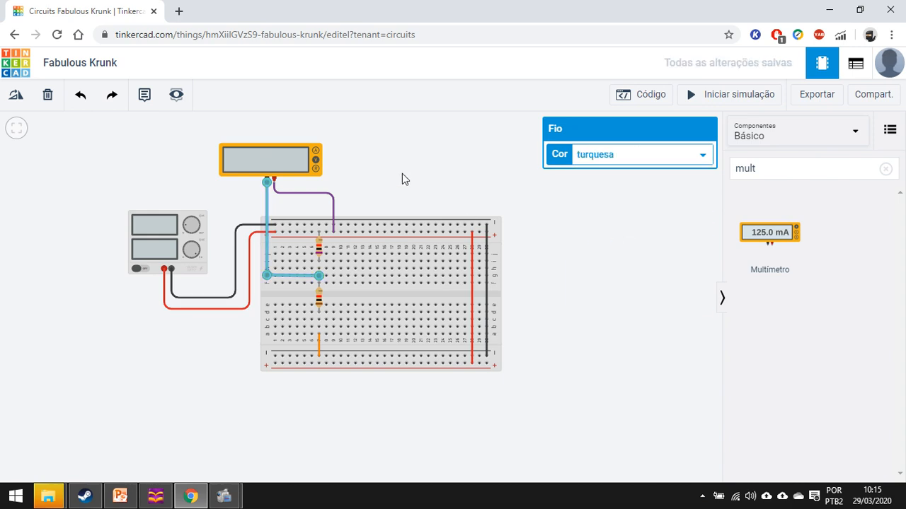
pyautogui.click(402, 177)
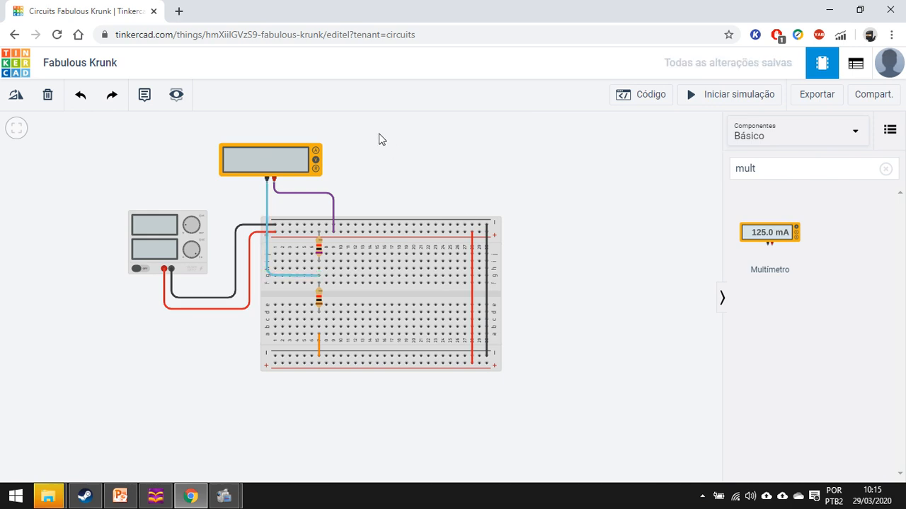
# Step: Set the resistance of the resistor across the centre gap to 5 kΩ
pyautogui.click(314, 160)
pyautogui.click(464, 129)
pyautogui.click(319, 300)
pyautogui.click(606, 182)
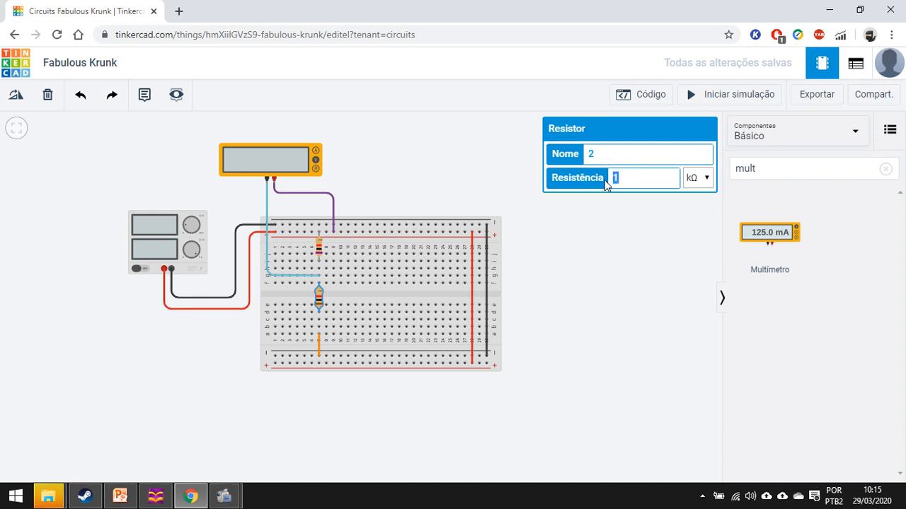
pyautogui.write('5')
pyautogui.click(318, 247)
pyautogui.click(446, 154)
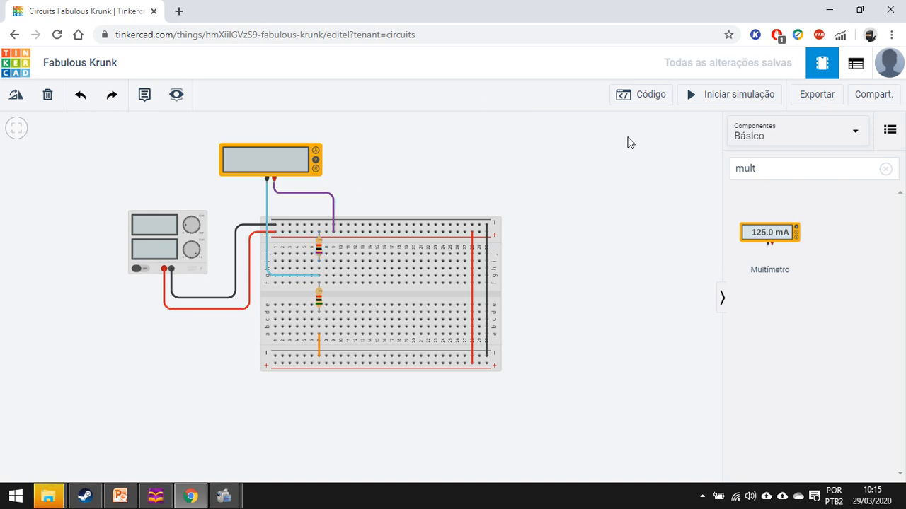
# Step: Start the simulation and set the power supply's voltage to 12 V
pyautogui.click(727, 96)
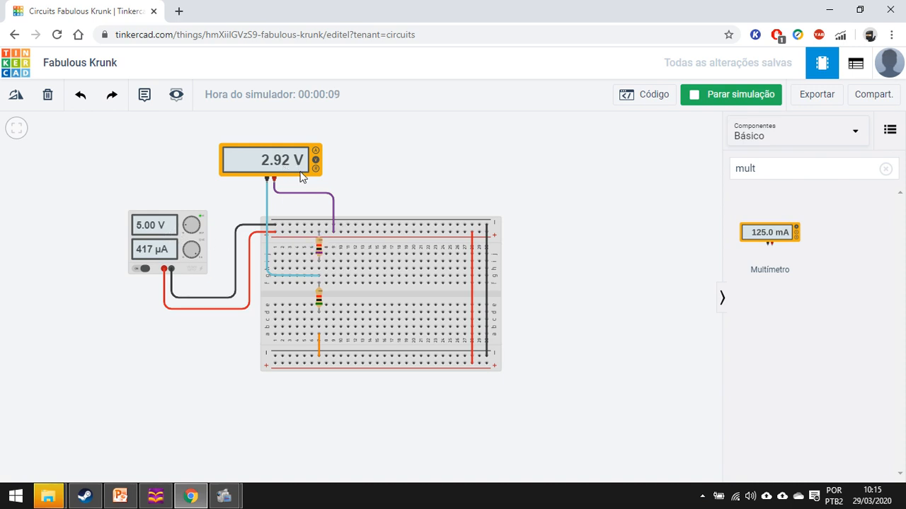
pyautogui.click(188, 225)
pyautogui.moveTo(188, 225); pyautogui.dragTo(190, 225)
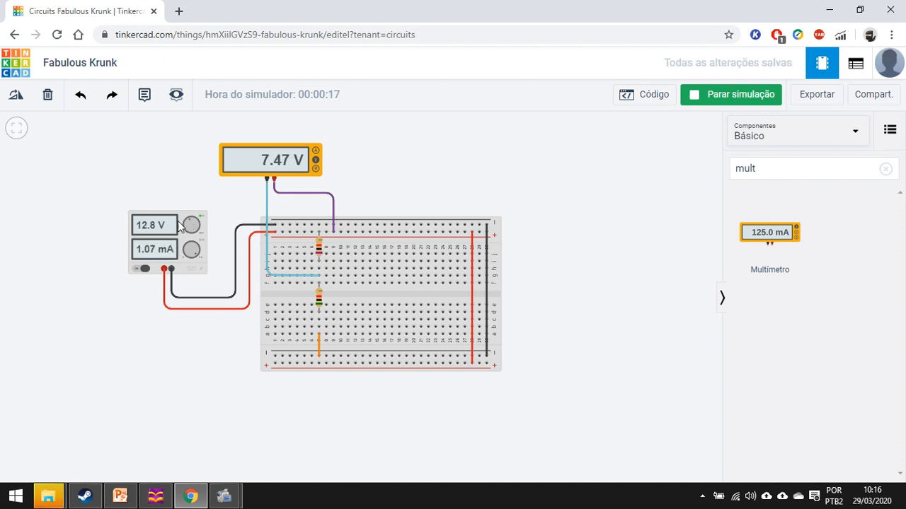
pyautogui.click(162, 226)
pyautogui.moveTo(630, 177); pyautogui.dragTo(564, 183)
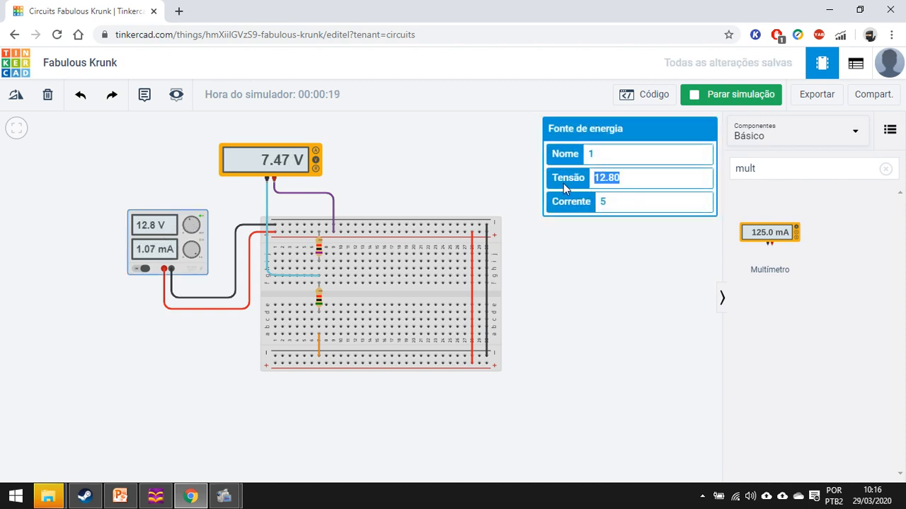
pyautogui.write('12')
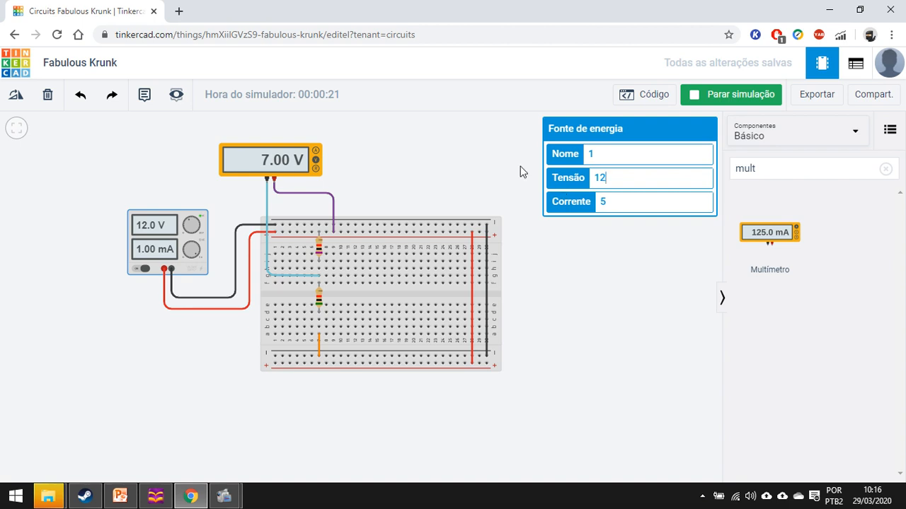
pyautogui.click(484, 170)
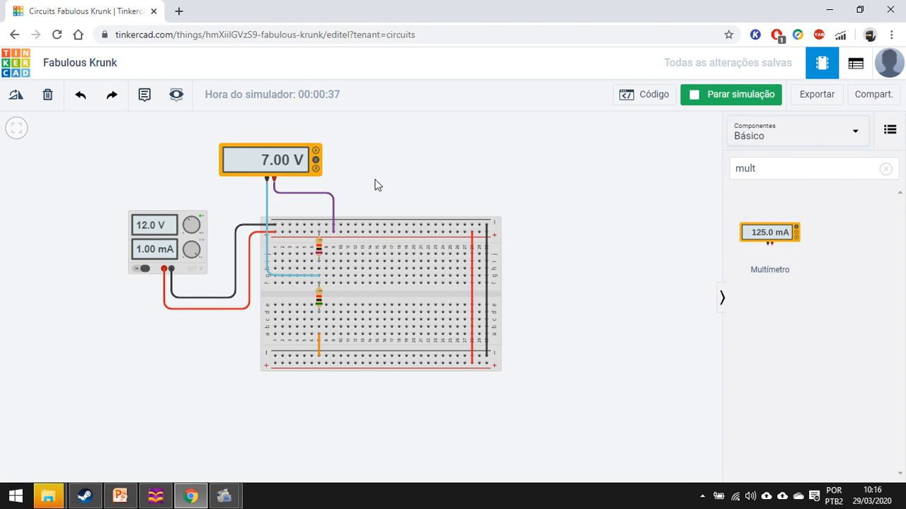
# Step: Check the resistance values of both resistors and stop the simulation
pyautogui.click(318, 251)
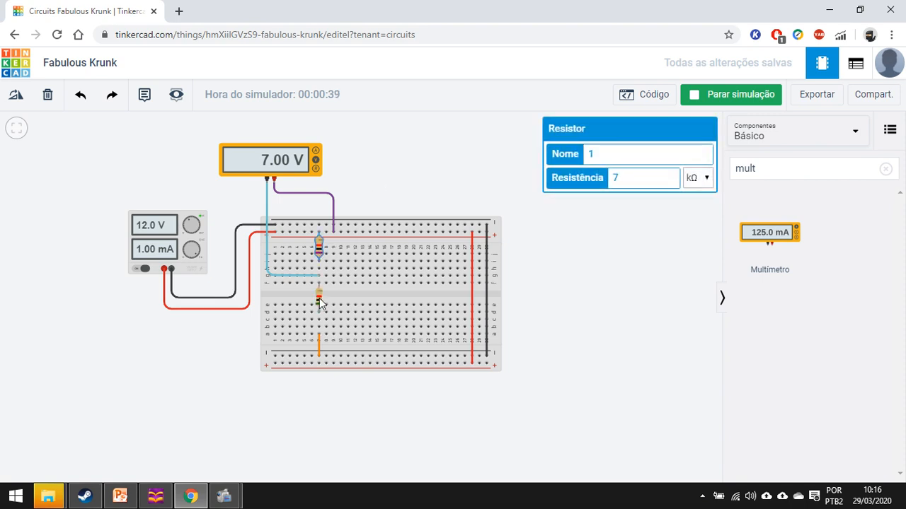
pyautogui.click(318, 299)
pyautogui.click(321, 250)
pyautogui.click(321, 299)
pyautogui.click(738, 99)
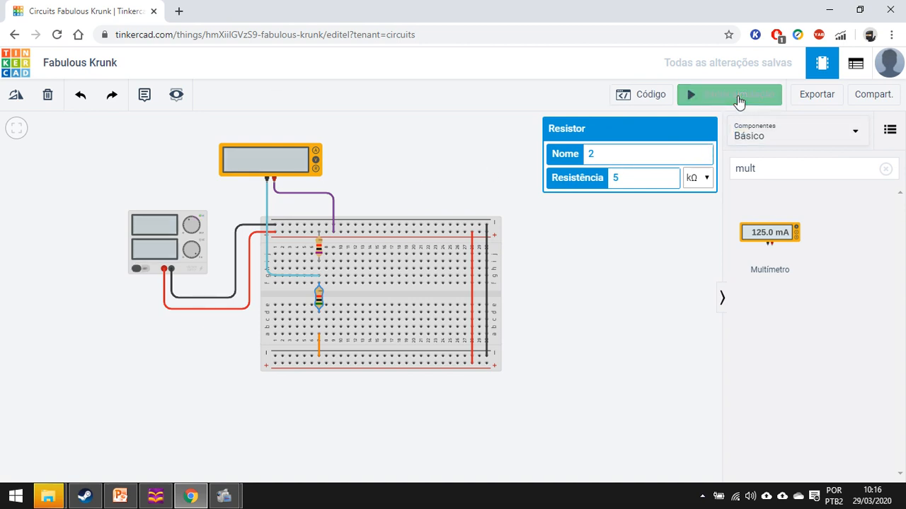
pyautogui.click(403, 180)
# Step: Delete the purple and turquoise wires connected to the multimeter
pyautogui.click(334, 210)
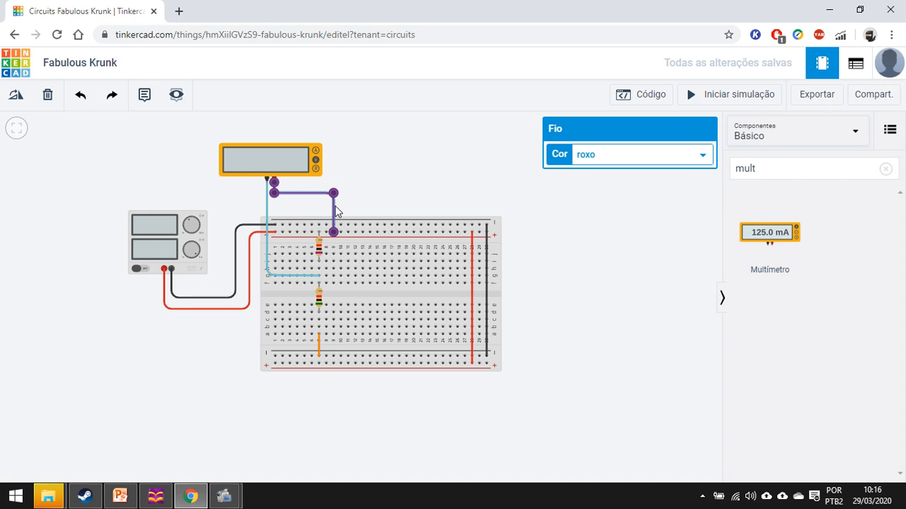
pyautogui.press('Delete')
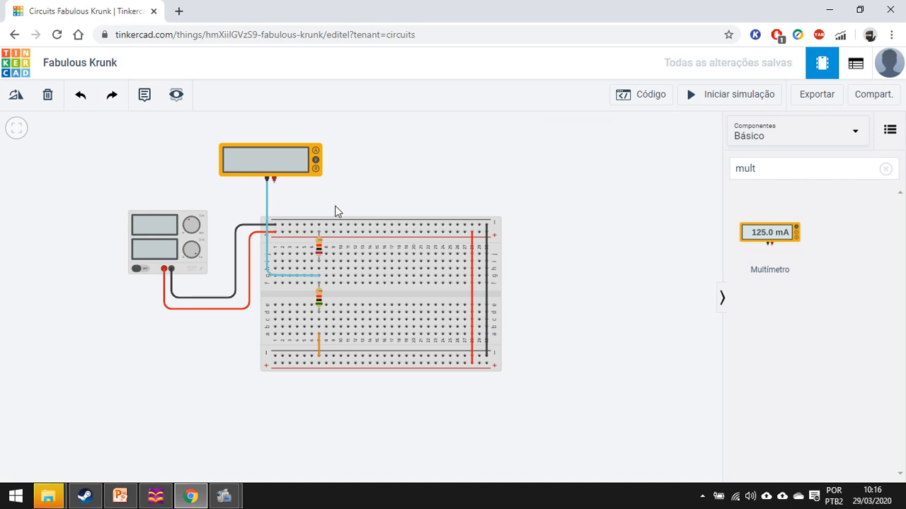
pyautogui.click(268, 207)
pyautogui.press('Delete')
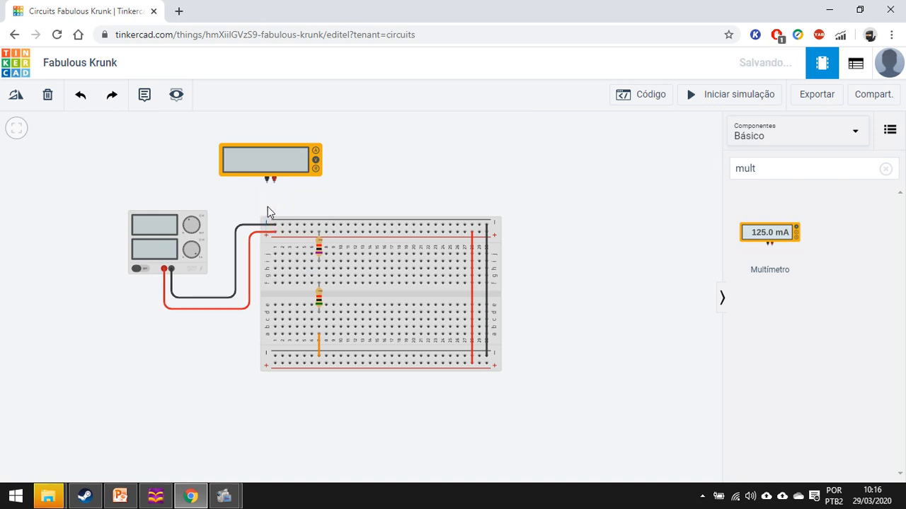
# Step: Wire the multimeter's negative terminal to c7 below the lower resistor and its positive terminal to h7 between the two resistors
pyautogui.click(269, 178)
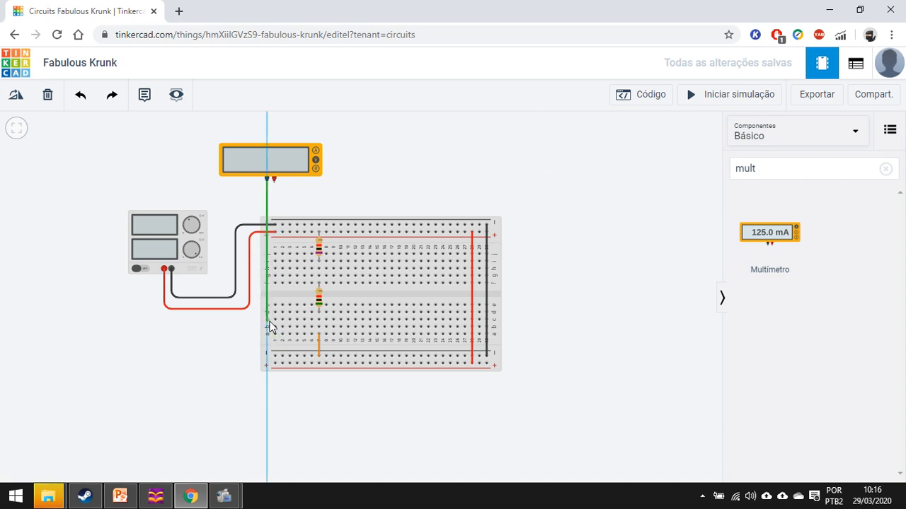
pyautogui.click(266, 320)
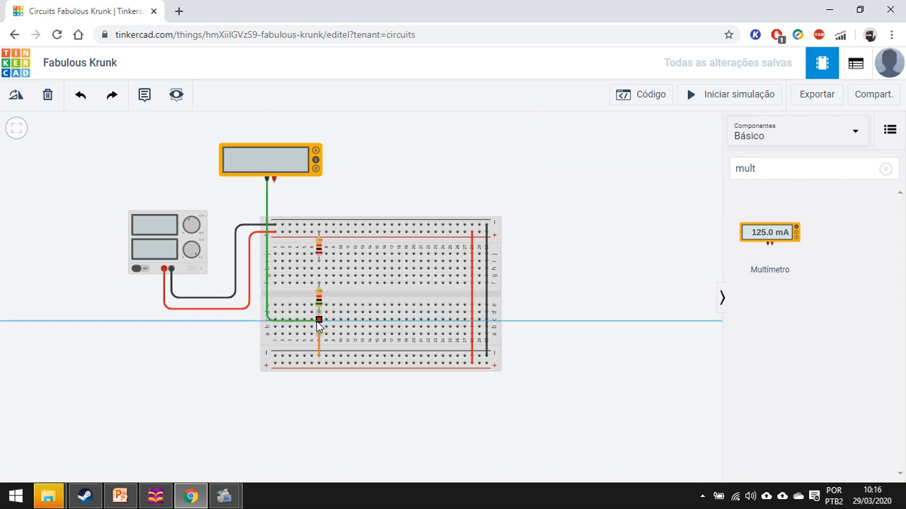
pyautogui.click(319, 320)
pyautogui.click(276, 183)
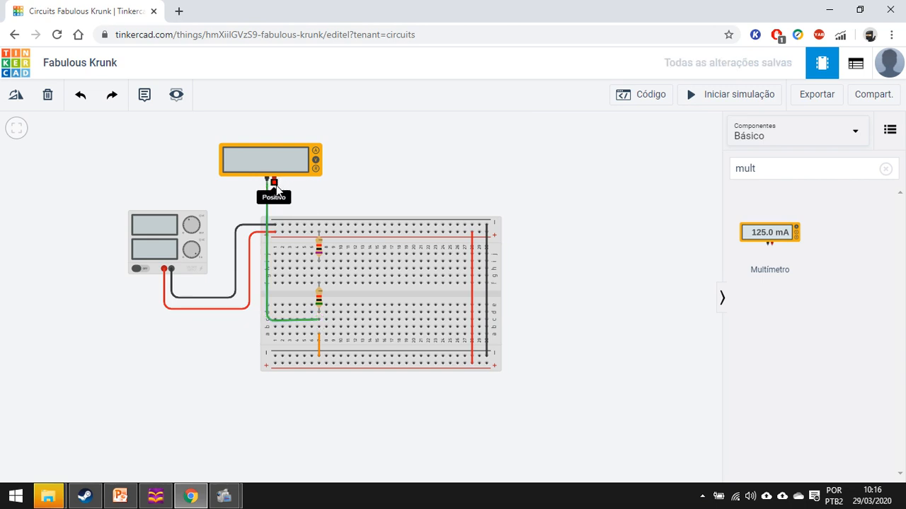
pyautogui.click(271, 272)
pyautogui.click(318, 270)
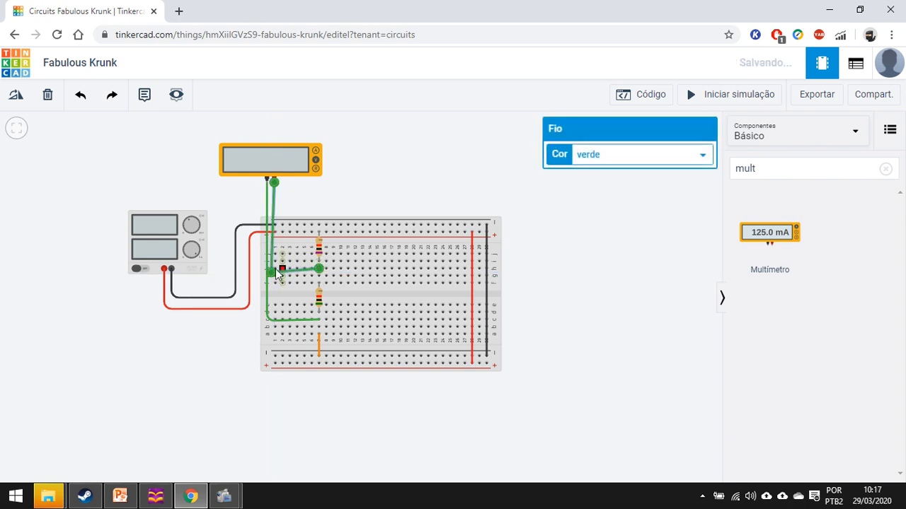
# Step: Colour the multimeter's positive wire purple (roxo) and its negative wire turquoise (turquesa)
pyautogui.click(674, 157)
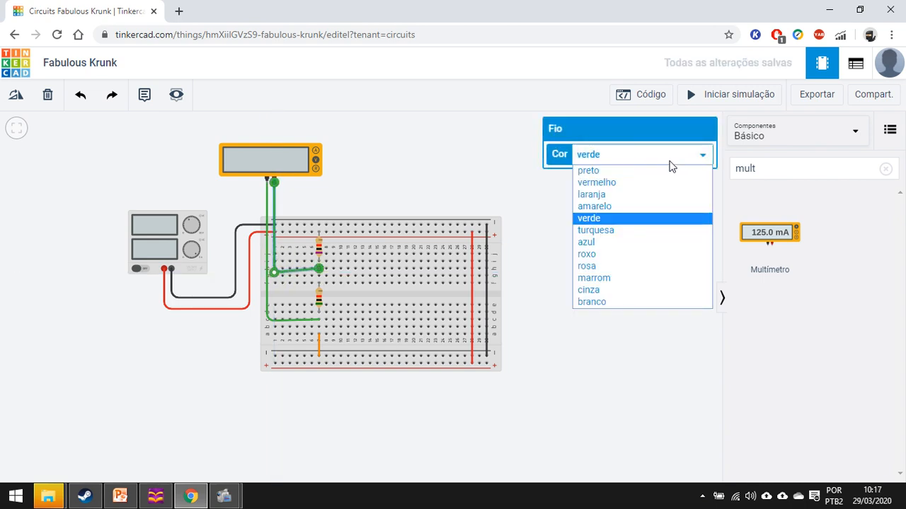
pyautogui.click(665, 251)
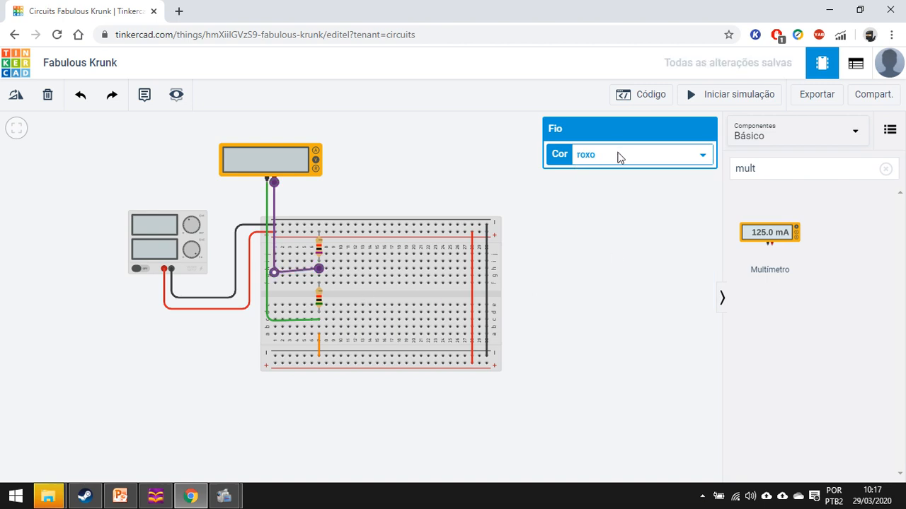
pyautogui.click(308, 321)
pyautogui.click(612, 158)
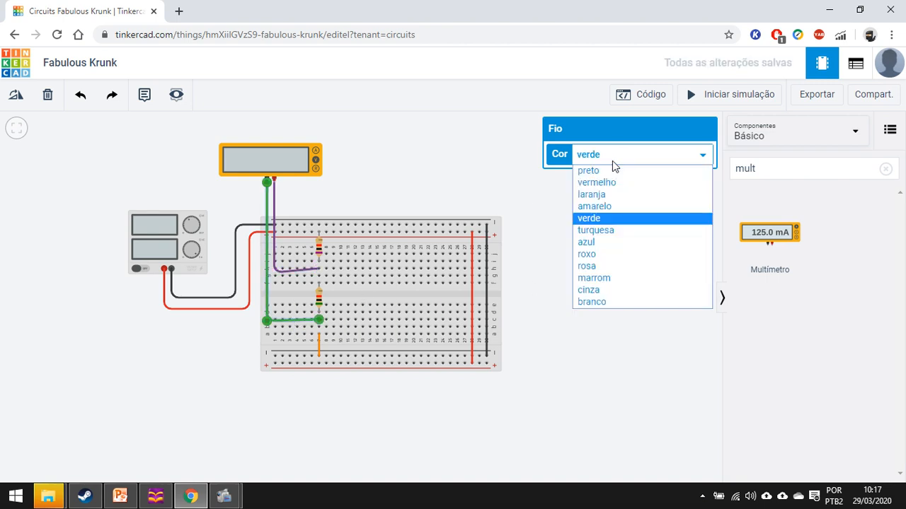
pyautogui.click(614, 231)
pyautogui.click(556, 276)
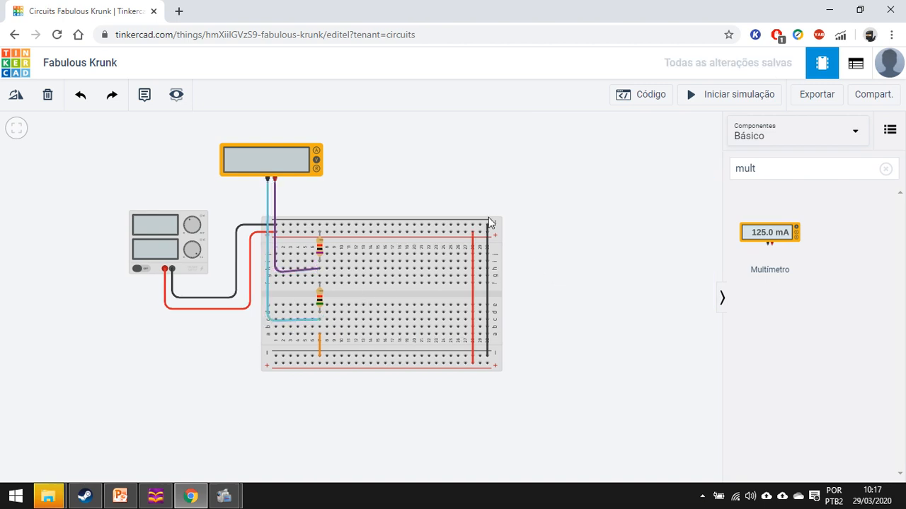
# Step: Start the simulation and set the power supply's voltage to 24 V
pyautogui.click(740, 101)
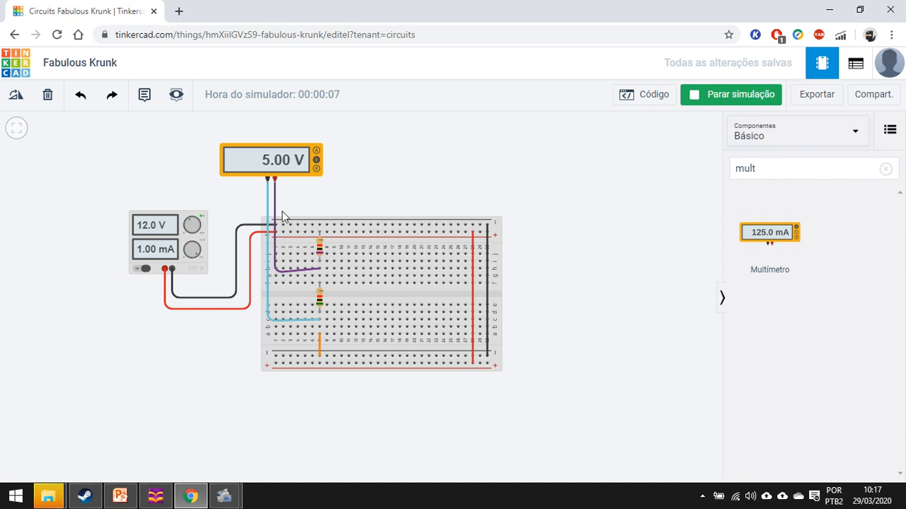
pyautogui.moveTo(189, 225); pyautogui.dragTo(197, 235)
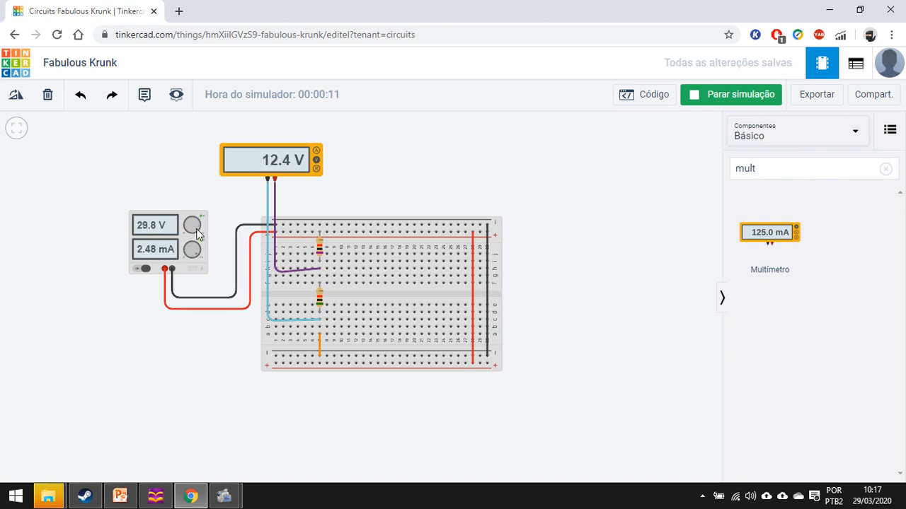
pyautogui.click(146, 226)
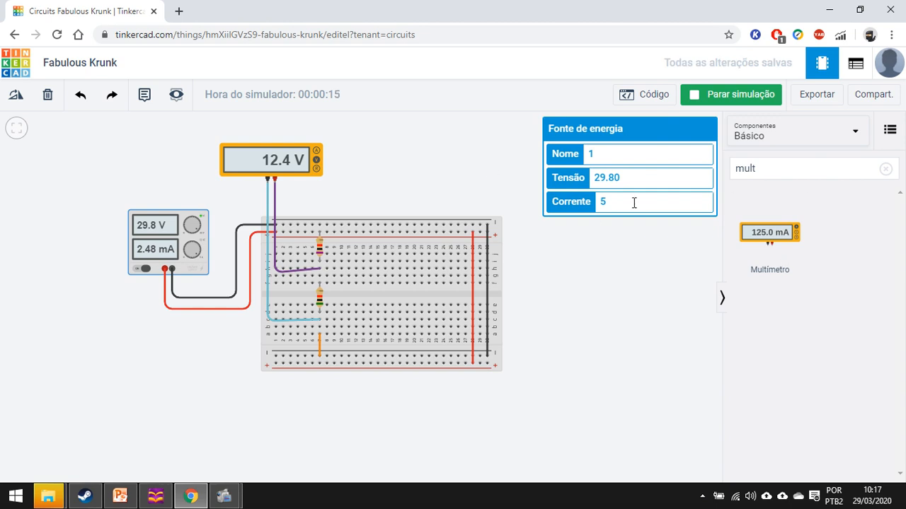
pyautogui.click(562, 178)
pyautogui.write('24')
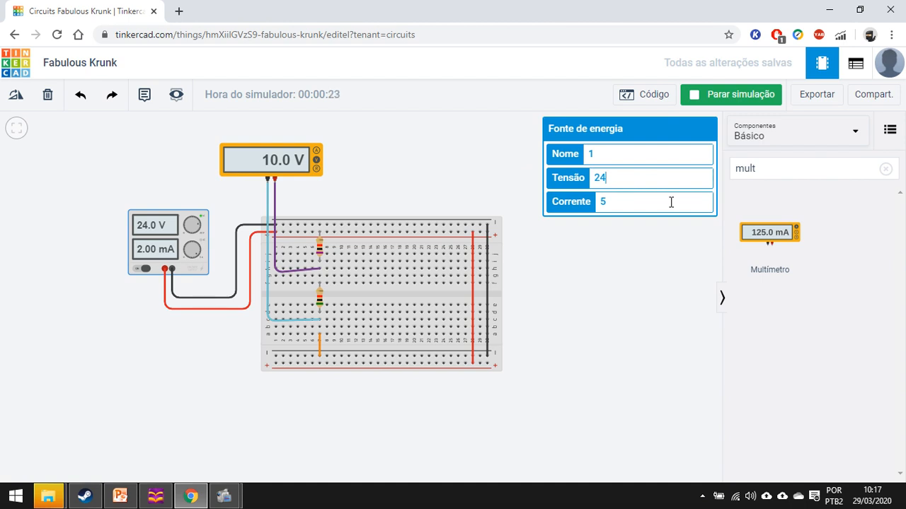
# Step: Switch the multimeter to current mode (Amperagem) and stop the simulation
pyautogui.click(317, 153)
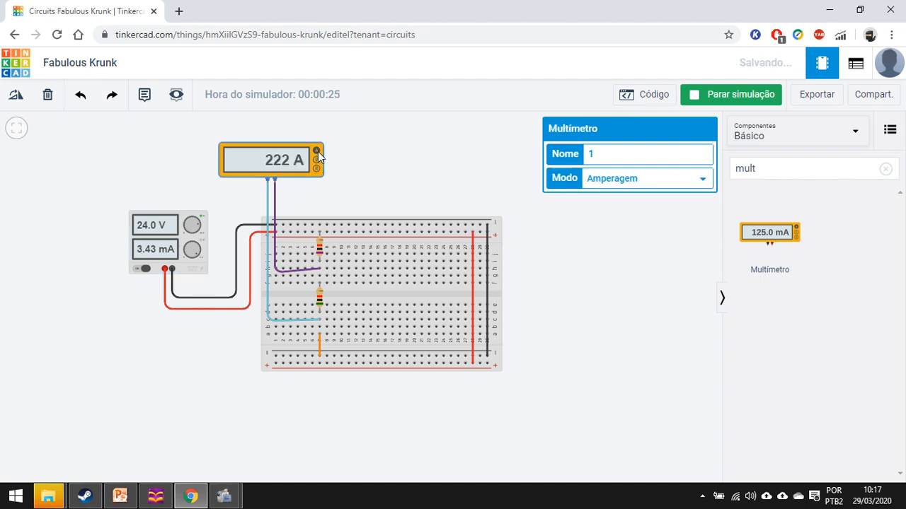
pyautogui.click(317, 160)
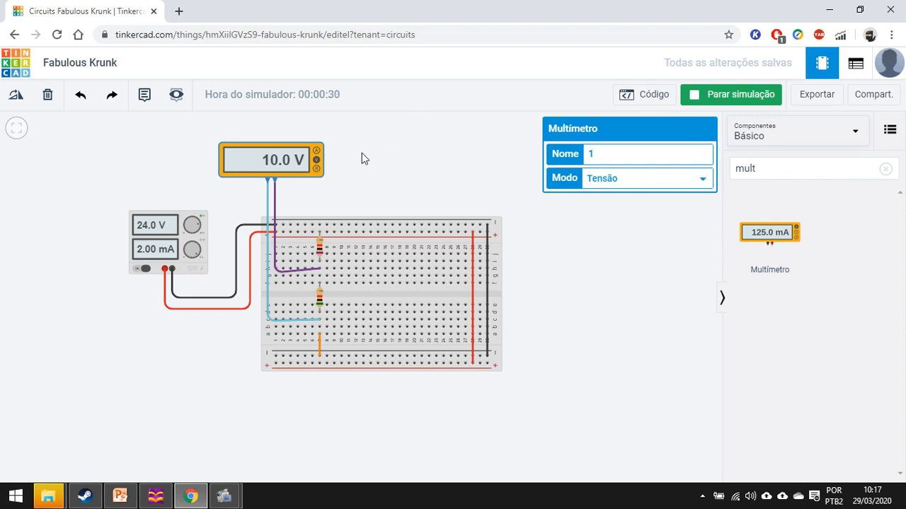
pyautogui.click(317, 150)
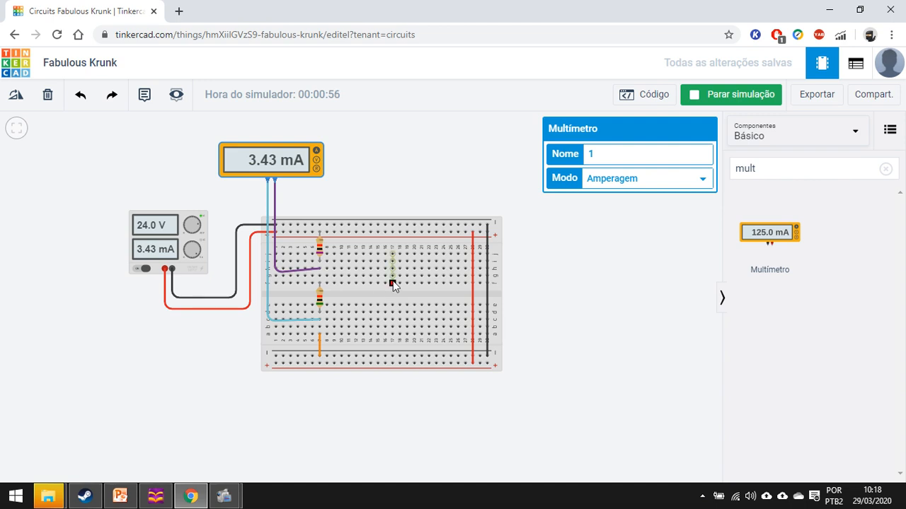
pyautogui.click(725, 96)
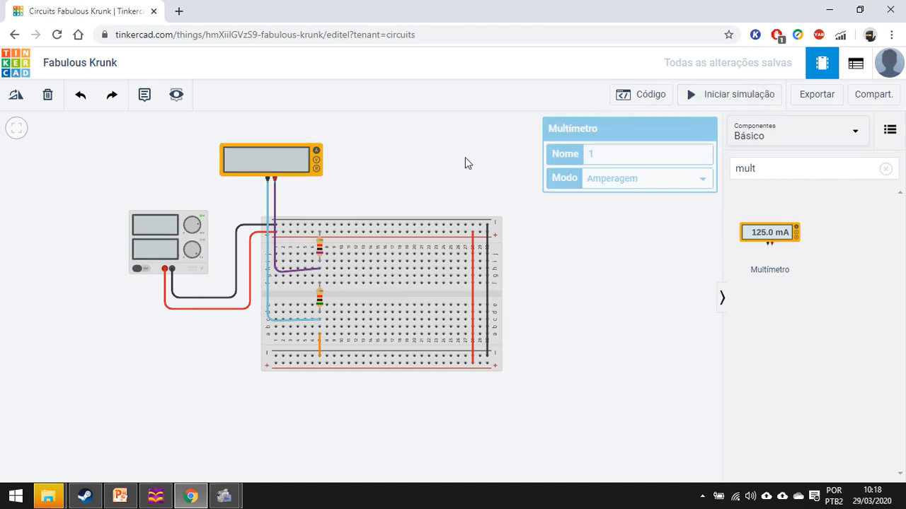
# Step: Raise the multimeter slightly, then shift the 5 kΩ resistor to column 9 and reconnect the orange wire's upper end to a9
pyautogui.moveTo(290, 160); pyautogui.dragTo(287, 149)
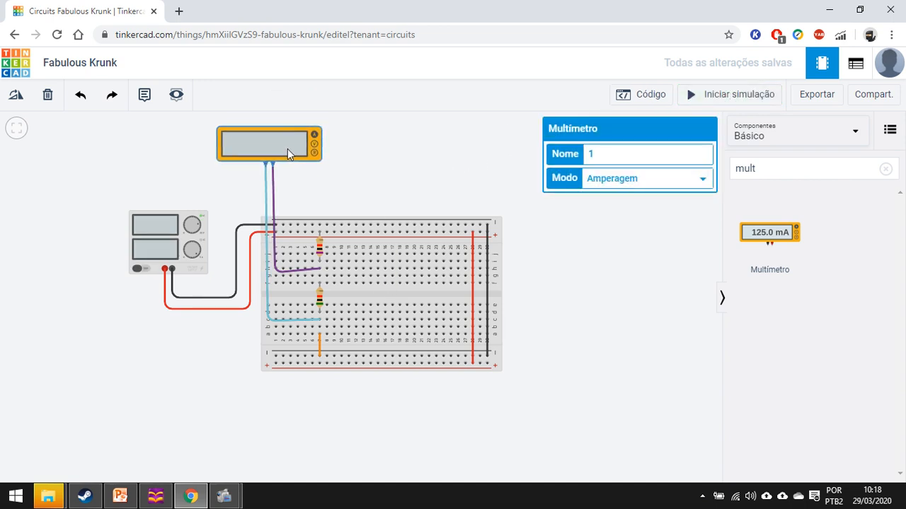
pyautogui.click(320, 300)
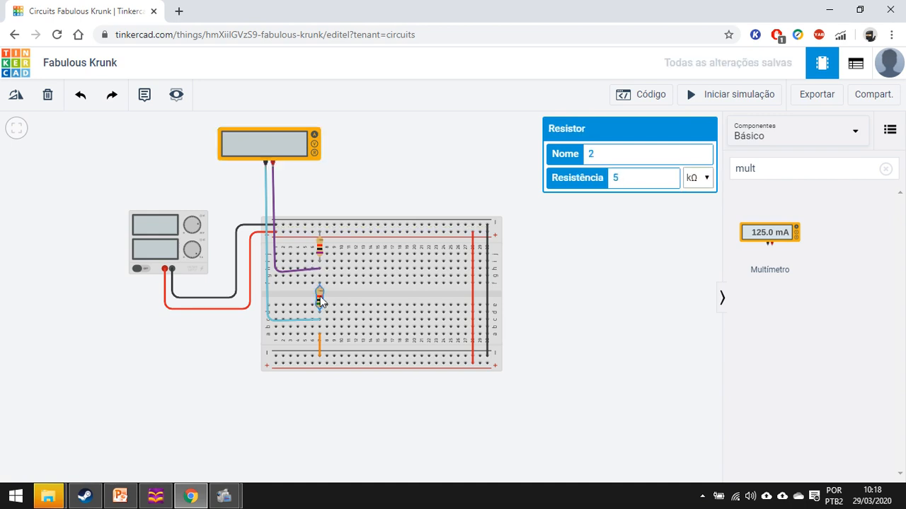
pyautogui.moveTo(320, 301); pyautogui.dragTo(334, 297)
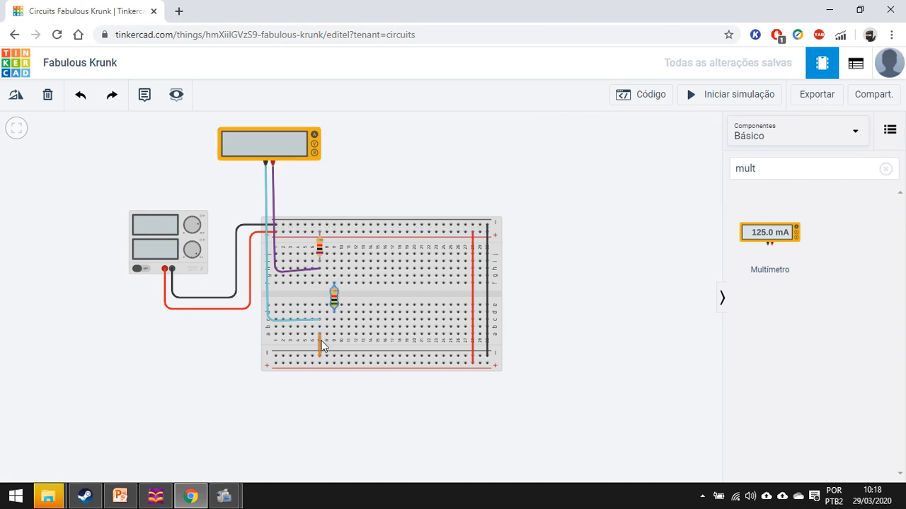
pyautogui.moveTo(321, 343); pyautogui.dragTo(334, 334)
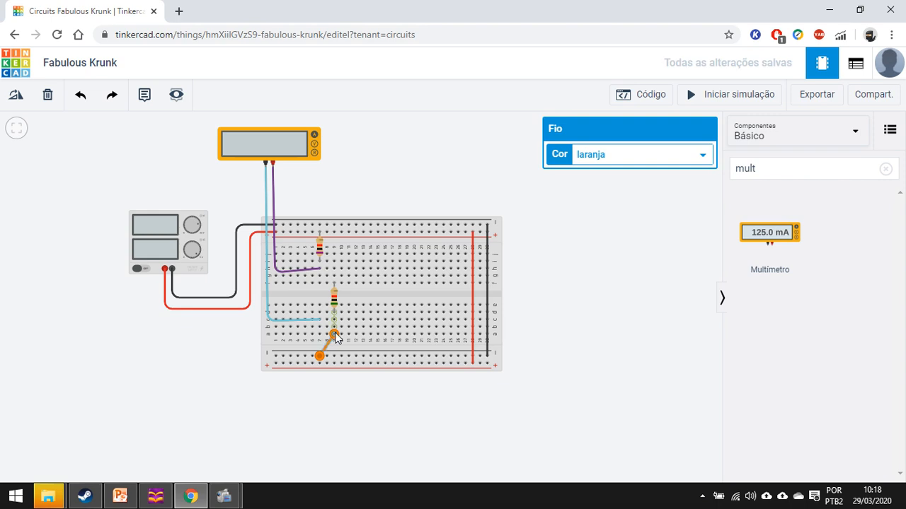
pyautogui.click(448, 181)
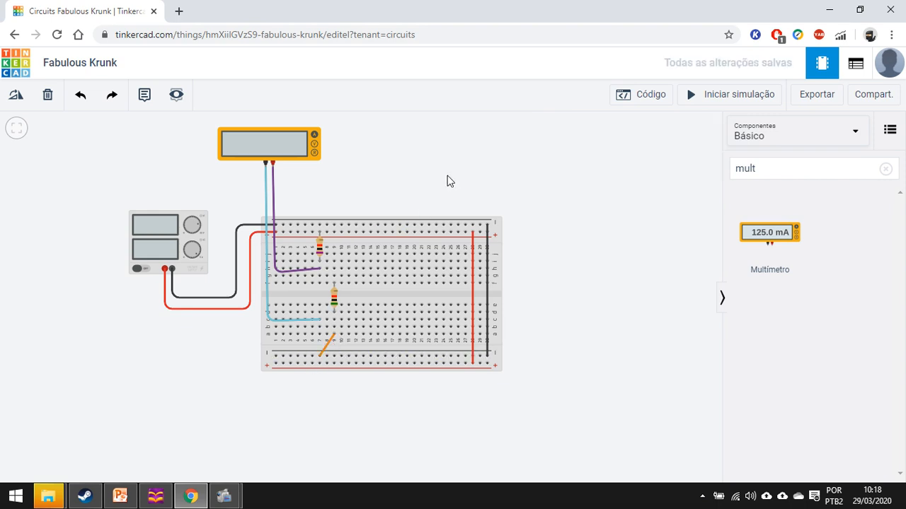
# Step: Reconnect the turquoise multimeter wire to g9 above the 5 kΩ resistor and raise its bend to the same level
pyautogui.click(303, 270)
pyautogui.click(321, 320)
pyautogui.moveTo(322, 320); pyautogui.dragTo(334, 275)
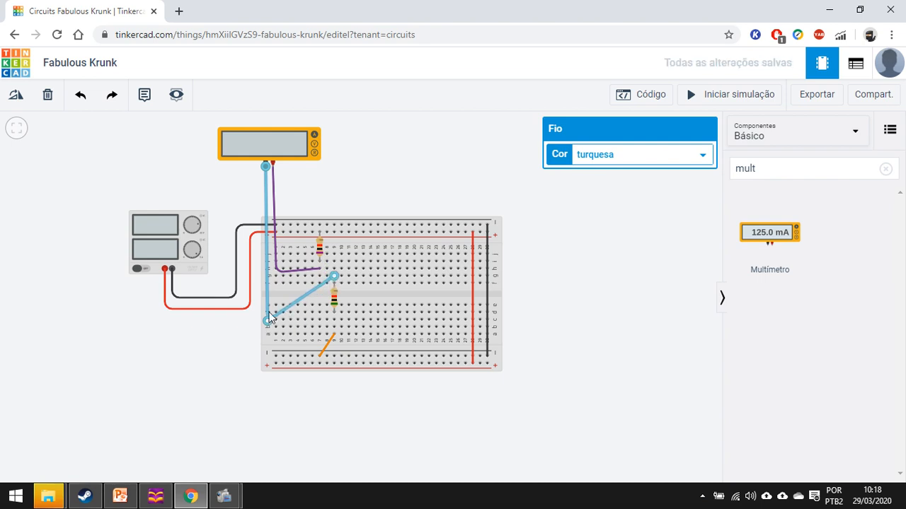
pyautogui.moveTo(270, 318); pyautogui.dragTo(270, 283)
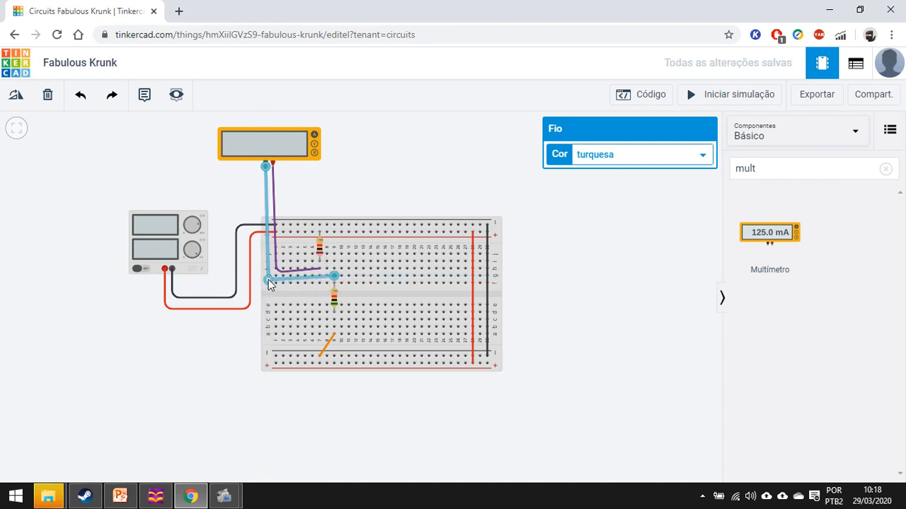
pyautogui.click(283, 269)
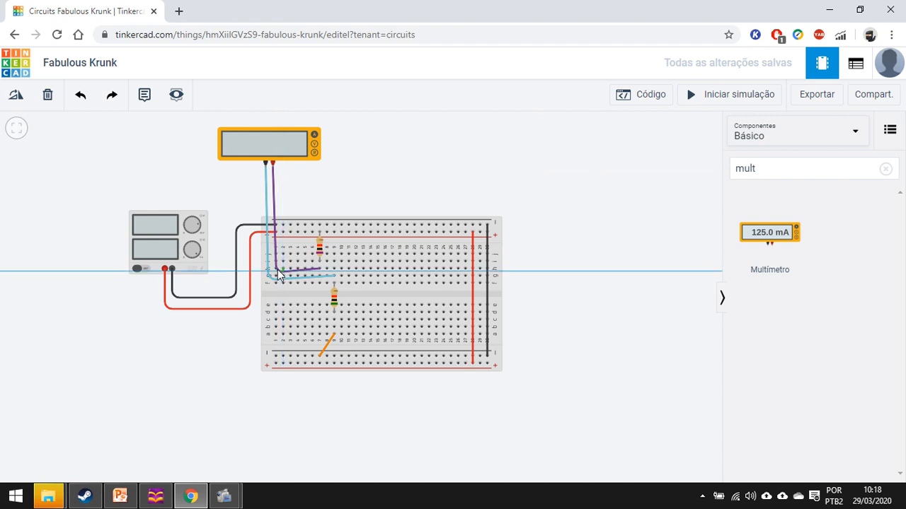
pyautogui.click(359, 176)
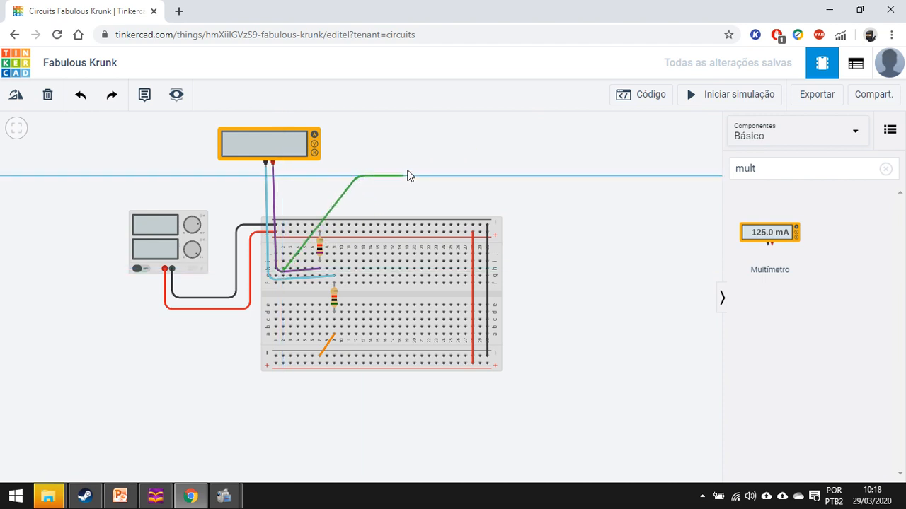
pyautogui.press('Escape')
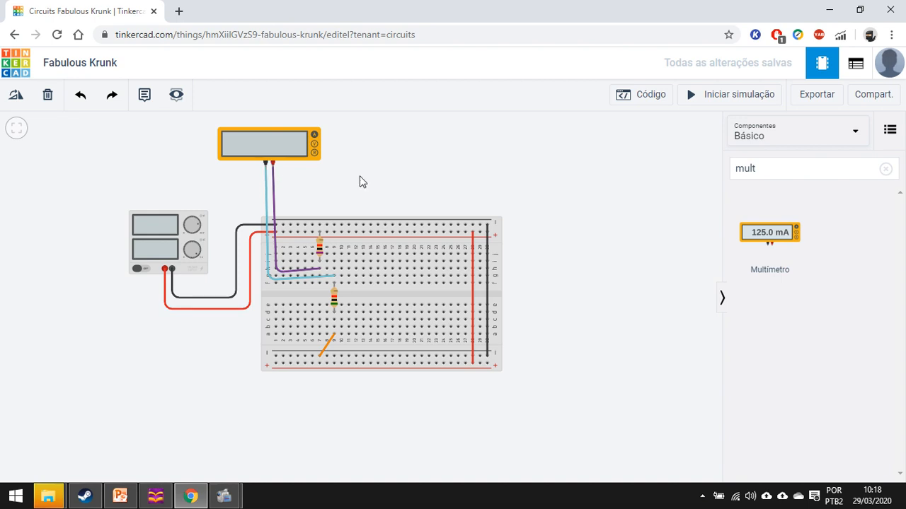
# Step: Start the simulation to measure the series current and check the resistance values of both resistors
pyautogui.click(713, 101)
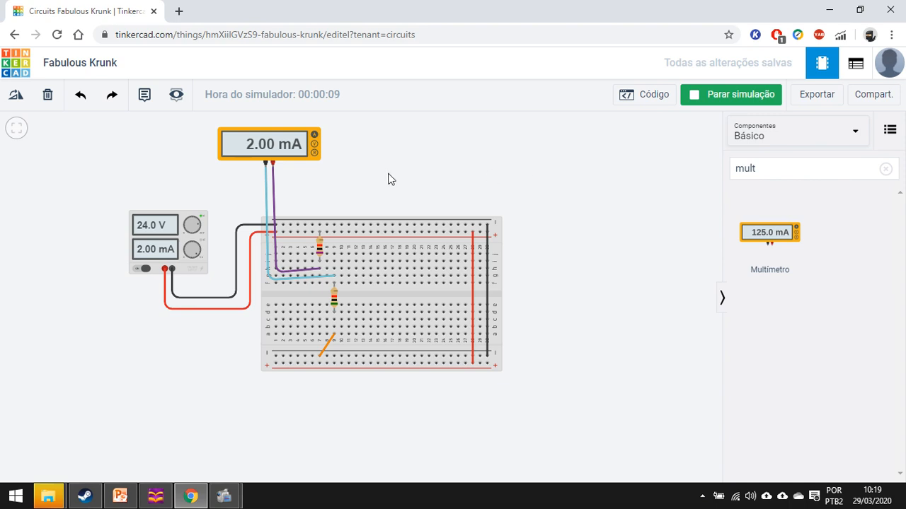
pyautogui.click(320, 247)
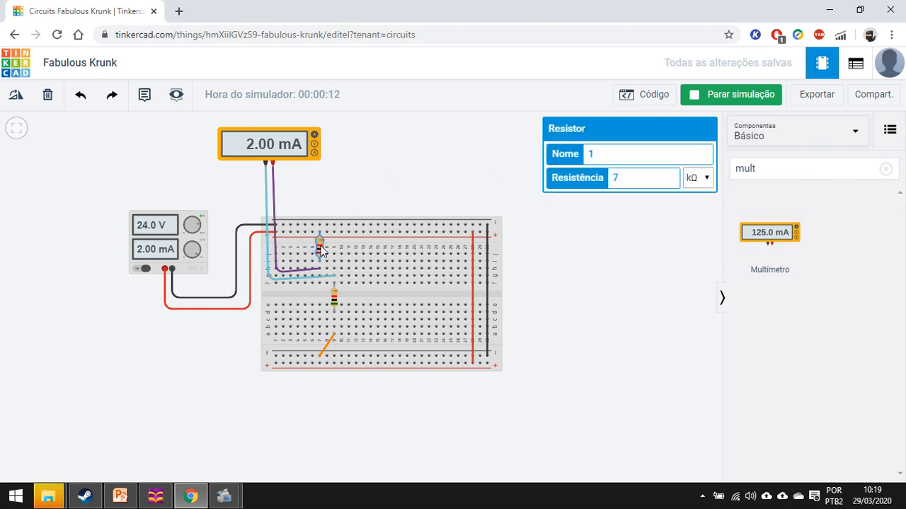
pyautogui.click(335, 298)
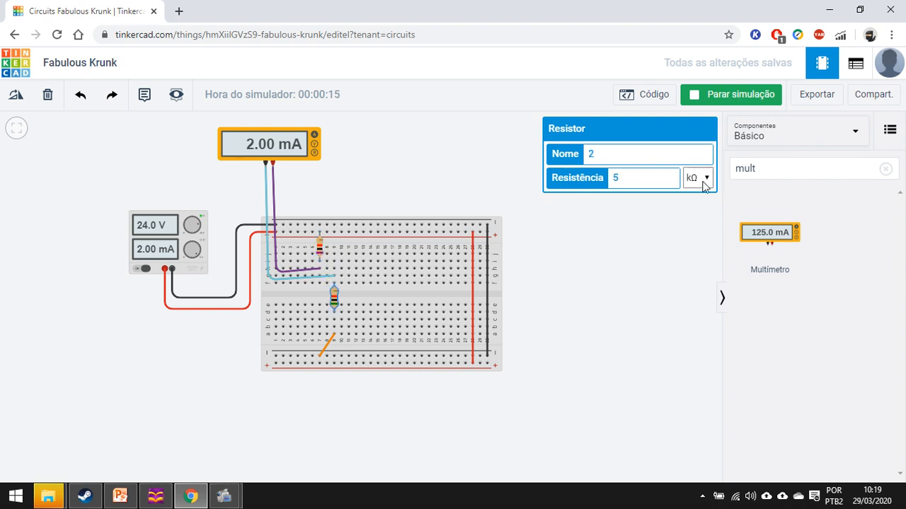
# Step: Change the resistance unit of both resistors to Ω, making the upper one 7 Ω and the lower one 5 Ω
pyautogui.click(320, 248)
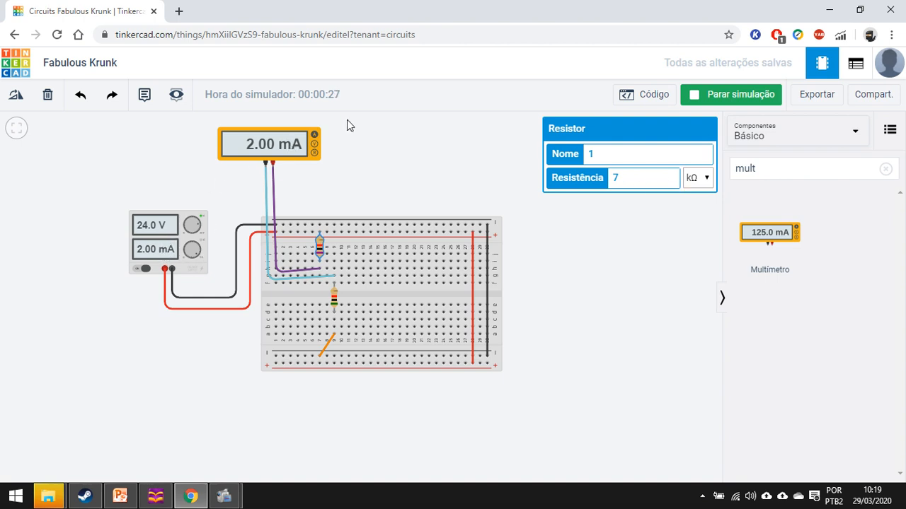
pyautogui.click(697, 178)
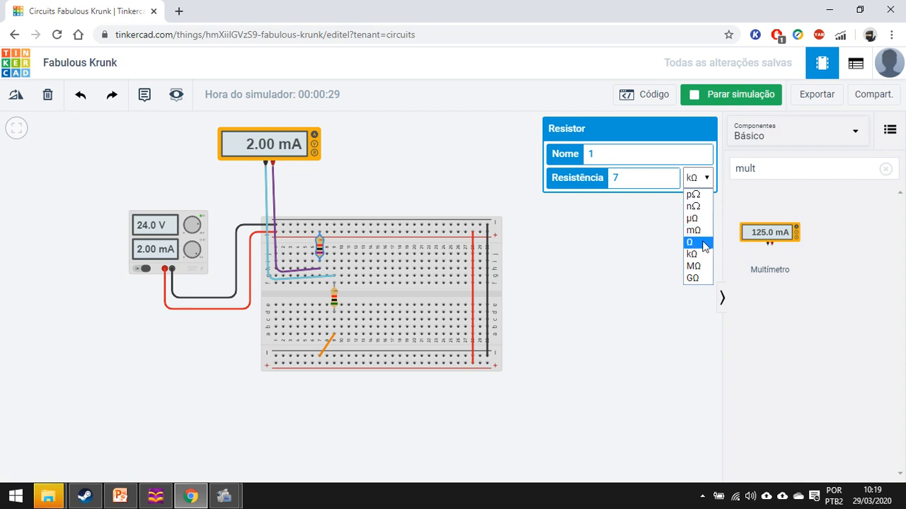
pyautogui.click(690, 242)
pyautogui.click(333, 303)
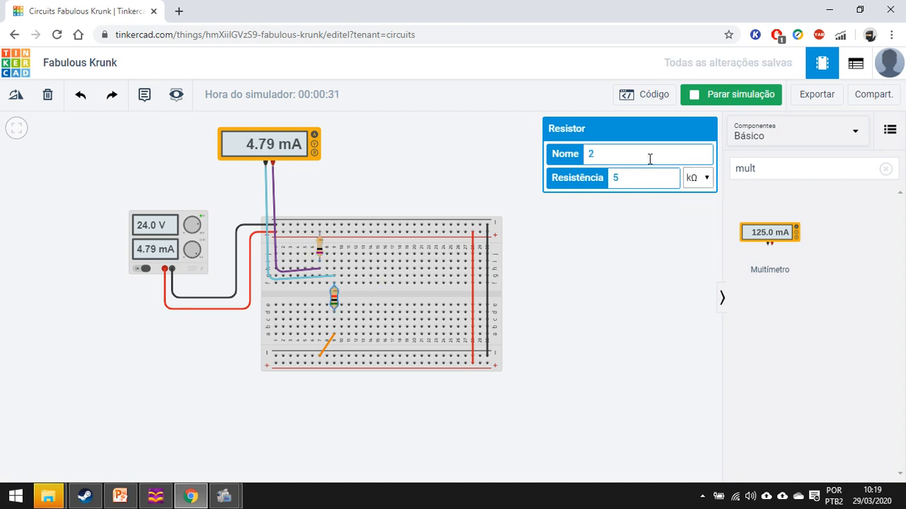
pyautogui.click(696, 177)
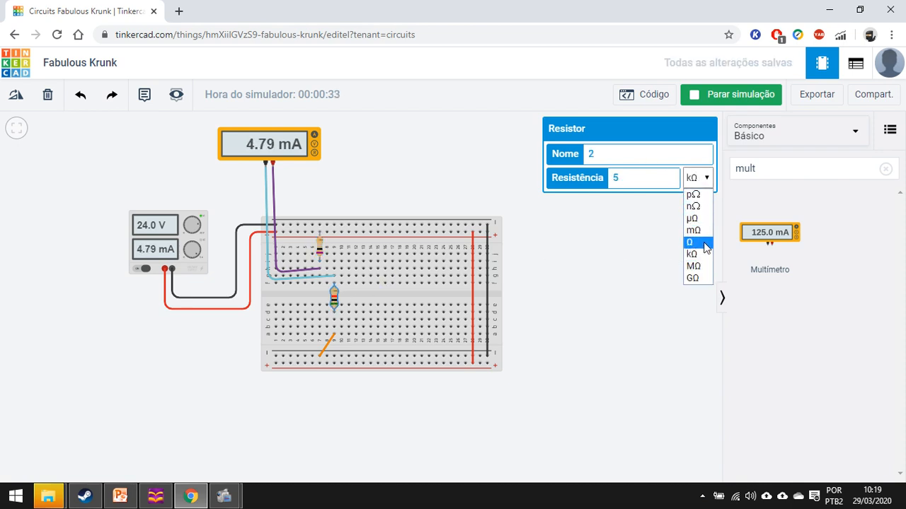
pyautogui.click(692, 242)
pyautogui.click(469, 188)
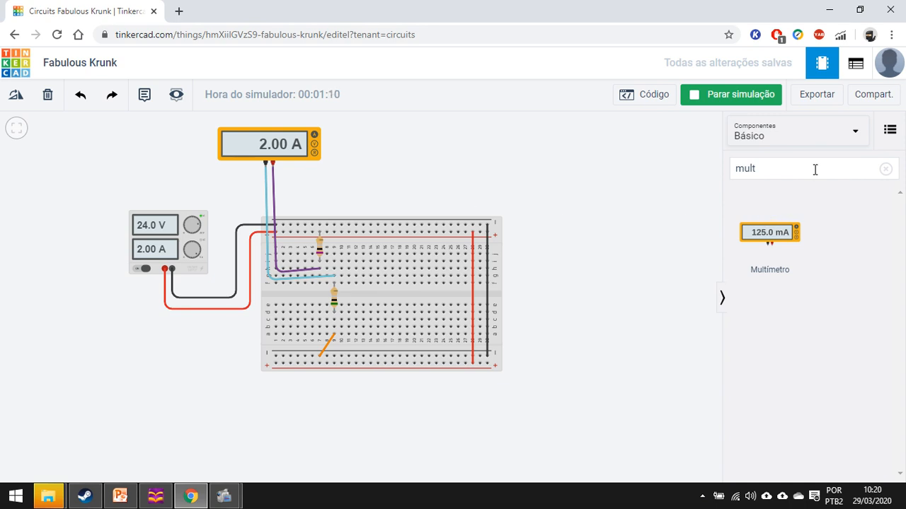
# Step: Browse the Arduino starter circuits and return to the basic components
pyautogui.click(849, 137)
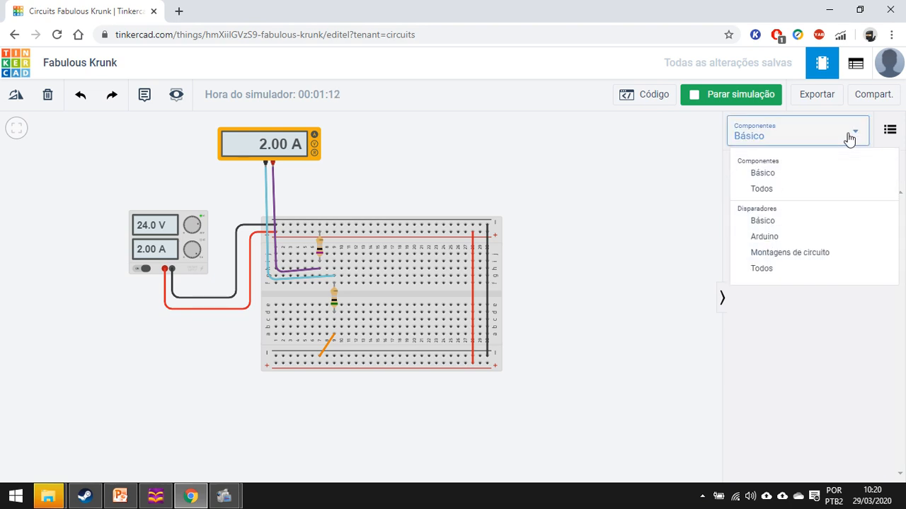
pyautogui.click(806, 237)
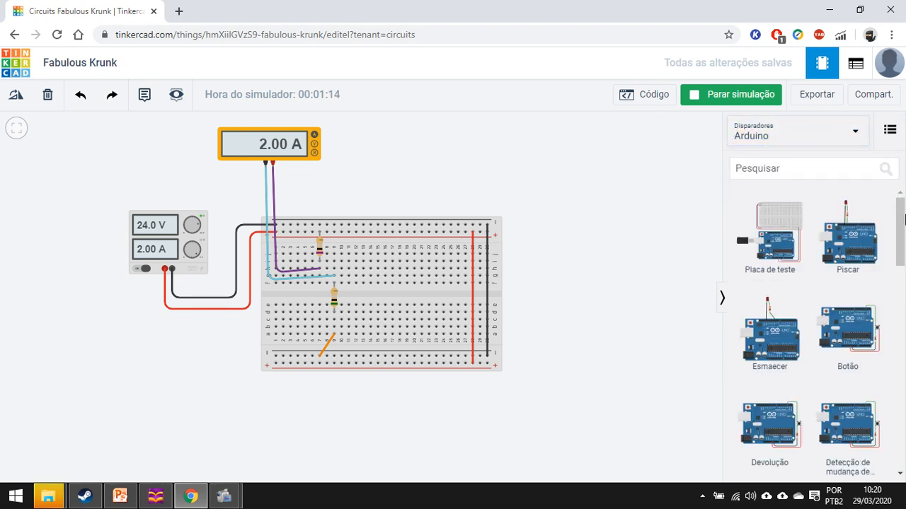
pyautogui.moveTo(900, 258); pyautogui.dragTo(887, 172)
pyautogui.click(846, 136)
pyautogui.click(784, 174)
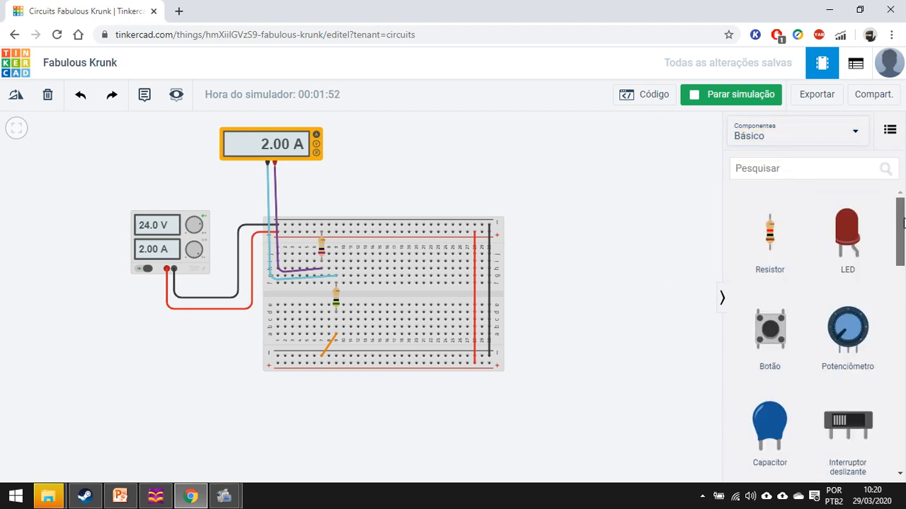
# Step: Add a potentiometer to the workspace above the breadboard, beside the multimeter
pyautogui.scroll(-1, 903, 223)
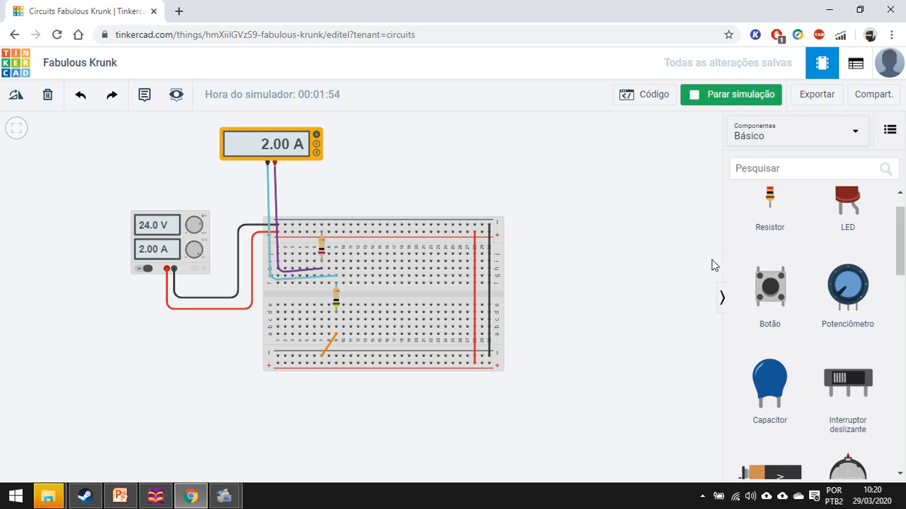
pyautogui.scroll(-1, 903, 251)
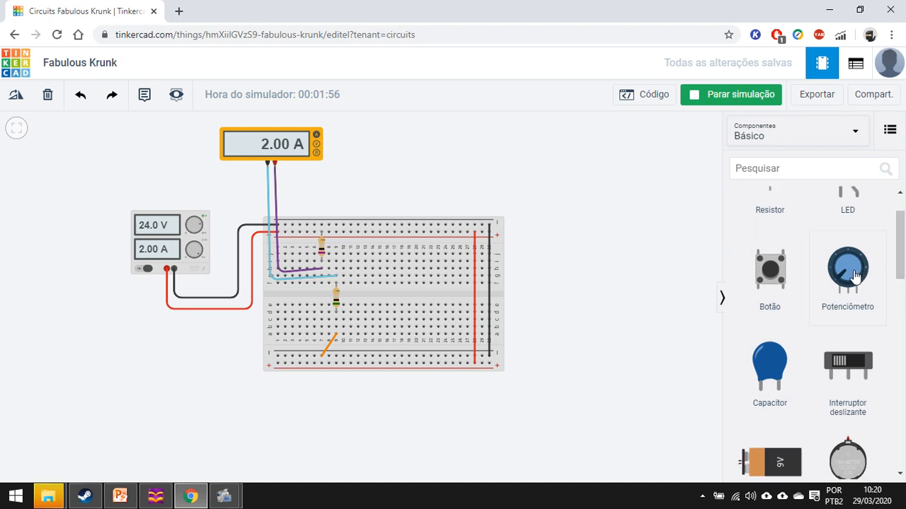
pyautogui.moveTo(856, 278); pyautogui.dragTo(397, 151)
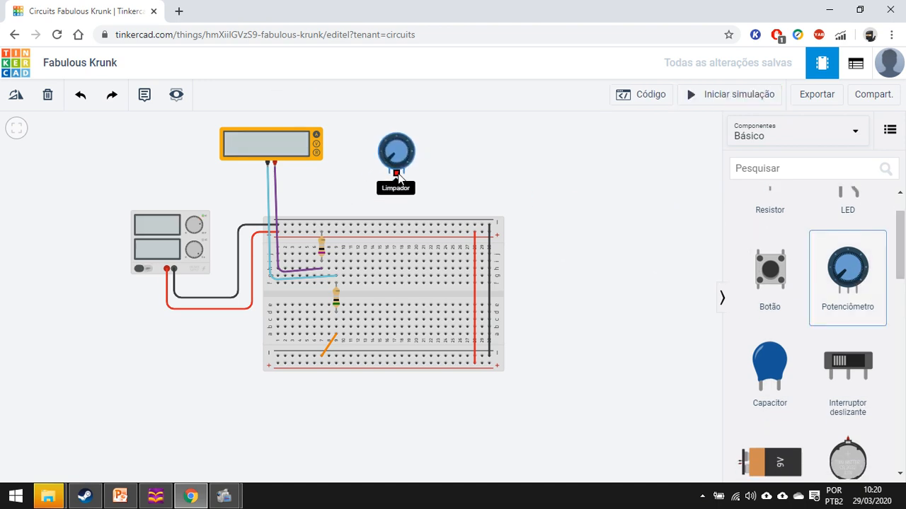
pyautogui.click(473, 175)
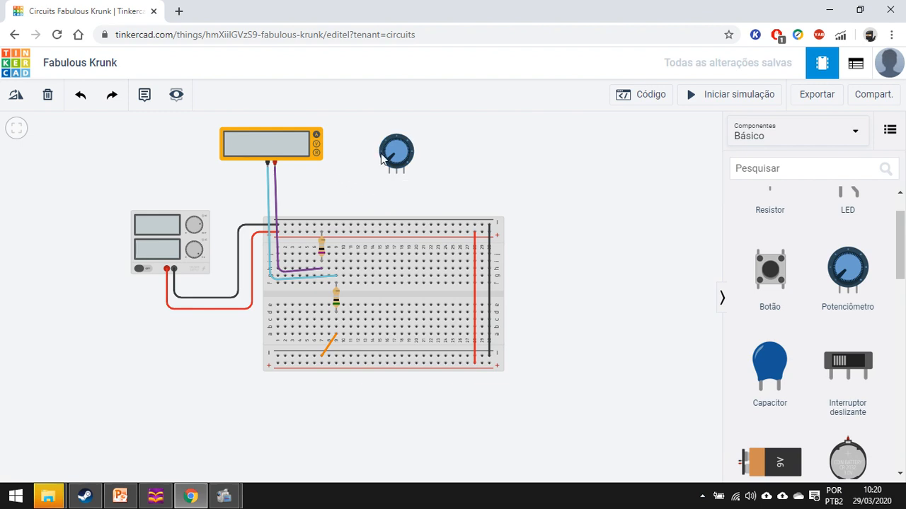
# Step: Reconnect the purple multimeter wire from the breadboard to the potentiometer's left terminal and raise its bend above the breadboard
pyautogui.click(292, 269)
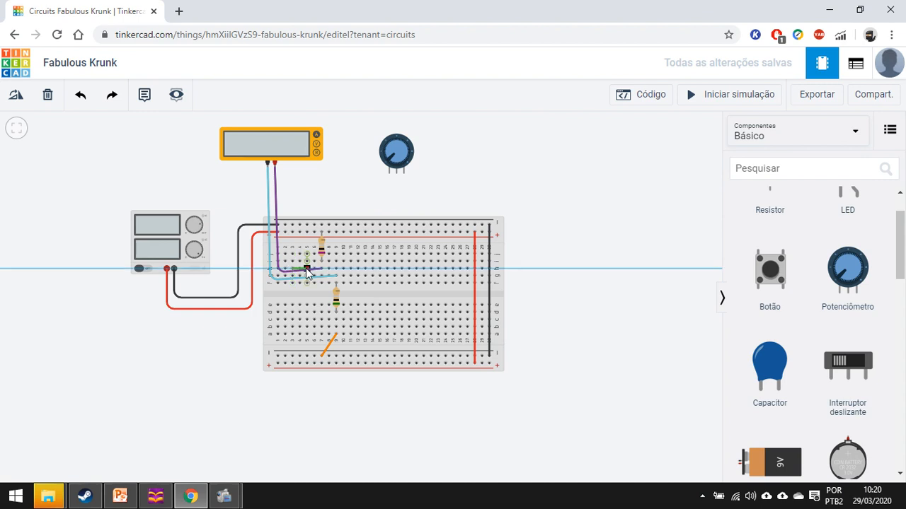
pyautogui.click(307, 269)
pyautogui.click(318, 270)
pyautogui.moveTo(322, 269); pyautogui.dragTo(389, 173)
pyautogui.moveTo(278, 271); pyautogui.dragTo(286, 182)
pyautogui.click(306, 277)
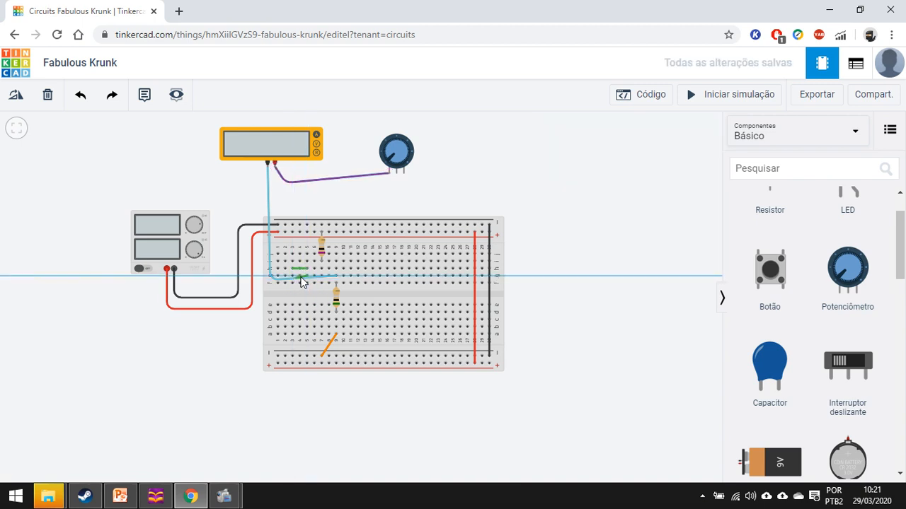
pyautogui.click(79, 95)
pyautogui.click(79, 96)
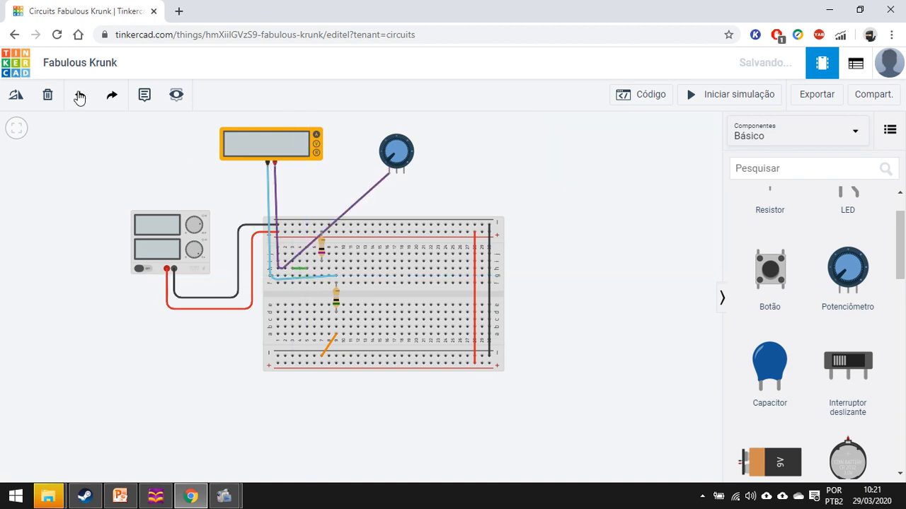
pyautogui.click(111, 96)
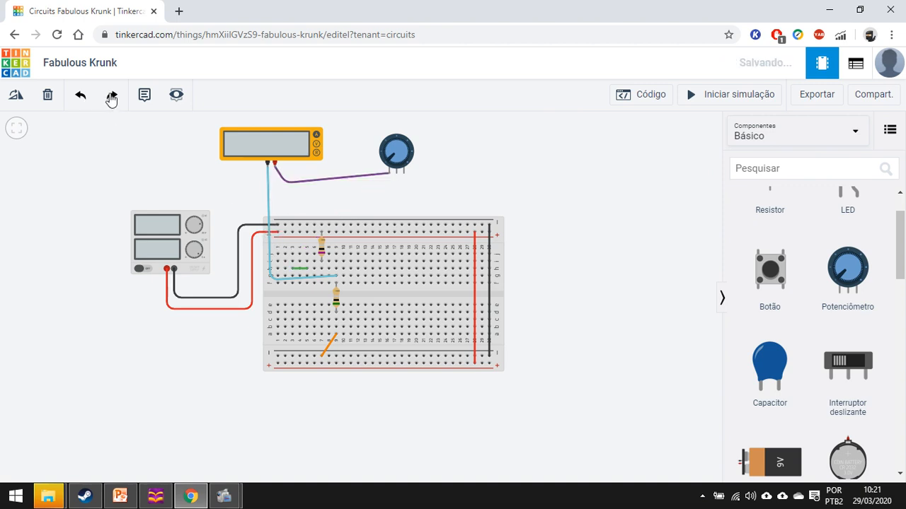
# Step: Reconnect the turquoise multimeter wire to the potentiometer's wiper terminal and raise its bend above the breadboard
pyautogui.click(319, 279)
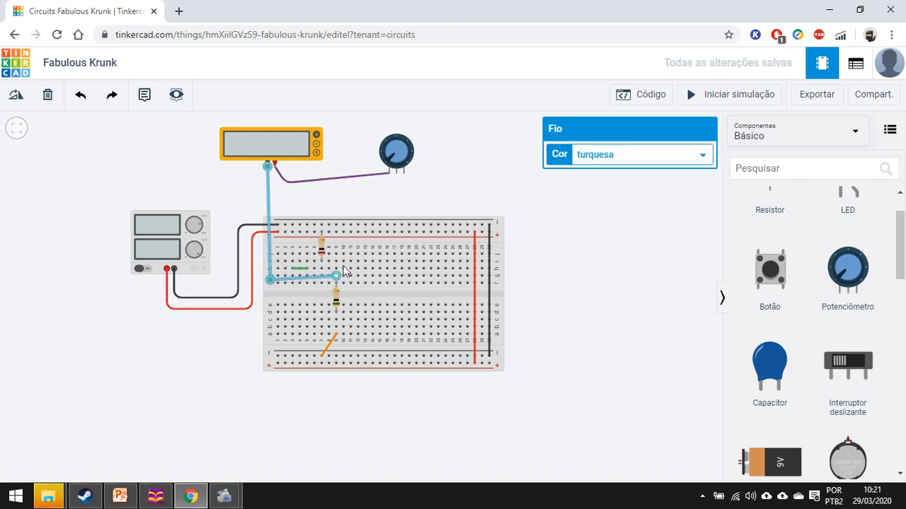
pyautogui.moveTo(336, 276); pyautogui.dragTo(397, 173)
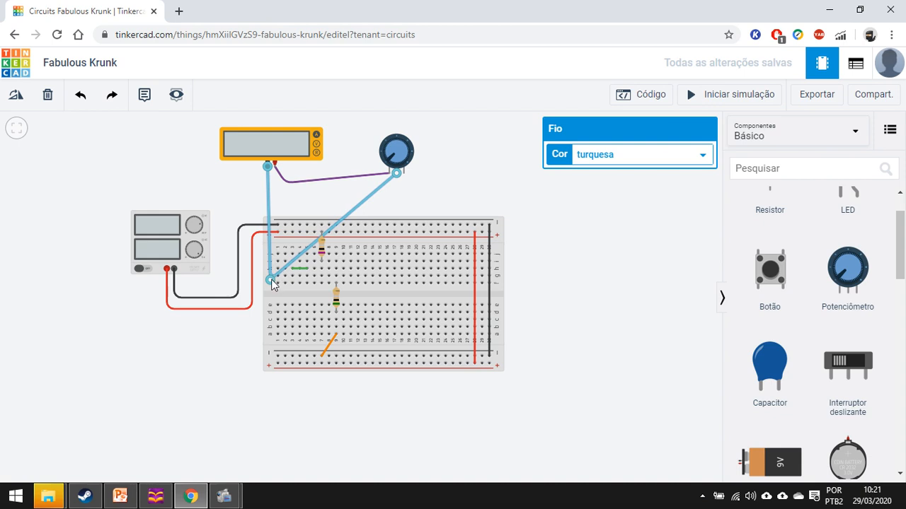
pyautogui.moveTo(272, 283); pyautogui.dragTo(270, 200)
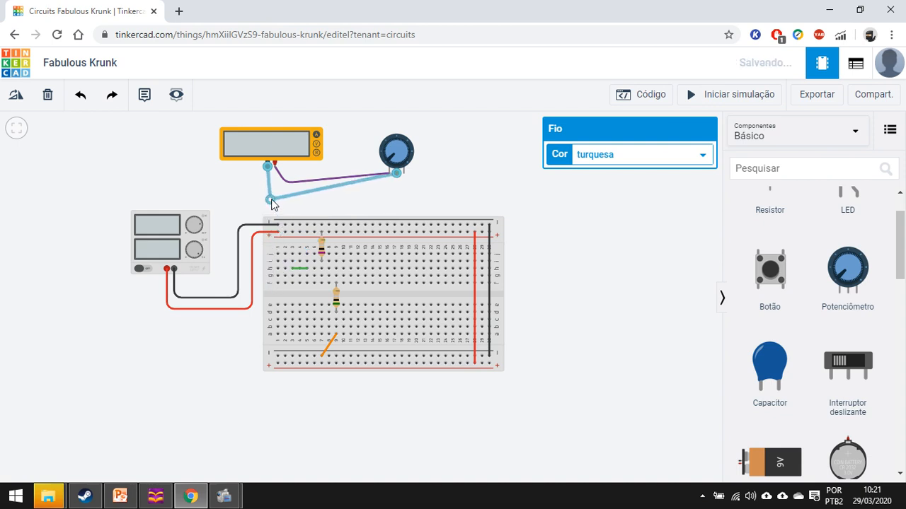
# Step: Start the simulation, set the multimeter to resistance and turn the potentiometer's knob to measure between its left terminal and wiper
pyautogui.click(317, 157)
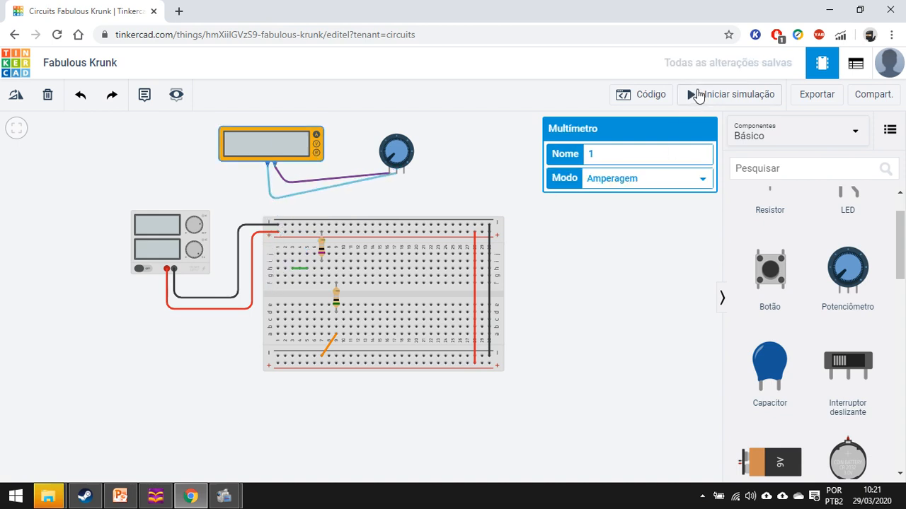
pyautogui.click(697, 94)
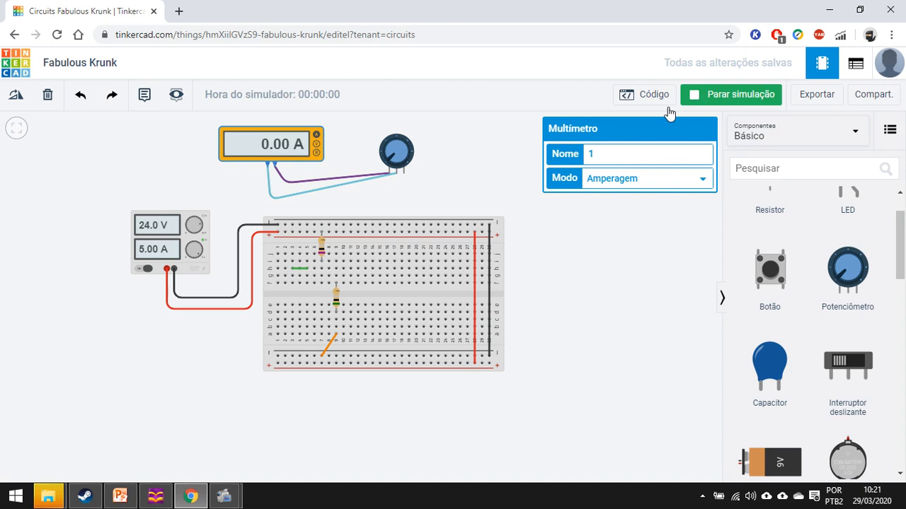
pyautogui.click(317, 154)
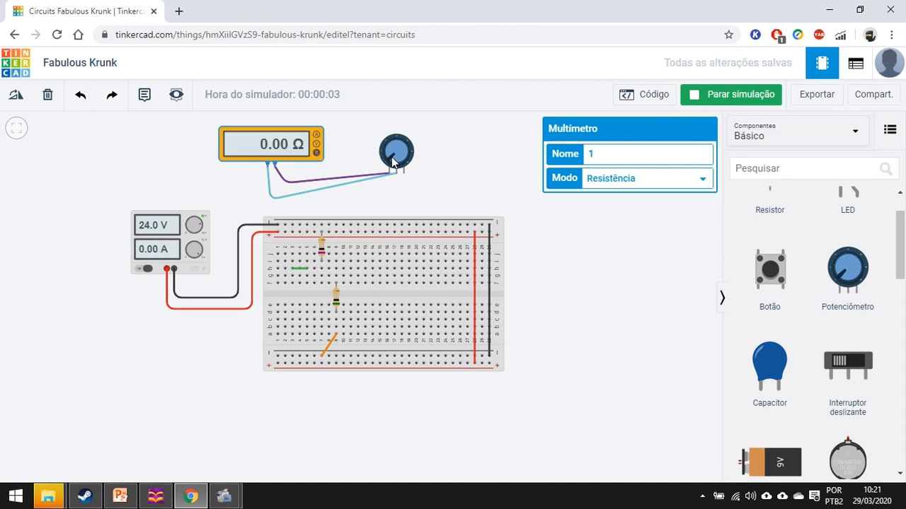
pyautogui.moveTo(393, 161); pyautogui.dragTo(394, 139)
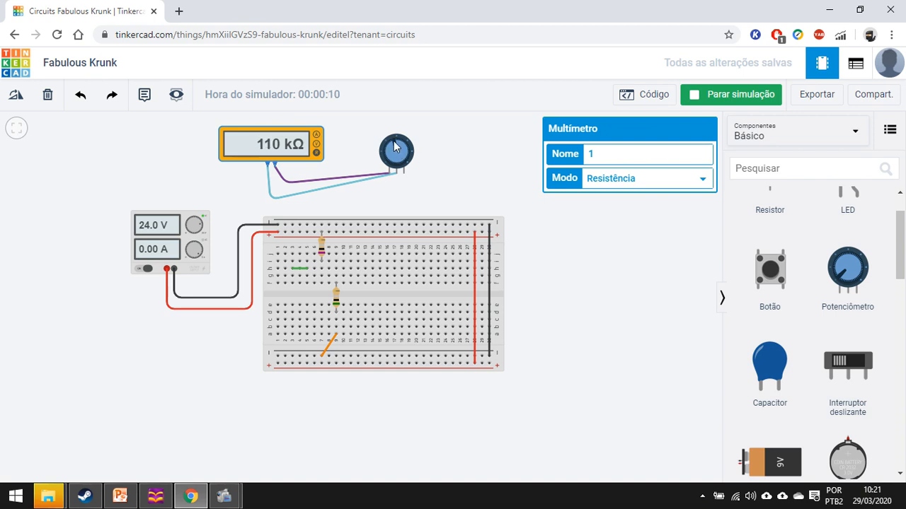
pyautogui.moveTo(395, 147)
pyautogui.mouseDown()
pyautogui.moveTo(386, 147)
pyautogui.moveTo(404, 145)
pyautogui.moveTo(406, 169)
pyautogui.moveTo(391, 152)
pyautogui.moveTo(402, 141)
pyautogui.mouseUp()
# Step: Stop the simulation, reconnect the turquoise wire to the potentiometer's right terminal and move the potentiometer closer to the multimeter
pyautogui.click(349, 182)
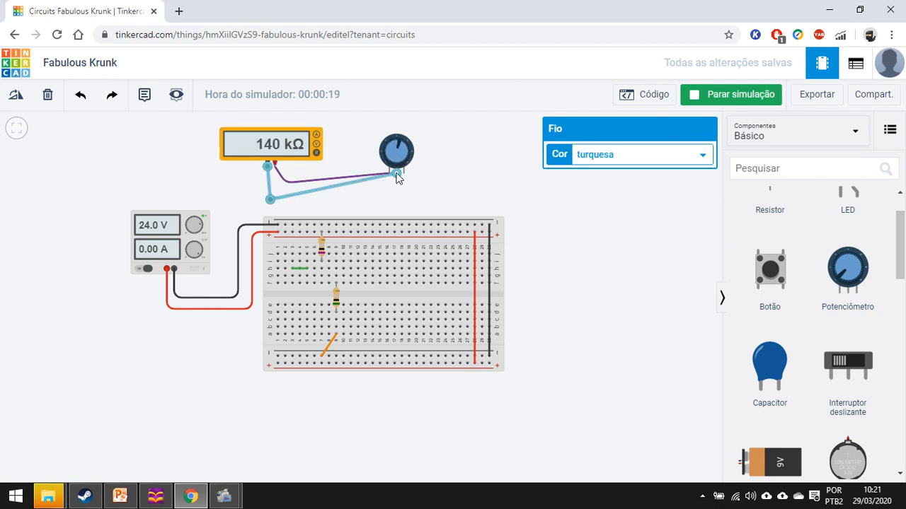
pyautogui.click(742, 95)
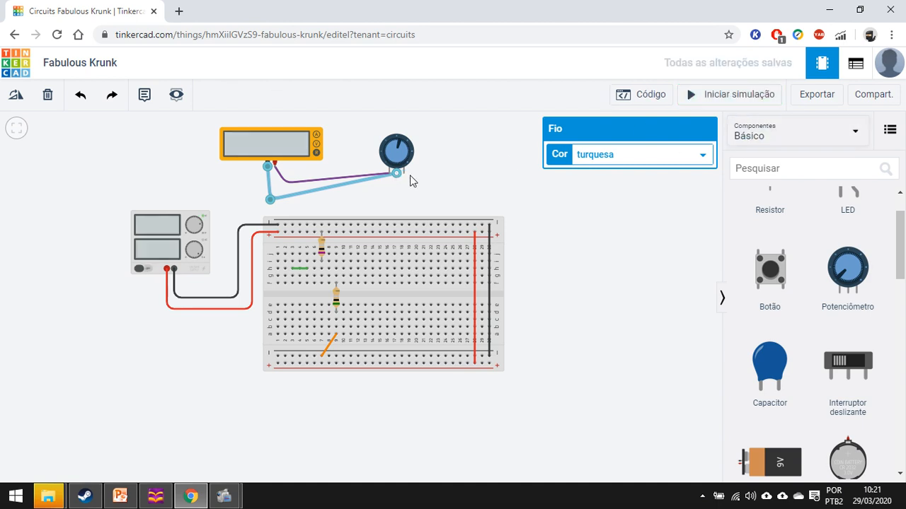
pyautogui.moveTo(398, 173); pyautogui.dragTo(404, 172)
pyautogui.moveTo(399, 161); pyautogui.dragTo(354, 152)
pyautogui.click(486, 160)
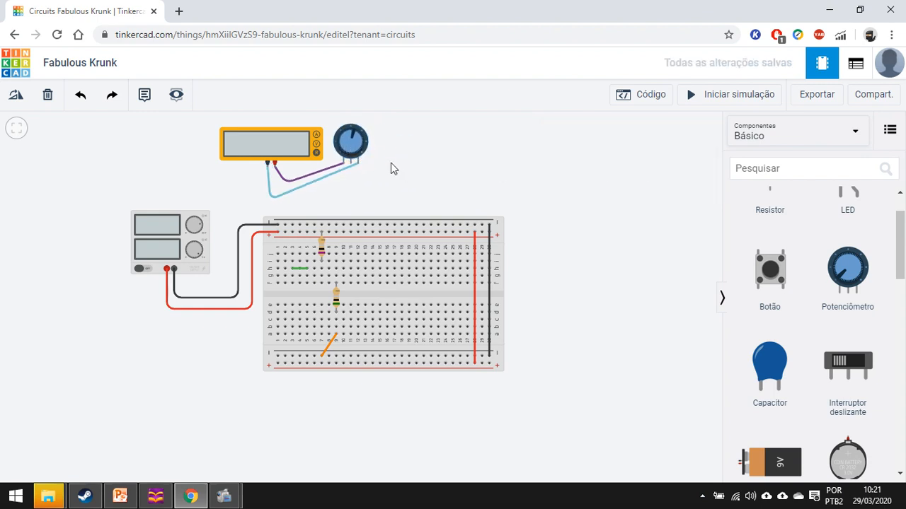
# Step: Simulate the circuit while turning the potentiometer's knob to check the resistance between its outer terminals, and stop the simulation
pyautogui.click(356, 156)
pyautogui.click(707, 98)
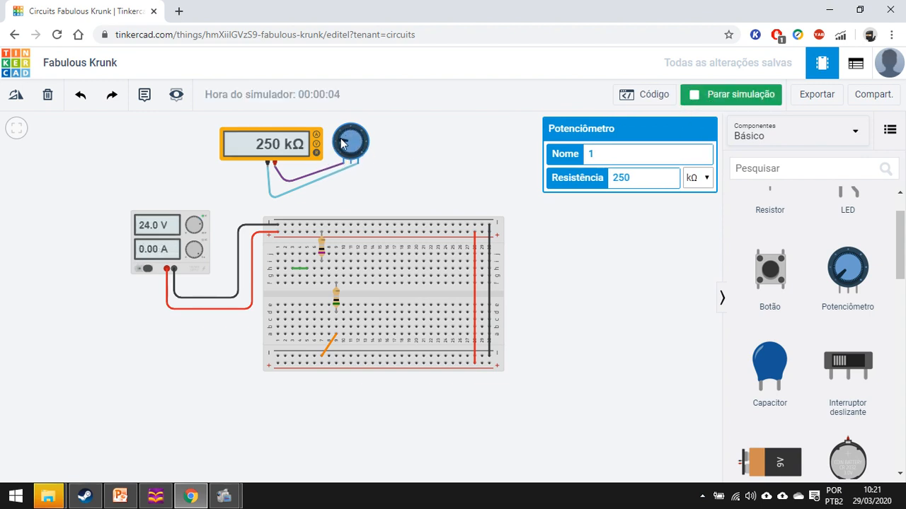
pyautogui.moveTo(346, 145); pyautogui.dragTo(365, 143)
pyautogui.click(738, 103)
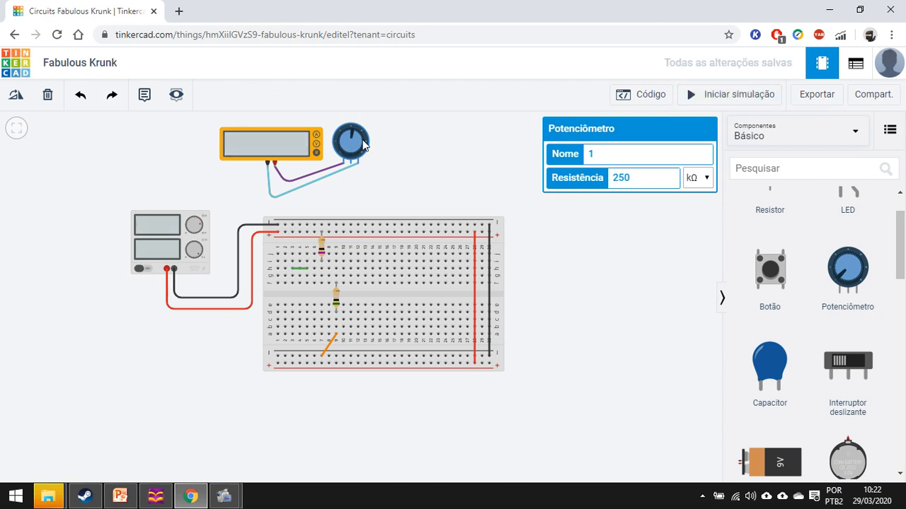
# Step: Move the potentiometer slightly away from the multimeter and delete the purple and turquoise wires between them
pyautogui.moveTo(349, 140); pyautogui.dragTo(364, 155)
pyautogui.click(340, 185)
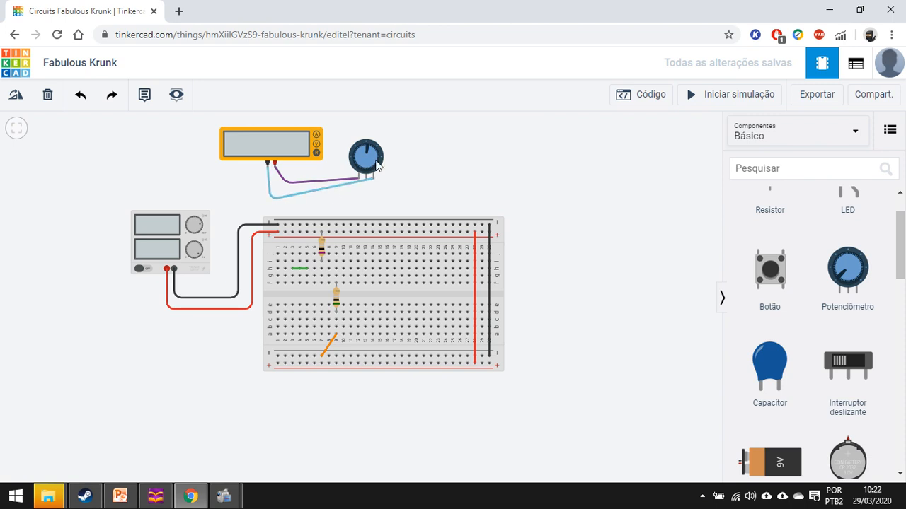
pyautogui.click(331, 187)
pyautogui.press('Delete')
pyautogui.click(333, 187)
pyautogui.press('Delete')
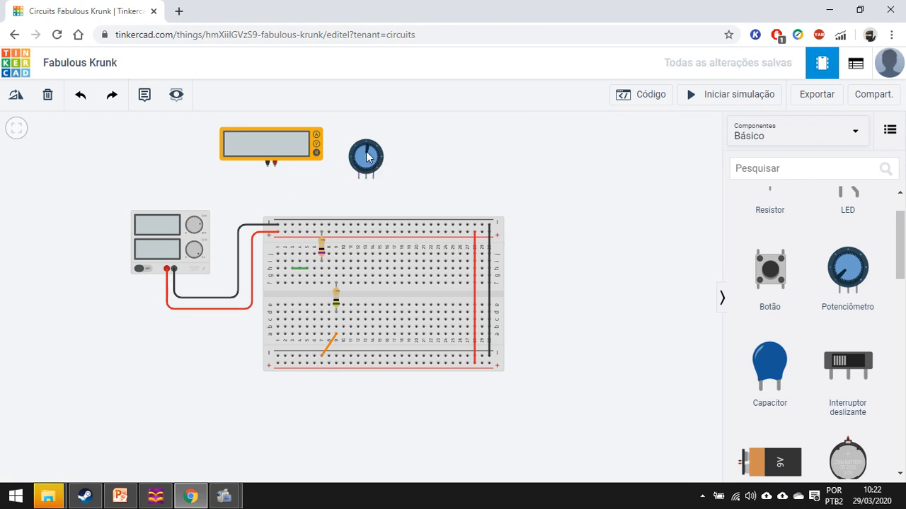
# Step: Replace the 7 Ω resistor and the short green wire with the potentiometer, seating its pins in row j, columns 12 to 14
pyautogui.moveTo(366, 160); pyautogui.dragTo(343, 249)
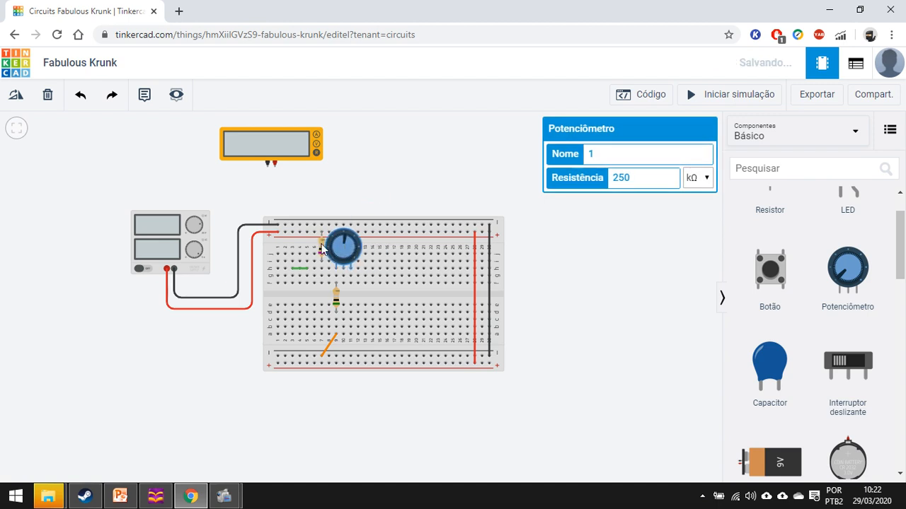
pyautogui.click(324, 248)
pyautogui.click(322, 241)
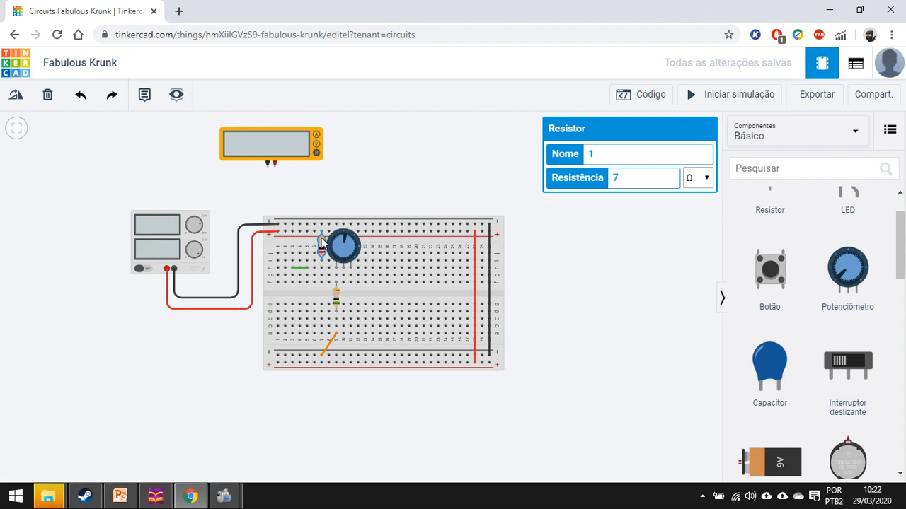
pyautogui.press('Delete')
pyautogui.click(298, 268)
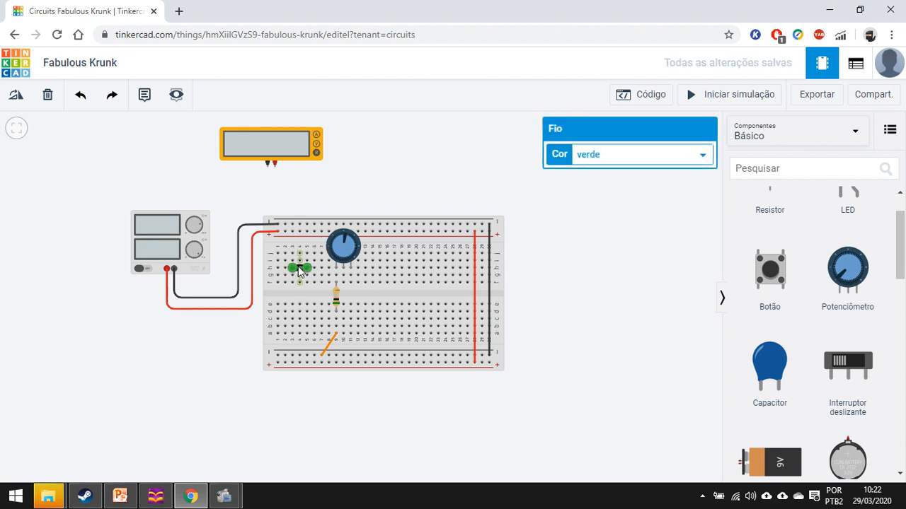
pyautogui.press('Delete')
pyautogui.moveTo(346, 248); pyautogui.dragTo(364, 243)
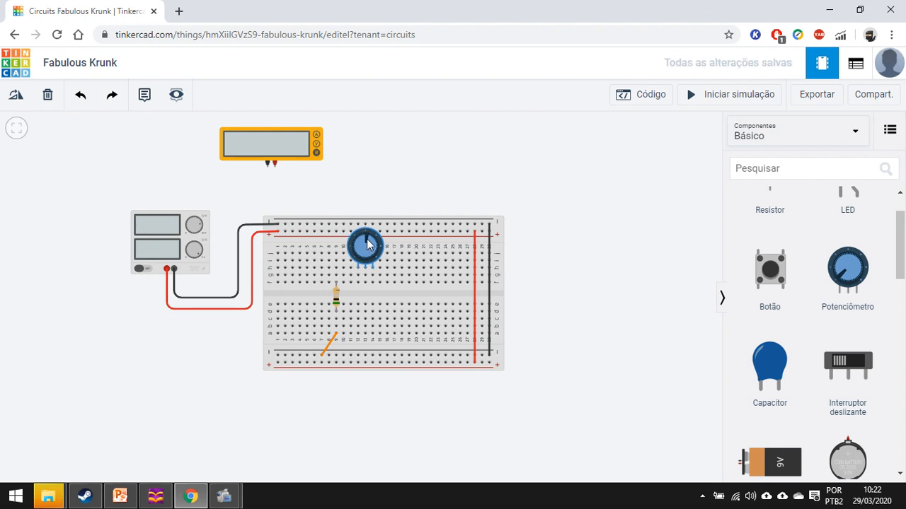
pyautogui.moveTo(368, 251); pyautogui.dragTo(366, 235)
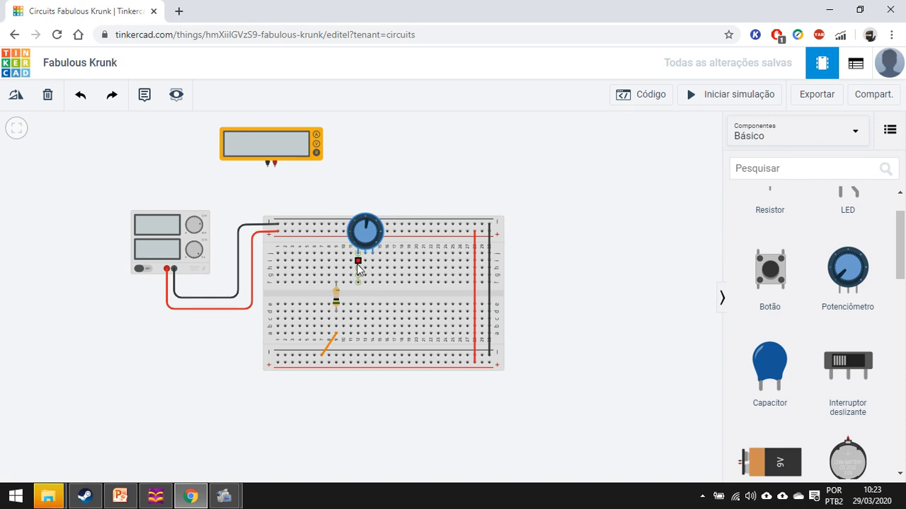
# Step: Wire the upper positive rail at column 8 down to row i and across to the potentiometer's left terminal in column 12
pyautogui.click(329, 233)
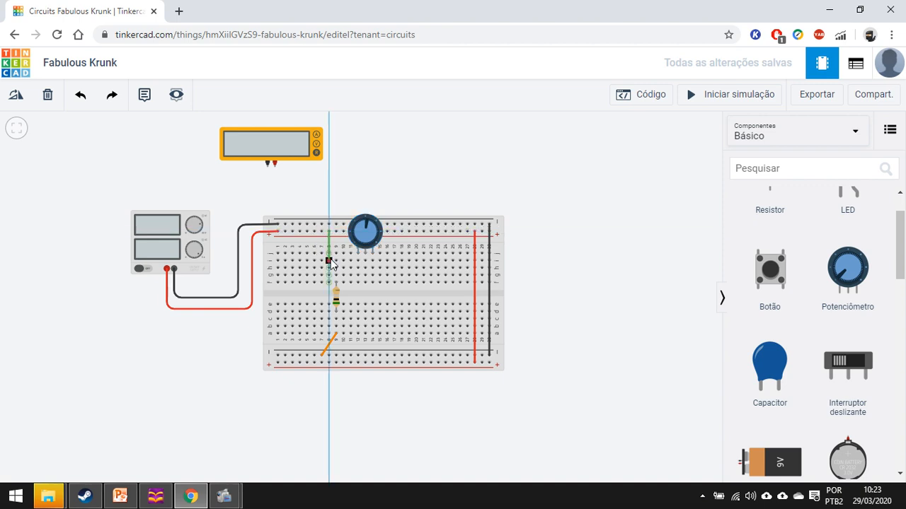
pyautogui.click(328, 262)
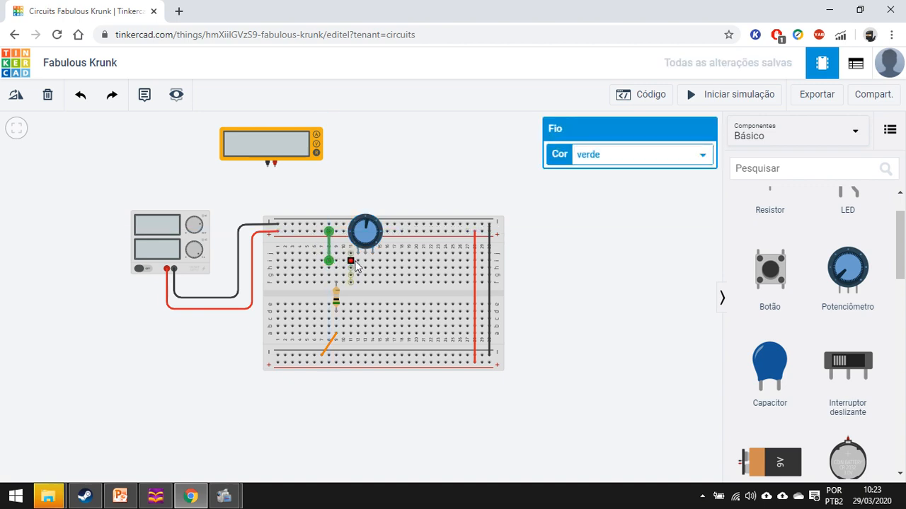
pyautogui.click(357, 260)
pyautogui.click(328, 260)
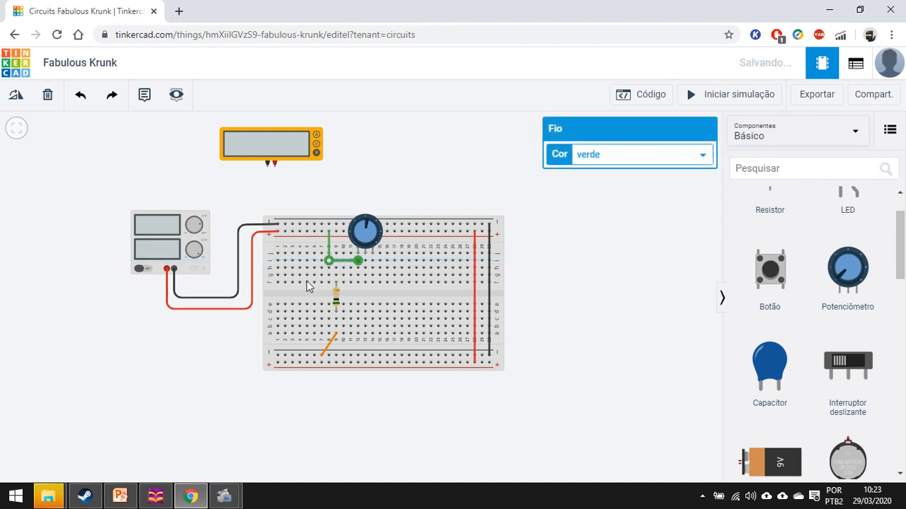
# Step: Colour both new green wires between the positive rail and the potentiometer yellow (amarelo)
pyautogui.click(329, 244)
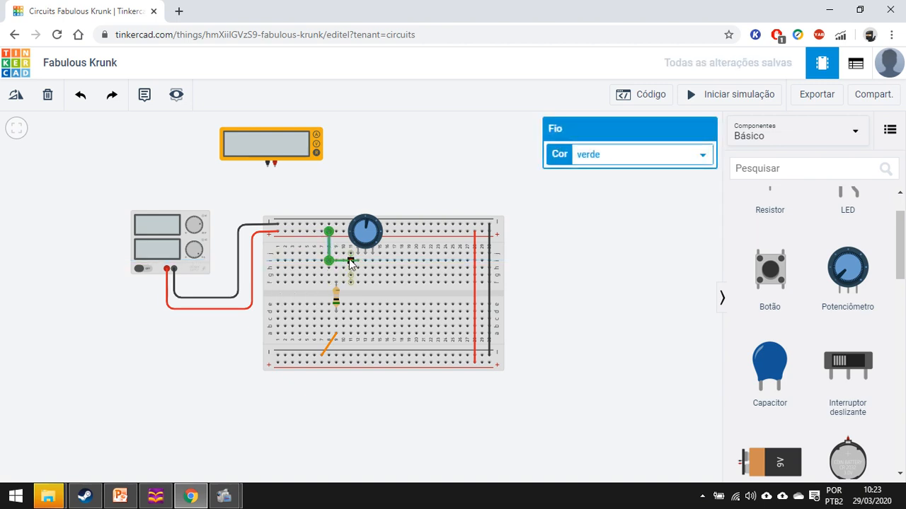
pyautogui.click(350, 260)
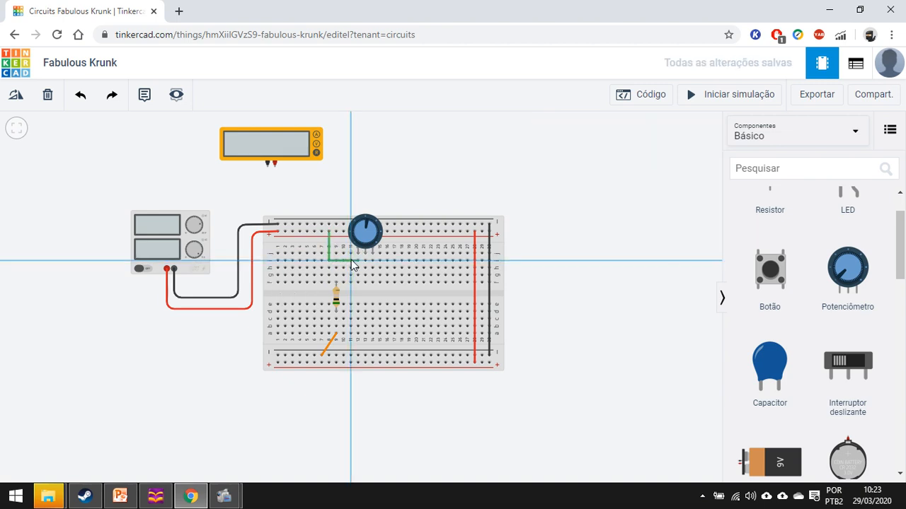
pyautogui.click(352, 260)
pyautogui.click(330, 248)
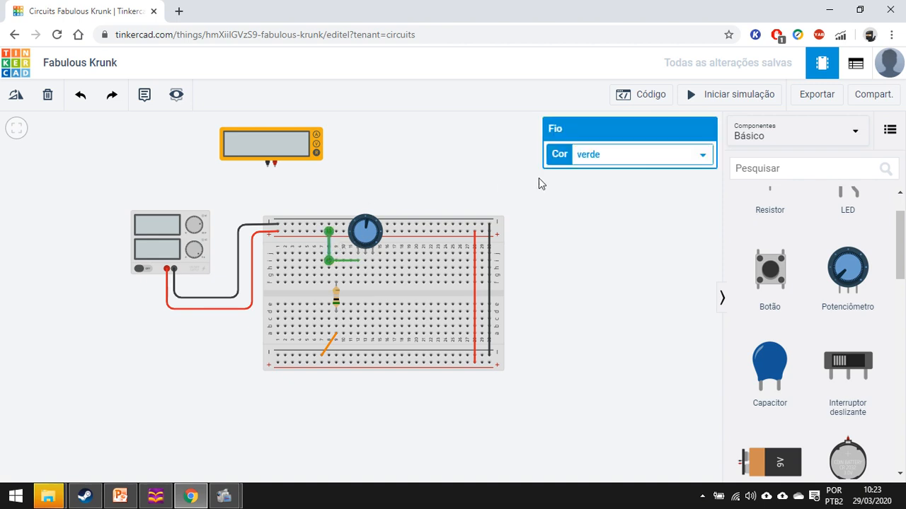
pyautogui.click(620, 156)
pyautogui.click(595, 206)
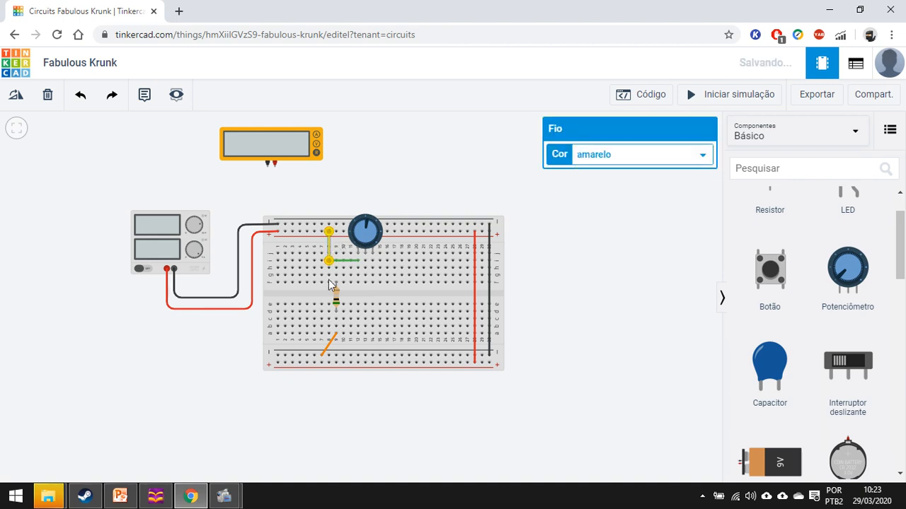
pyautogui.click(344, 261)
pyautogui.click(599, 154)
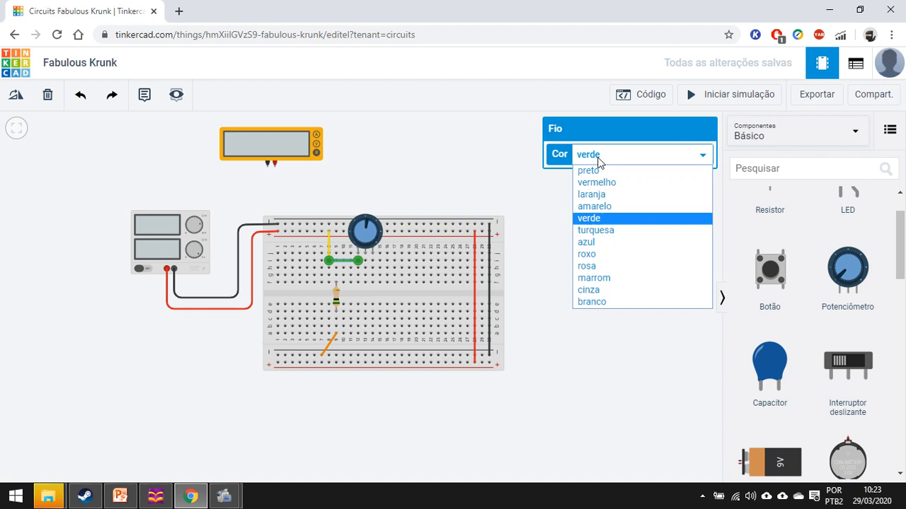
pyautogui.click(598, 205)
pyautogui.click(389, 185)
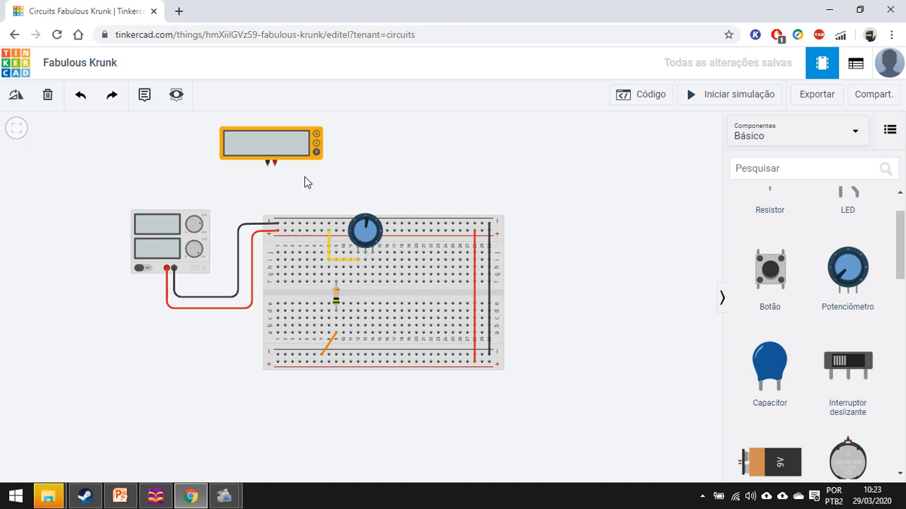
# Step: Move the multimeter above the right half of the breadboard
pyautogui.moveTo(293, 148); pyautogui.dragTo(461, 175)
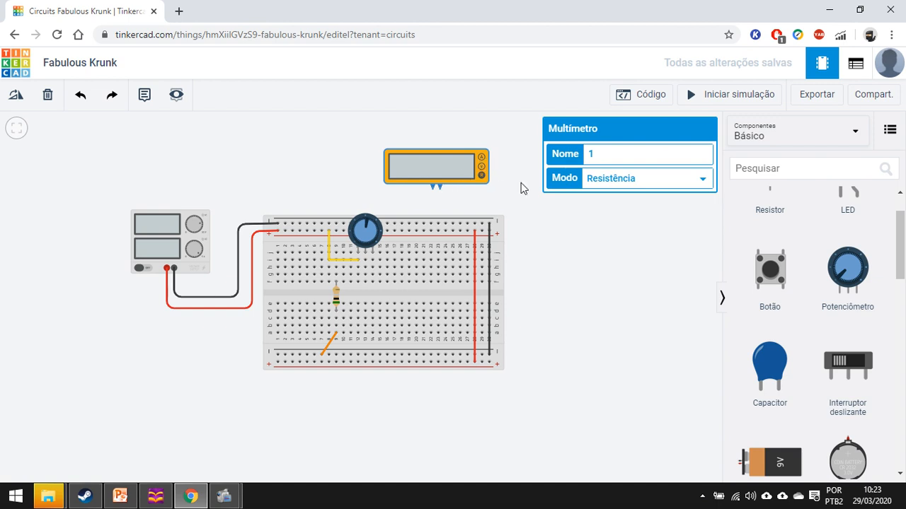
pyautogui.click(433, 190)
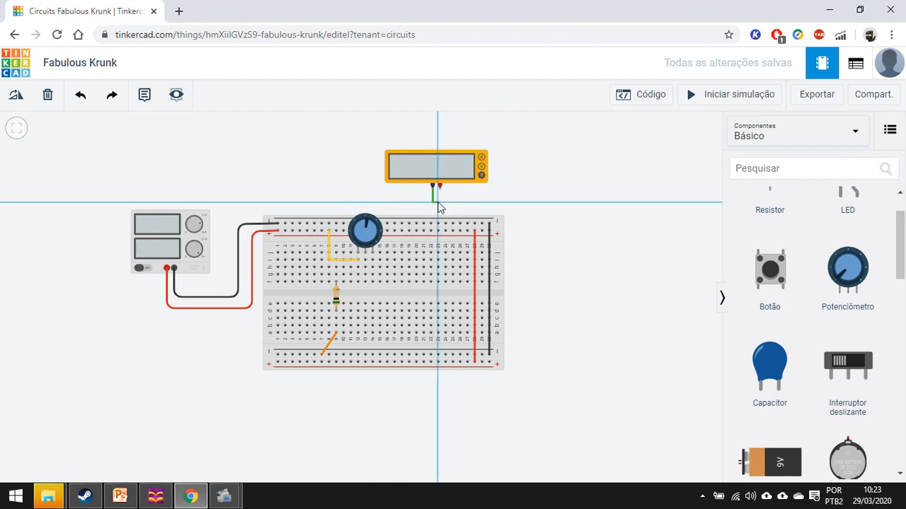
pyautogui.click(436, 203)
pyautogui.click(82, 97)
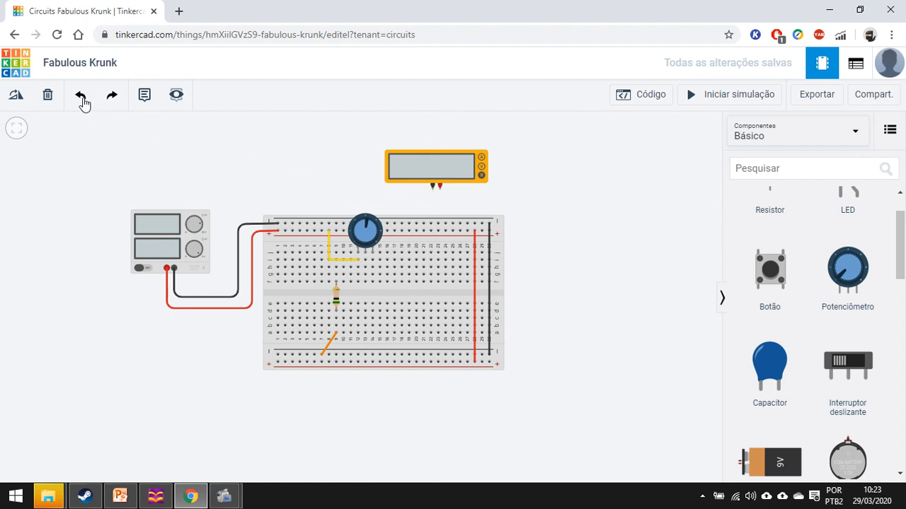
# Step: Connect the multimeter's positive probe to row h, column 13 below the potentiometer's middle terminal with a right-angled purple (roxo) wire
pyautogui.click(440, 190)
pyautogui.click(542, 255)
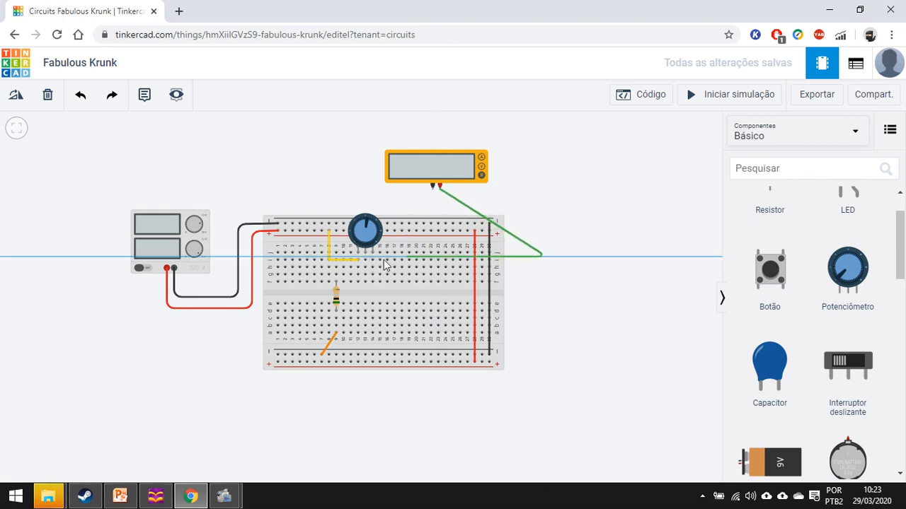
pyautogui.click(365, 268)
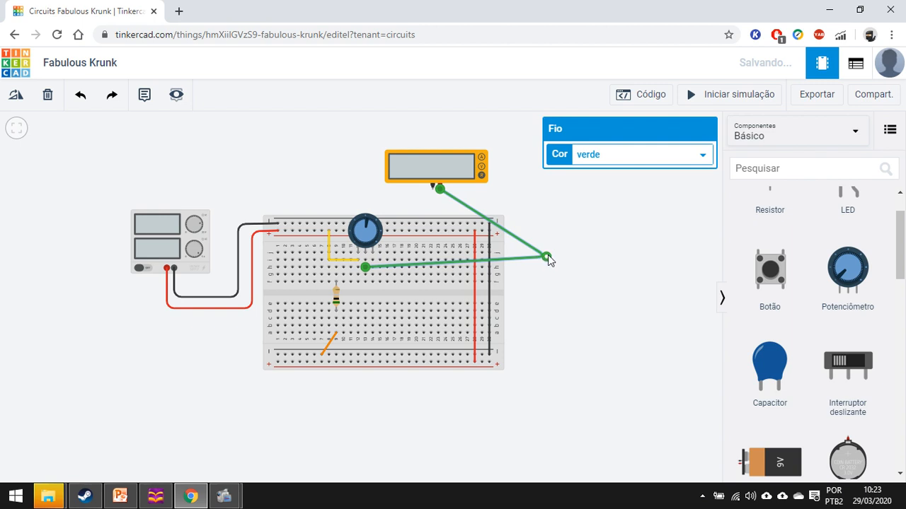
pyautogui.moveTo(544, 256); pyautogui.dragTo(440, 267)
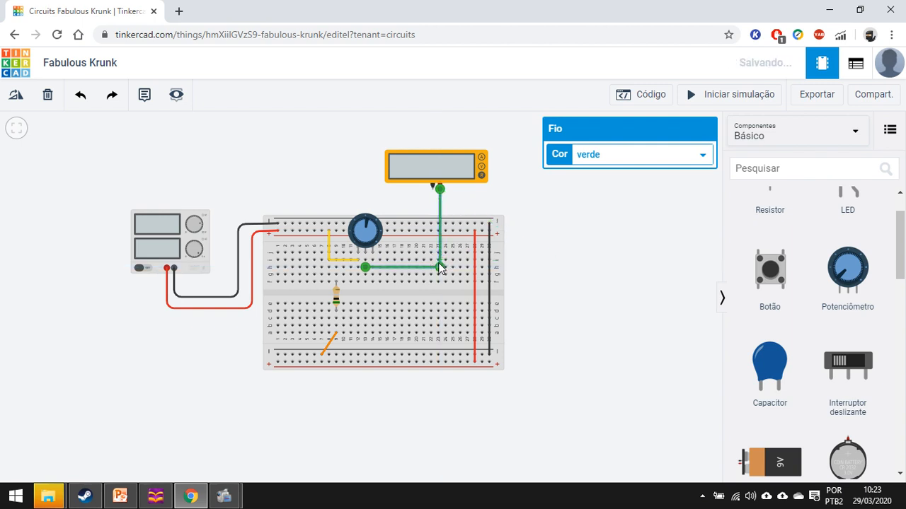
pyautogui.click(610, 157)
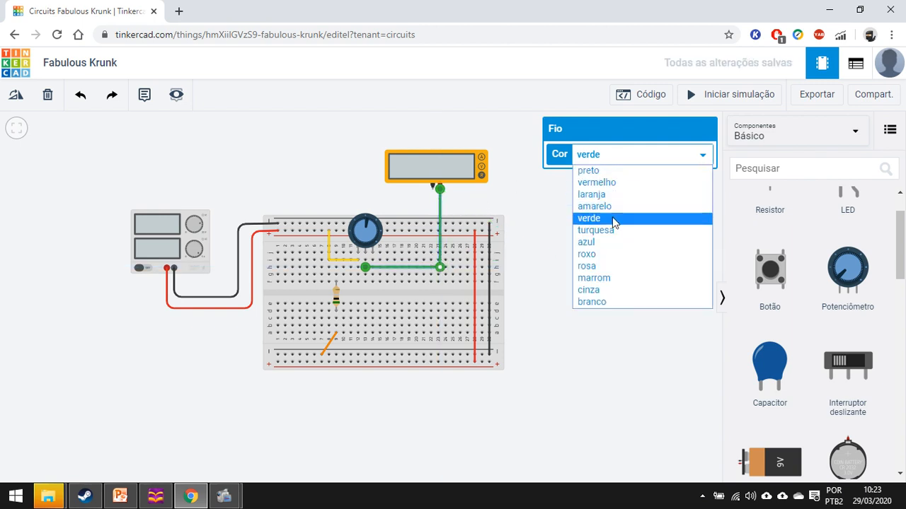
pyautogui.click(602, 255)
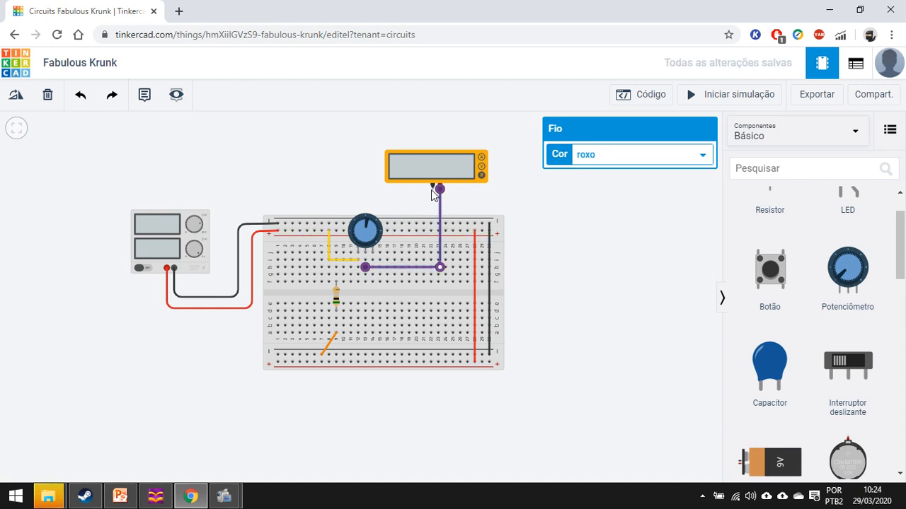
# Step: Connect the multimeter's negative probe straight down to the lower negative rail with a turquoise (turquesa) wire
pyautogui.click(433, 186)
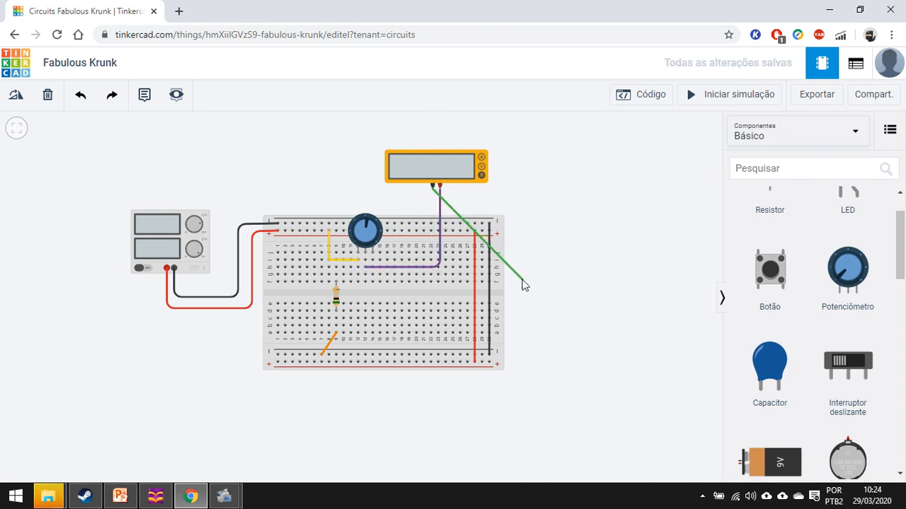
pyautogui.click(430, 355)
pyautogui.click(619, 155)
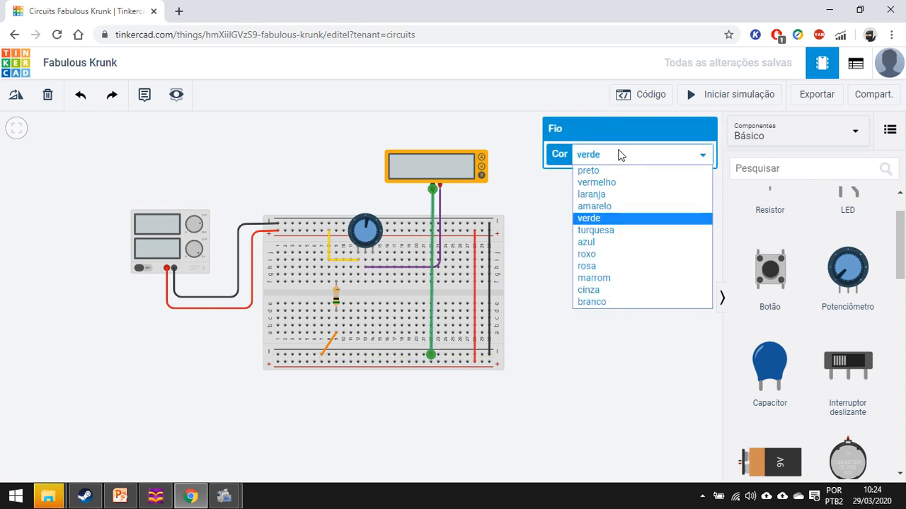
pyautogui.click(611, 233)
pyautogui.click(570, 253)
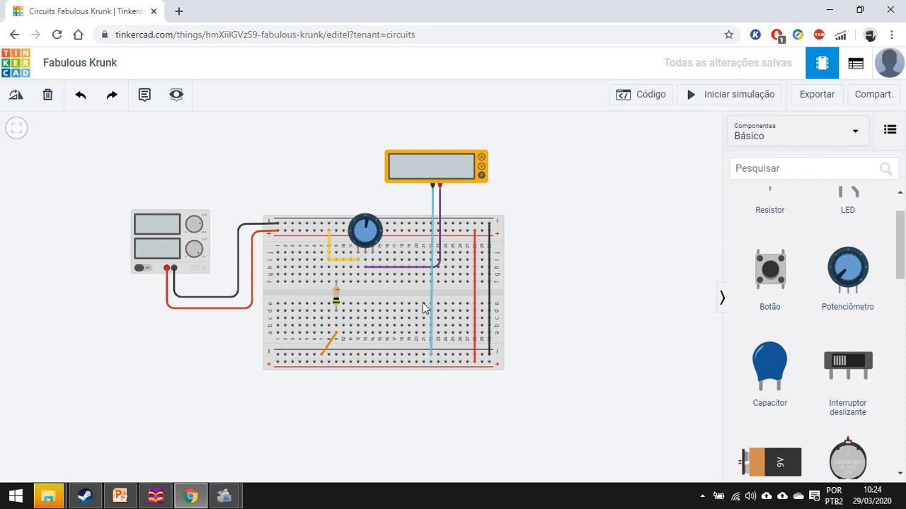
pyautogui.click(431, 356)
# Step: Start the simulation, turn the potentiometer's knob slightly and set the power supply to 9.80 V
pyautogui.click(740, 95)
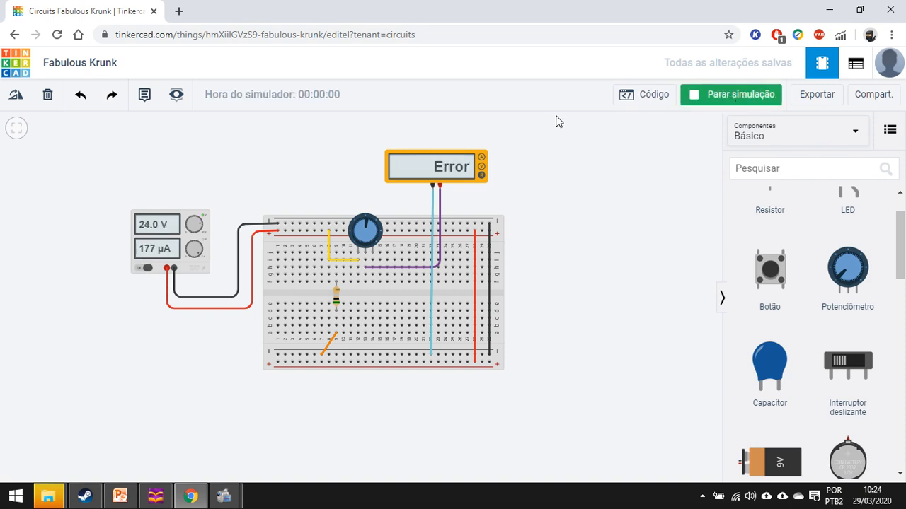
pyautogui.moveTo(366, 221); pyautogui.dragTo(357, 227)
pyautogui.moveTo(204, 228); pyautogui.dragTo(197, 227)
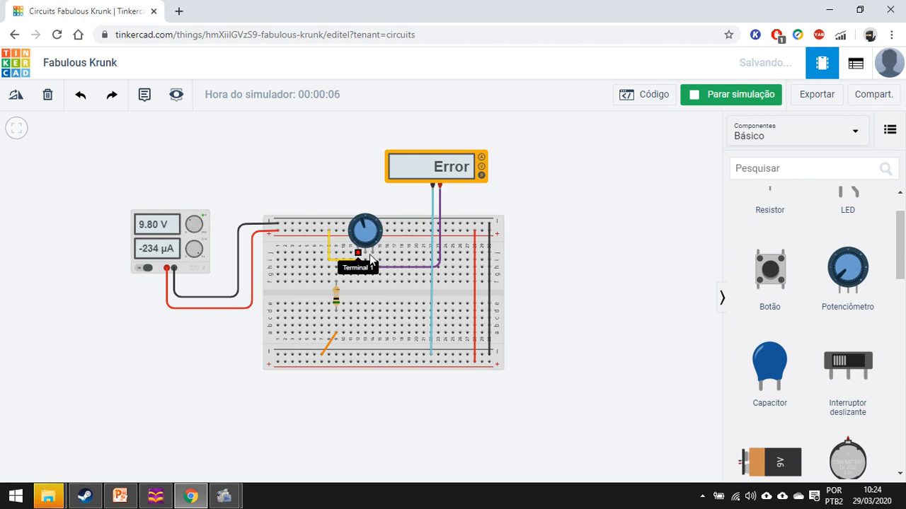
# Step: Set the multimeter to Amperagem mode and turn the potentiometer's knob to check how the current changes
pyautogui.click(481, 158)
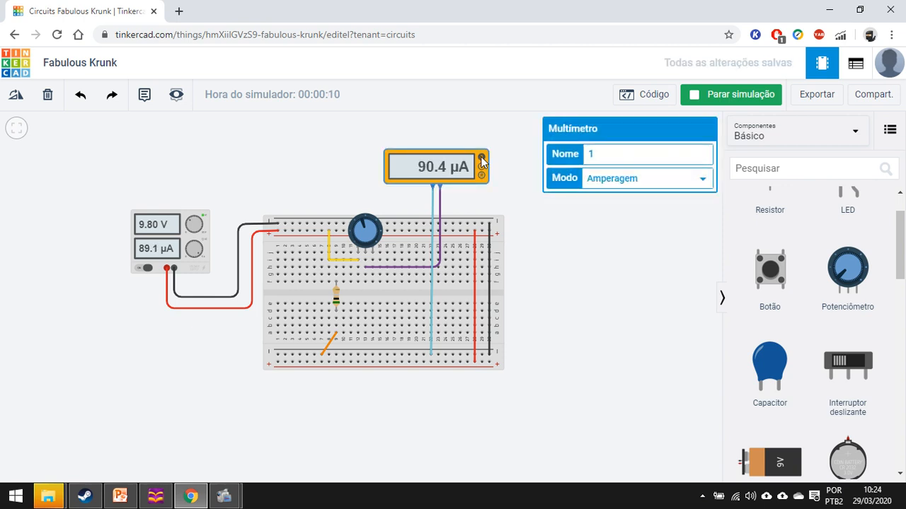
pyautogui.moveTo(365, 226)
pyautogui.mouseDown()
pyautogui.moveTo(375, 230)
pyautogui.moveTo(364, 226)
pyautogui.moveTo(358, 240)
pyautogui.moveTo(376, 252)
pyautogui.moveTo(357, 242)
pyautogui.moveTo(369, 224)
pyautogui.moveTo(372, 245)
pyautogui.moveTo(375, 223)
pyautogui.moveTo(356, 225)
pyautogui.moveTo(352, 241)
pyautogui.moveTo(362, 222)
pyautogui.moveTo(387, 233)
pyautogui.moveTo(365, 221)
pyautogui.moveTo(355, 229)
pyautogui.moveTo(373, 226)
pyautogui.mouseUp()
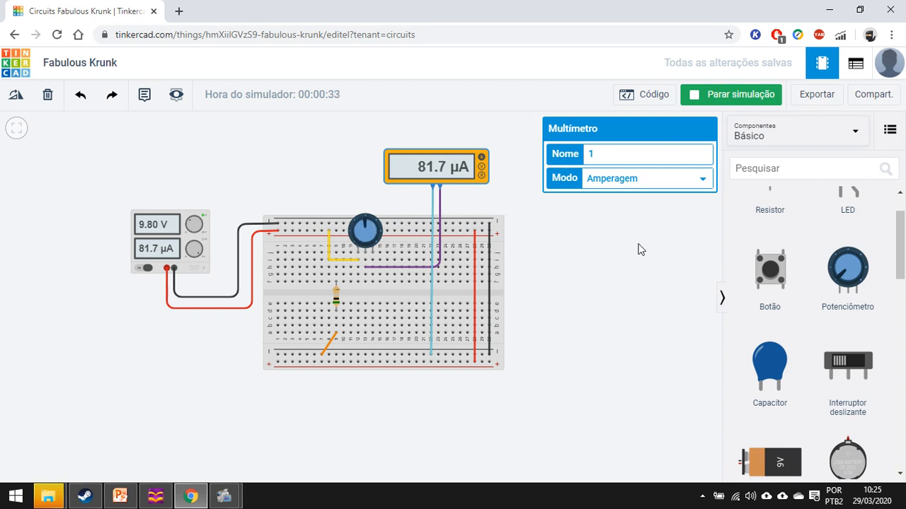
# Step: Stop the simulation and add a red LED from the basic components beside the breadboard's right edge
pyautogui.moveTo(900, 244); pyautogui.dragTo(900, 361)
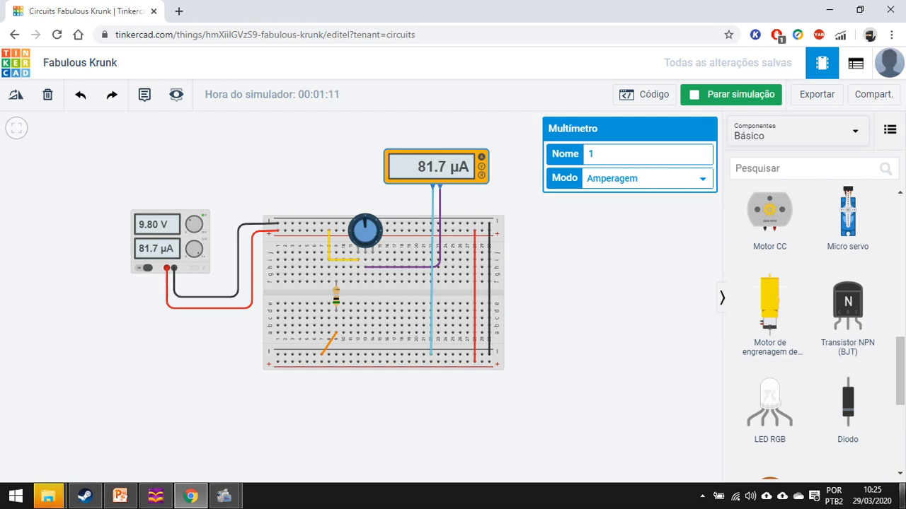
pyautogui.moveTo(900, 371); pyautogui.dragTo(572, 266)
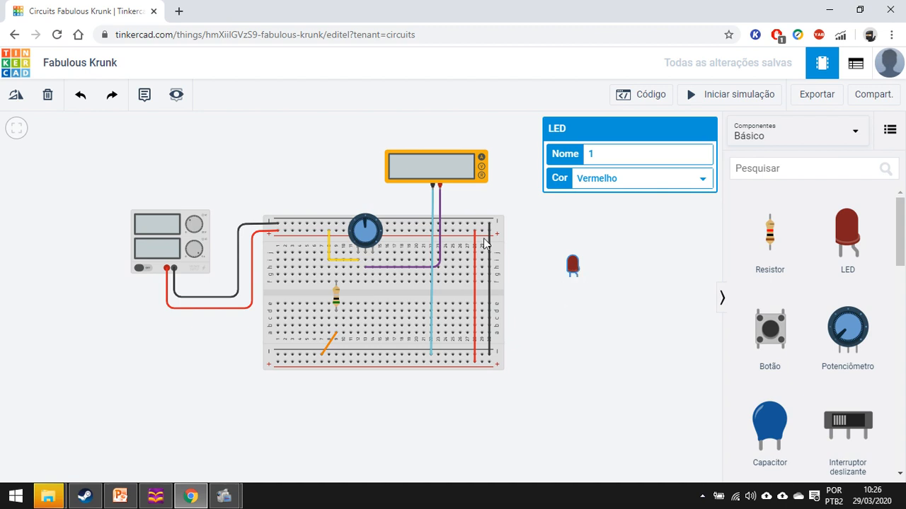
# Step: Rotate the LED until its legs point diagonally upward and place it over the turquoise wire near row a
pyautogui.click(16, 97)
pyautogui.click(17, 97)
pyautogui.click(16, 97)
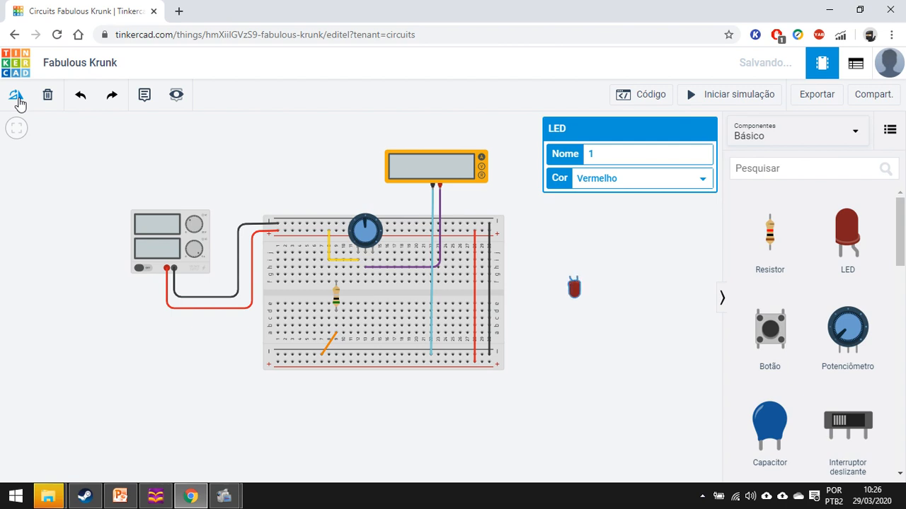
pyautogui.click(17, 97)
pyautogui.click(17, 96)
pyautogui.click(17, 97)
pyautogui.click(17, 97)
pyautogui.click(17, 97)
pyautogui.click(17, 97)
pyautogui.click(17, 97)
pyautogui.click(17, 97)
pyautogui.click(17, 97)
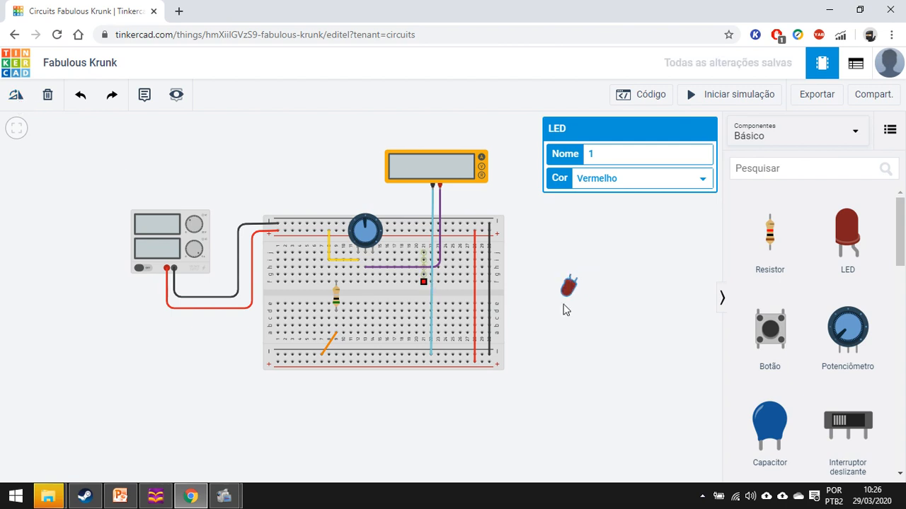
pyautogui.moveTo(570, 287); pyautogui.dragTo(425, 340)
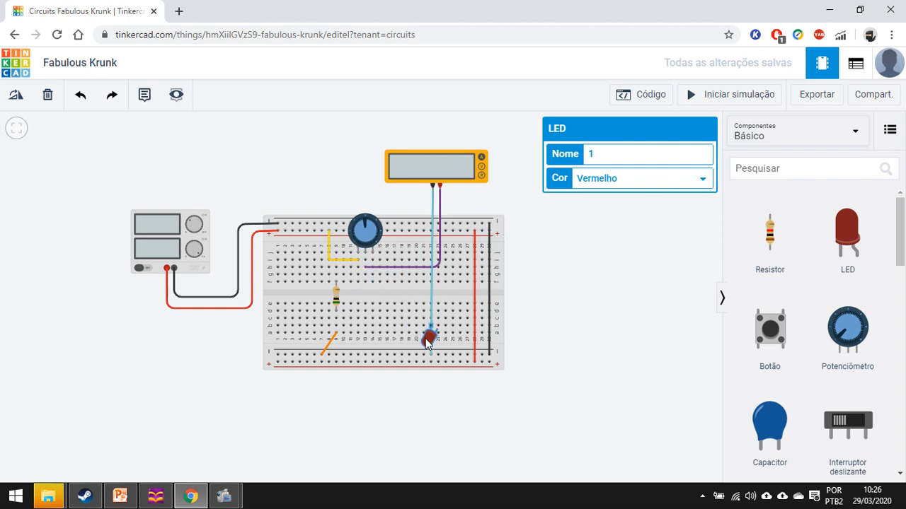
pyautogui.click(431, 311)
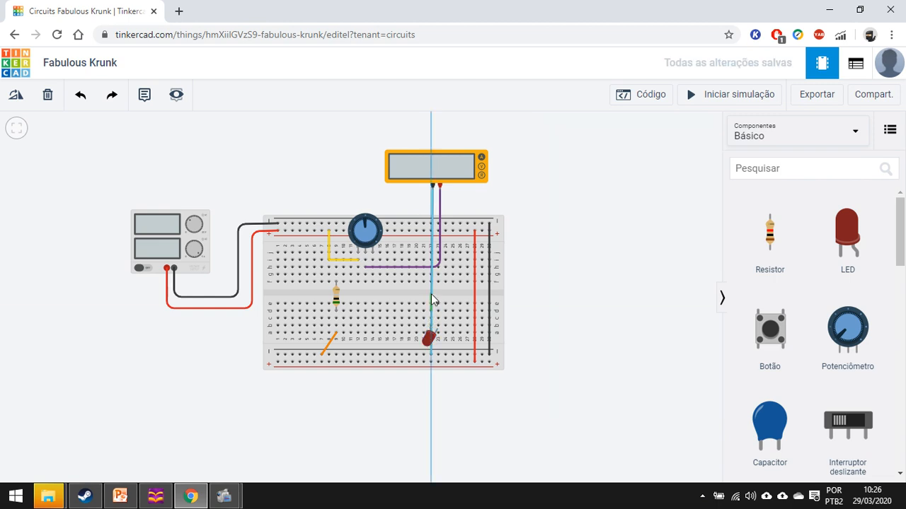
pyautogui.click(434, 293)
pyautogui.click(81, 100)
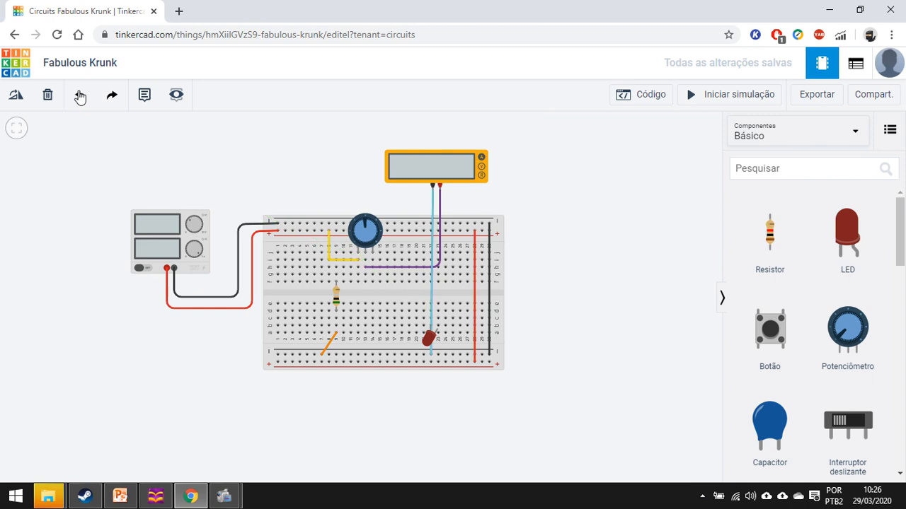
# Step: Move the turquoise wire's lower end from the negative rail to row e, column 22
pyautogui.click(433, 212)
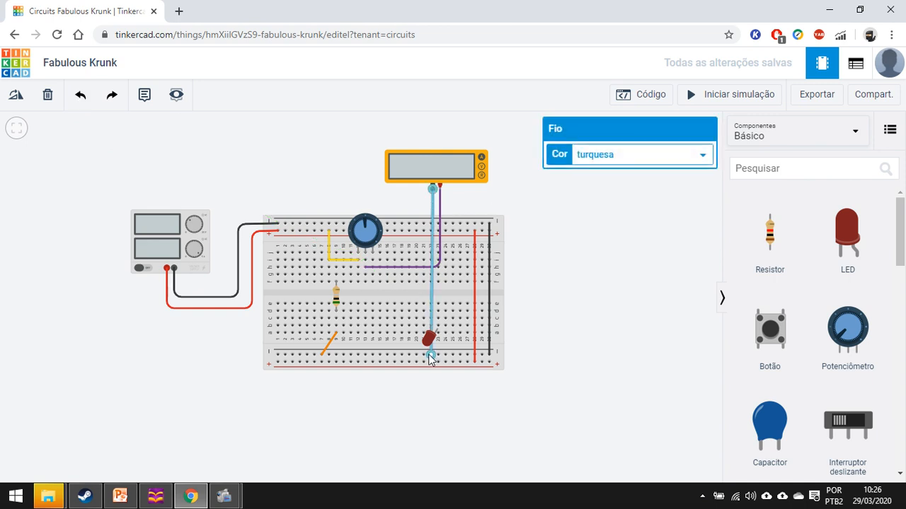
pyautogui.moveTo(431, 353); pyautogui.dragTo(431, 305)
pyautogui.click(612, 253)
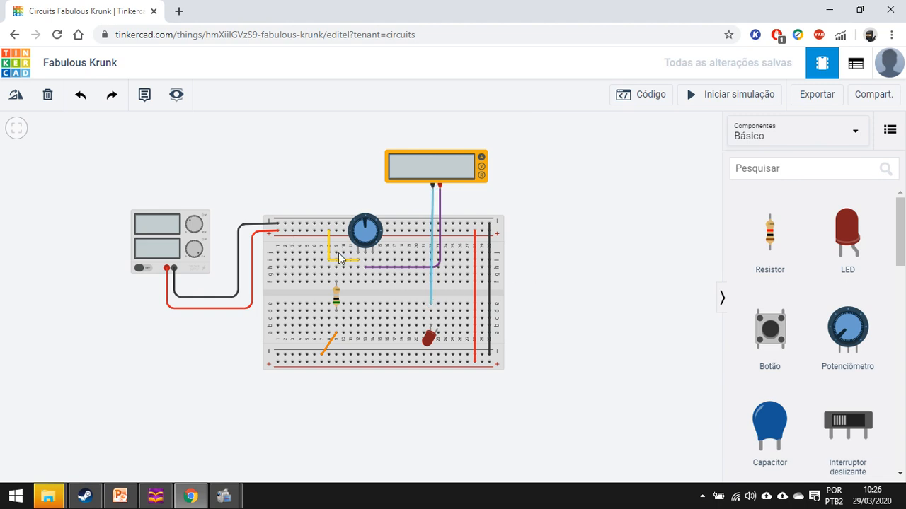
# Step: Move the LED off the breadboard to its right and rotate it until its legs point straight up
pyautogui.click(430, 337)
pyautogui.moveTo(430, 338); pyautogui.dragTo(551, 318)
pyautogui.click(26, 96)
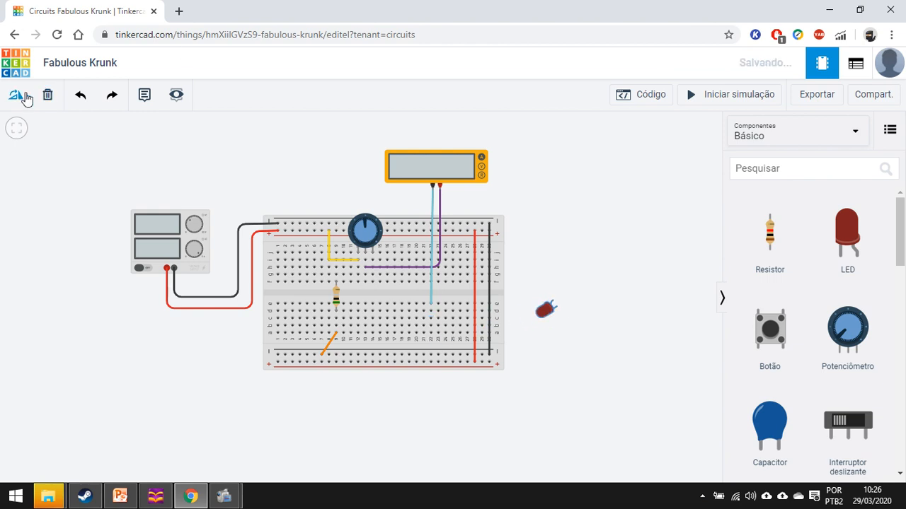
pyautogui.tripleClick(26, 97)
pyautogui.doubleClick(25, 96)
pyautogui.doubleClick(26, 96)
pyautogui.tripleClick(25, 96)
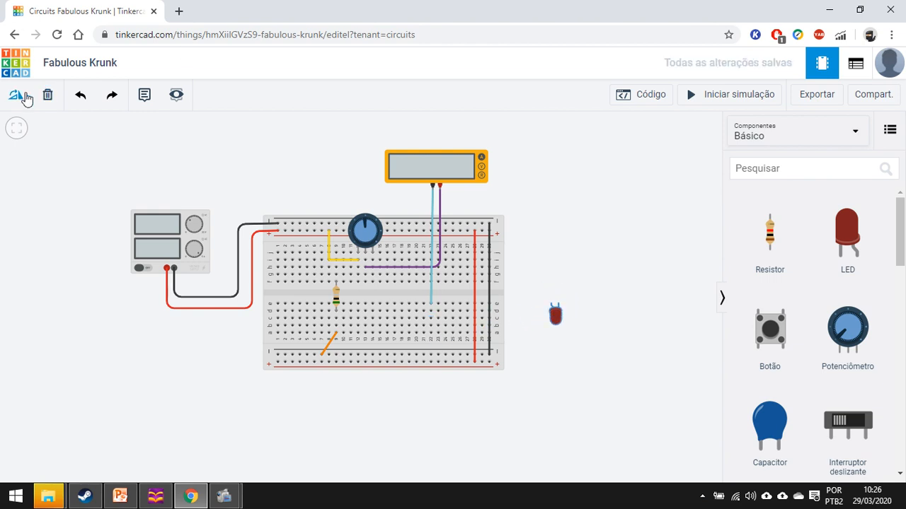
# Step: Place the LED at columns 22 and 23 below the turquoise wire and connect row a, column 23 to the lower negative rail with a brown wire
pyautogui.moveTo(559, 321); pyautogui.dragTo(439, 327)
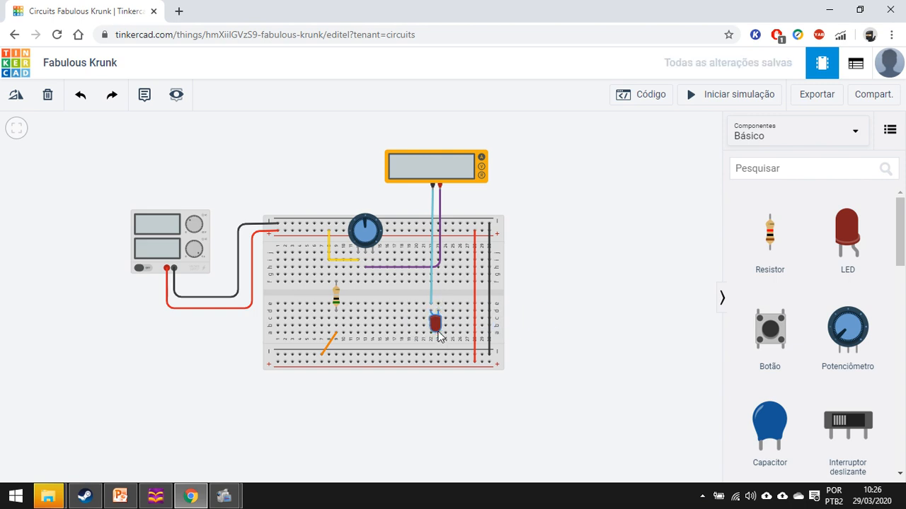
pyautogui.click(438, 333)
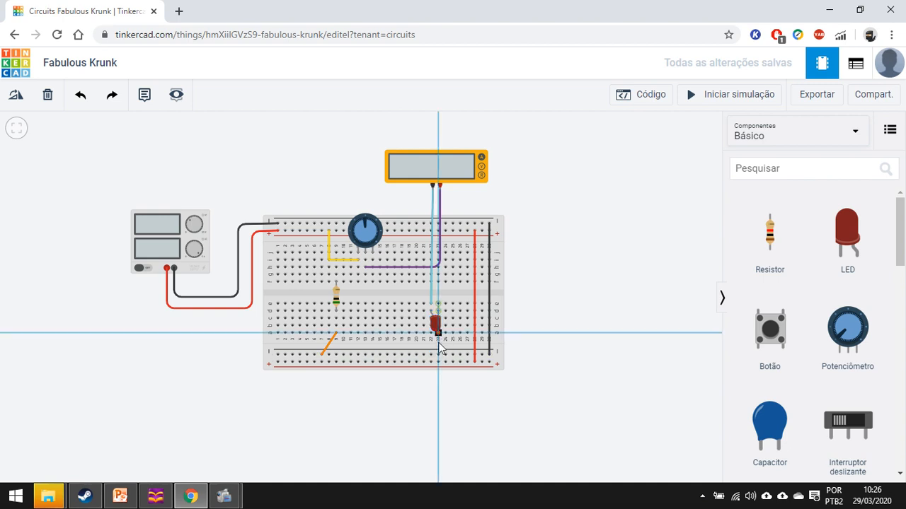
pyautogui.click(438, 354)
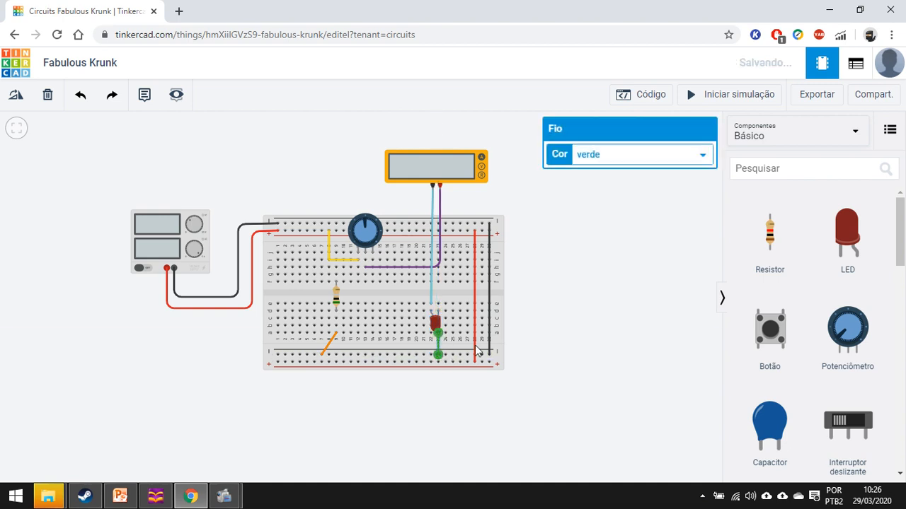
pyautogui.click(668, 160)
pyautogui.click(632, 274)
pyautogui.click(588, 230)
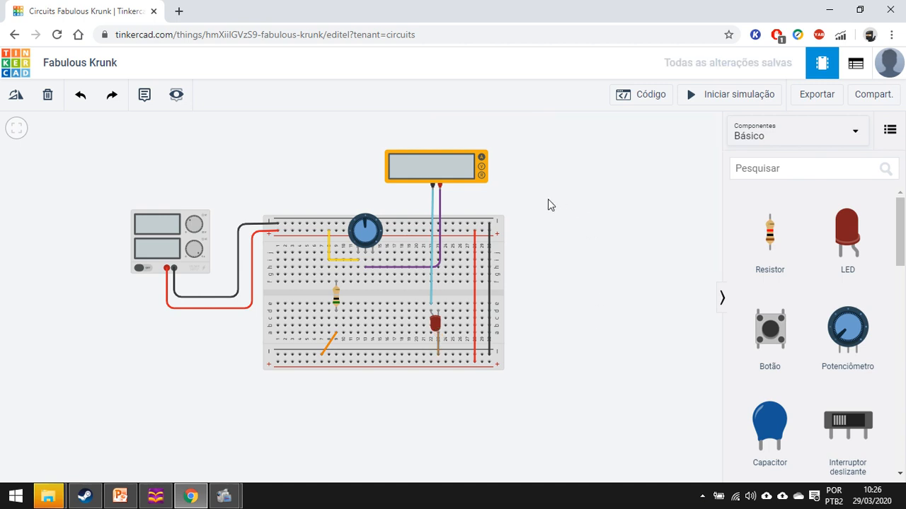
# Step: Delete the yellow wire between the upper positive rail and the potentiometer's left leg
pyautogui.click(339, 265)
pyautogui.press('Delete')
pyautogui.click(331, 255)
pyautogui.press('Delete')
# Step: Simulate the circuit, raise the power supply to 14.2 V and turn the potentiometer to test the LED, then stop the simulation
pyautogui.click(704, 96)
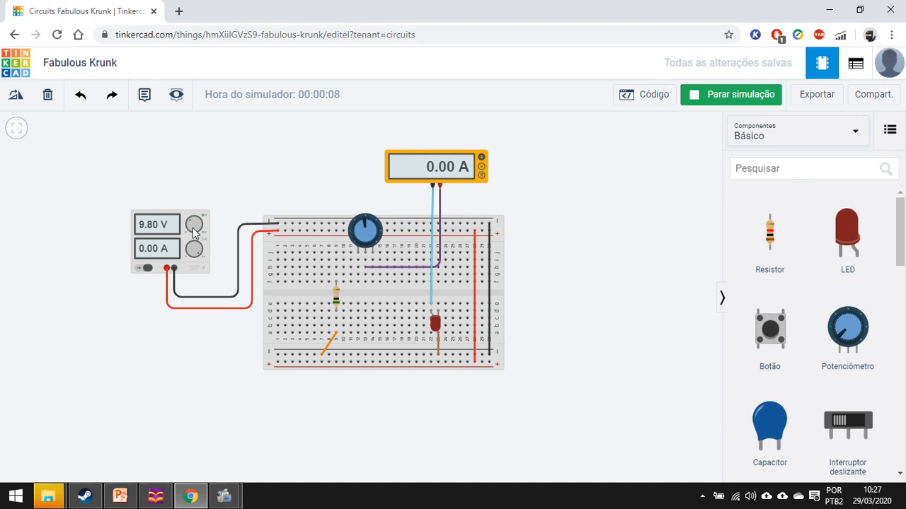
pyautogui.moveTo(196, 223)
pyautogui.mouseDown()
pyautogui.moveTo(204, 242)
pyautogui.moveTo(198, 228)
pyautogui.mouseUp()
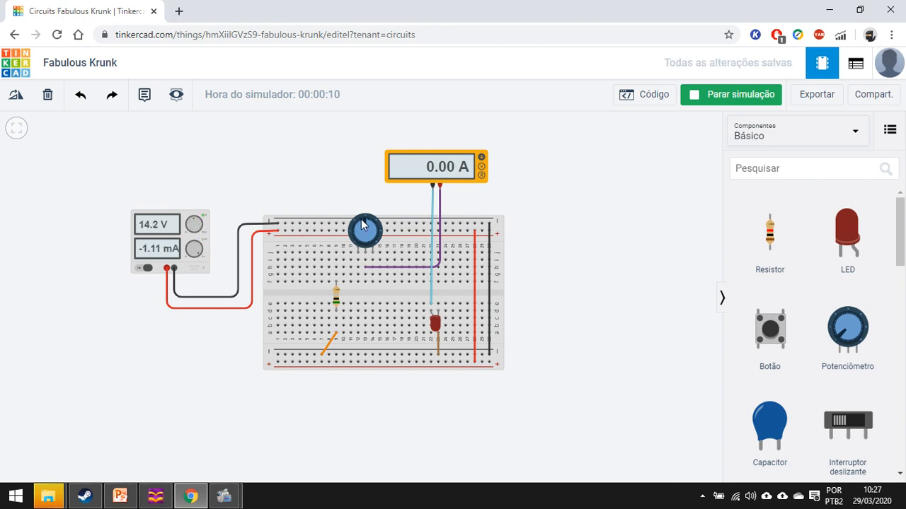
pyautogui.moveTo(352, 228)
pyautogui.mouseDown()
pyautogui.moveTo(354, 244)
pyautogui.moveTo(365, 220)
pyautogui.mouseUp()
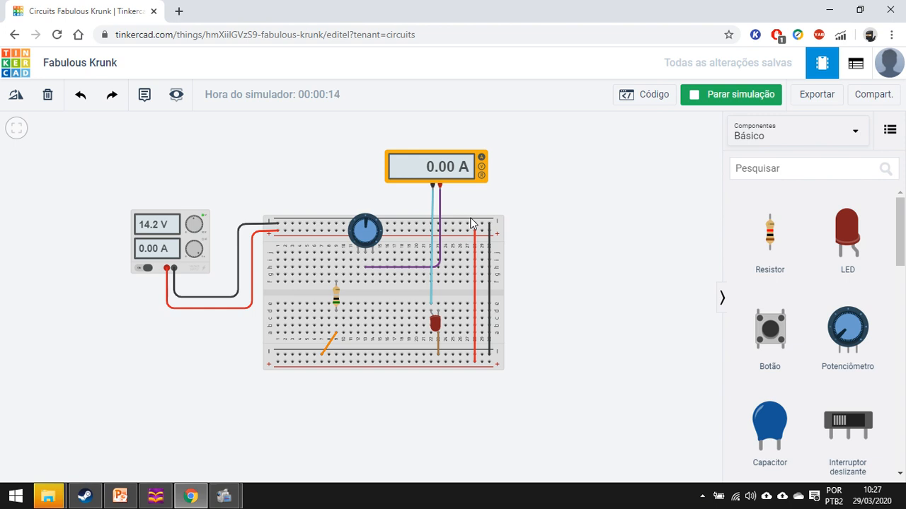
pyautogui.click(436, 324)
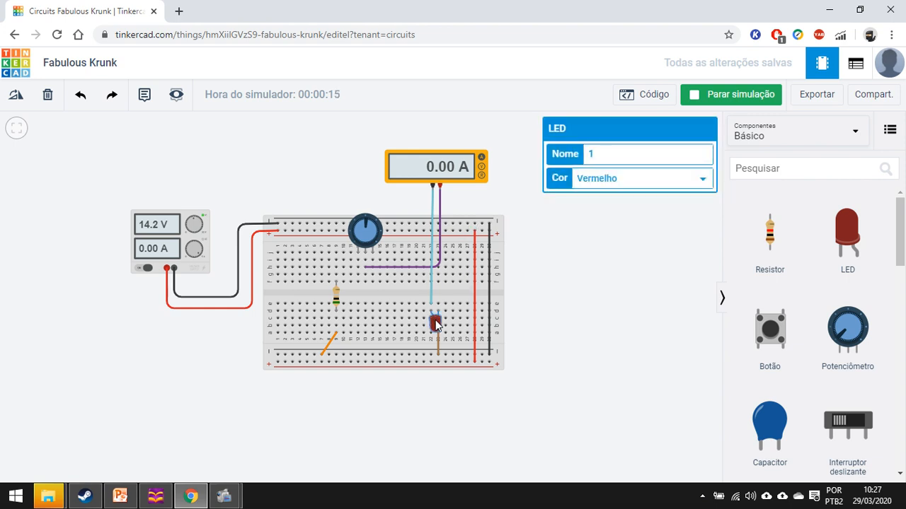
pyautogui.click(729, 98)
# Step: Lift the LED off the breadboard to inspect the multimeter wires and reseat it at columns 22 and 23
pyautogui.moveTo(439, 325); pyautogui.dragTo(587, 295)
pyautogui.click(430, 290)
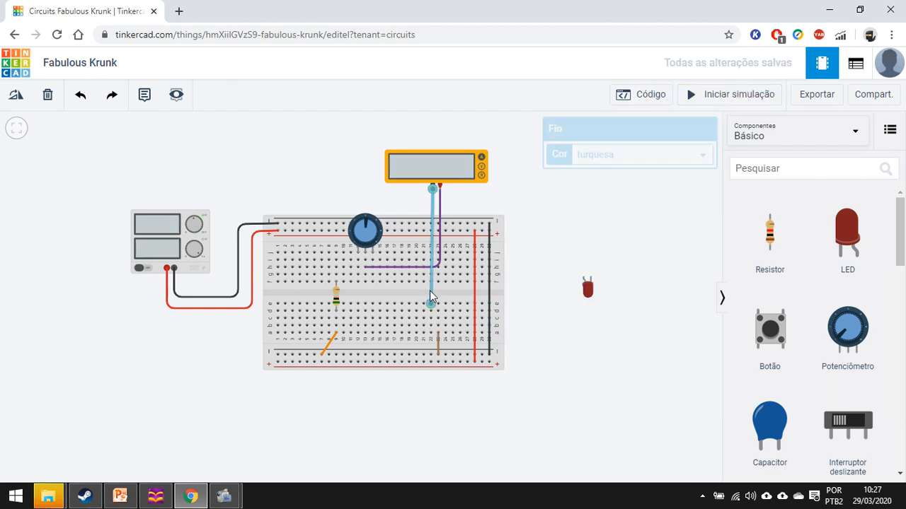
pyautogui.click(375, 269)
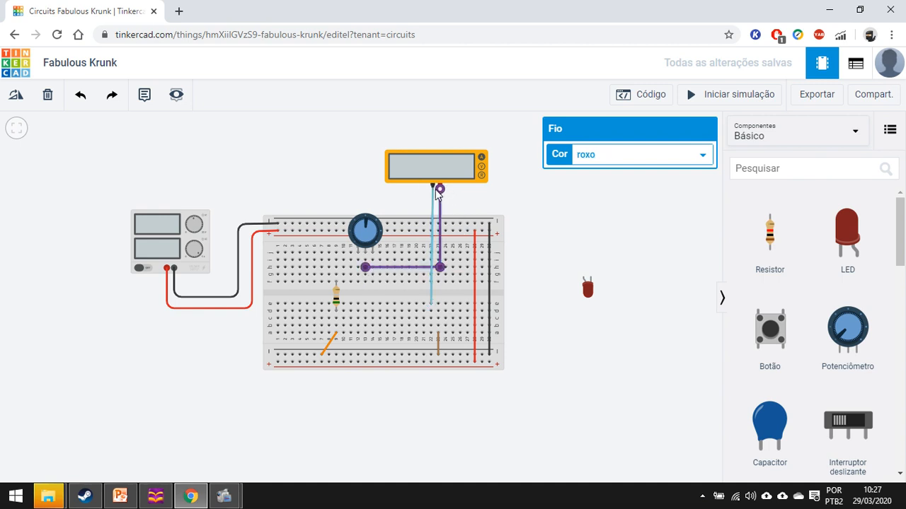
pyautogui.click(431, 210)
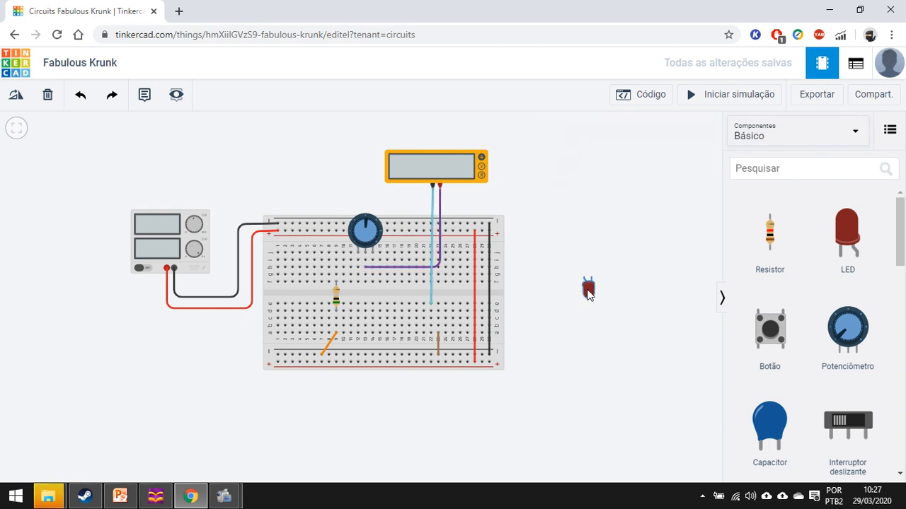
pyautogui.moveTo(584, 297); pyautogui.dragTo(438, 326)
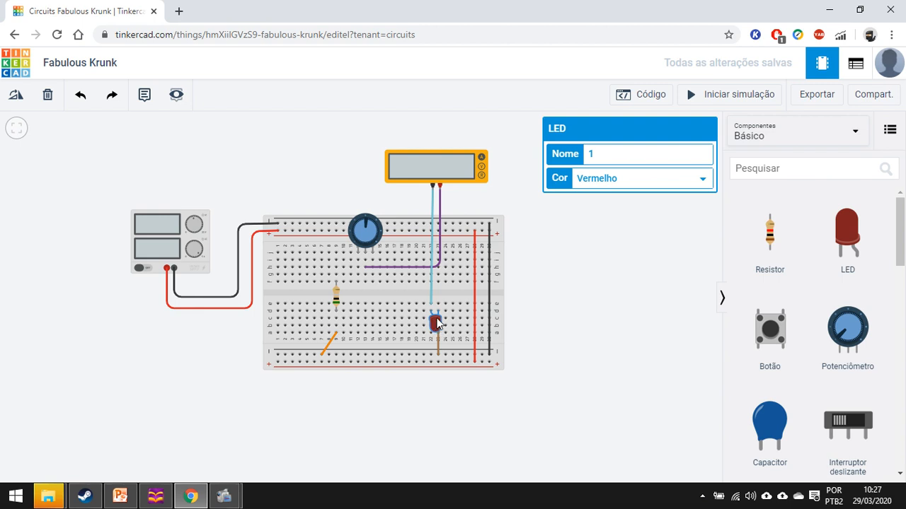
pyautogui.moveTo(433, 321)
pyautogui.mouseDown()
pyautogui.moveTo(442, 316)
pyautogui.moveTo(427, 323)
pyautogui.moveTo(455, 324)
pyautogui.moveTo(455, 333)
pyautogui.moveTo(436, 326)
pyautogui.mouseUp()
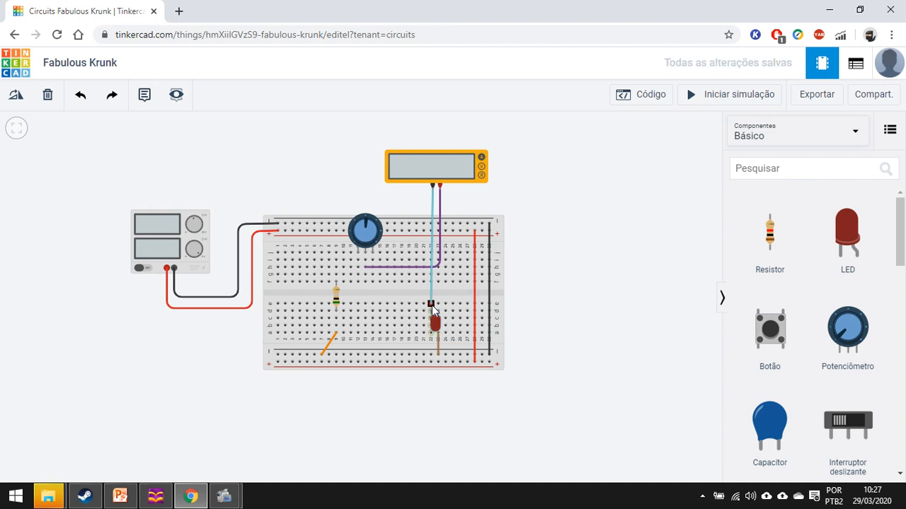
# Step: Join rows d and e of column 22 with a short green wire and briefly simulate the circuit
pyautogui.click(433, 309)
pyautogui.click(431, 303)
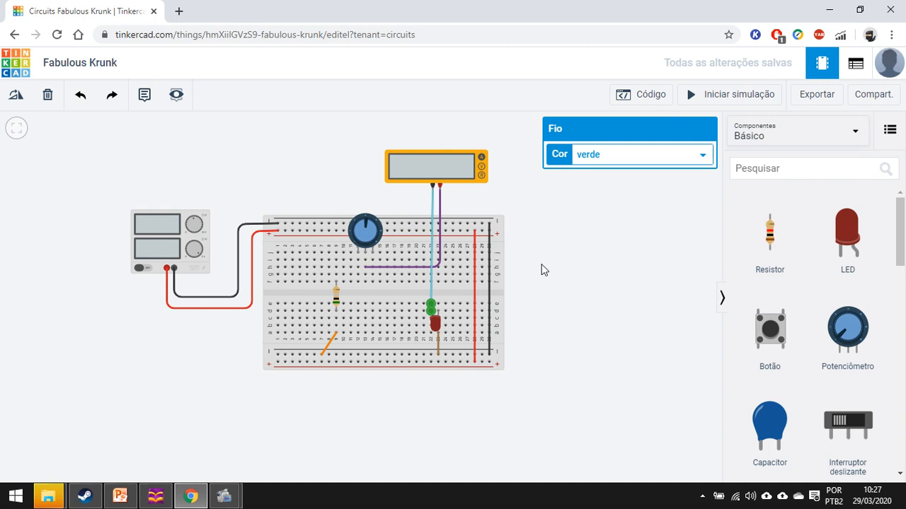
pyautogui.click(543, 270)
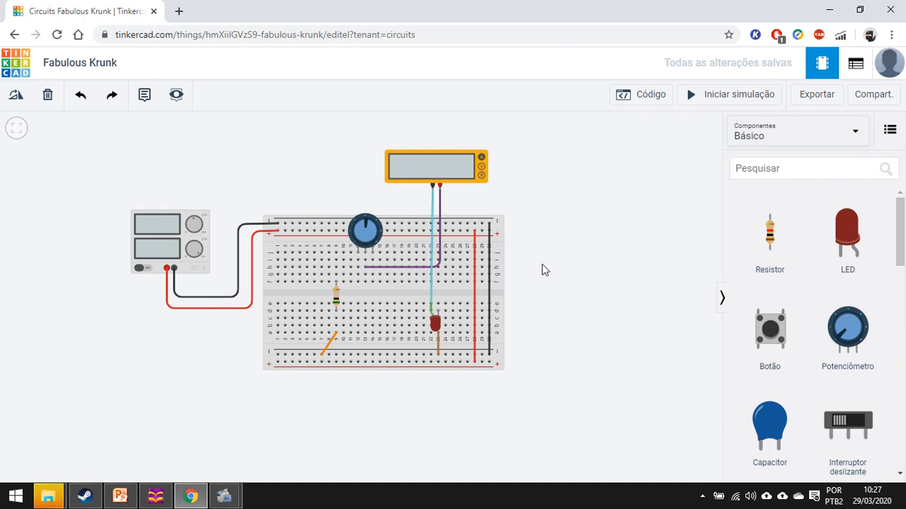
pyautogui.click(735, 94)
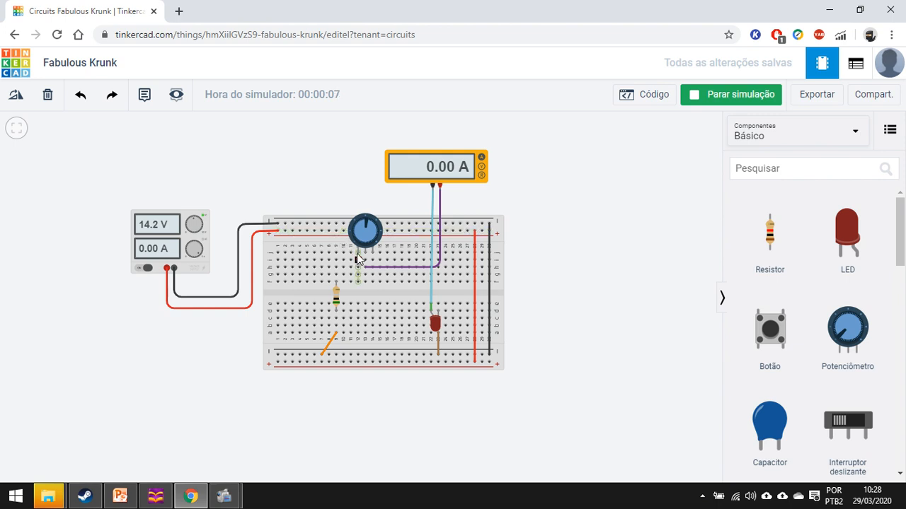
pyautogui.click(742, 102)
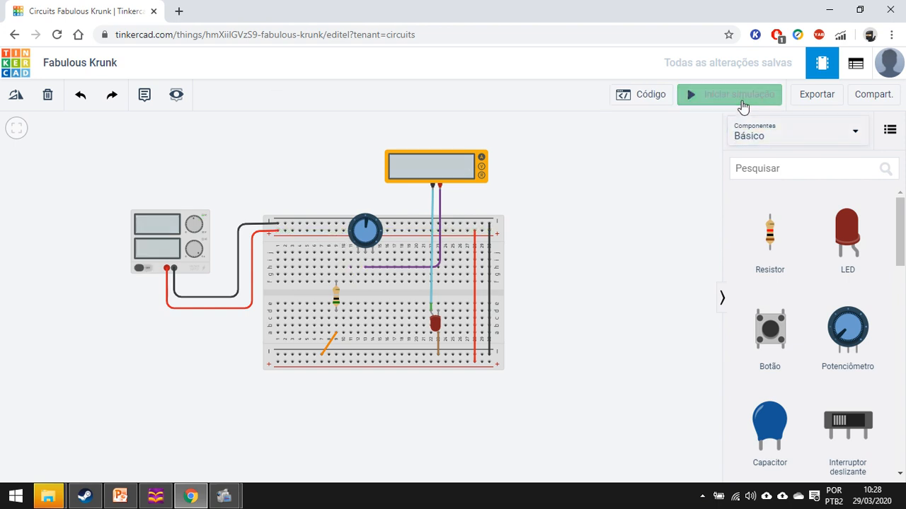
# Step: Connect the upper positive rail to row i, column 12 with a green wire and start the simulation
pyautogui.click(332, 235)
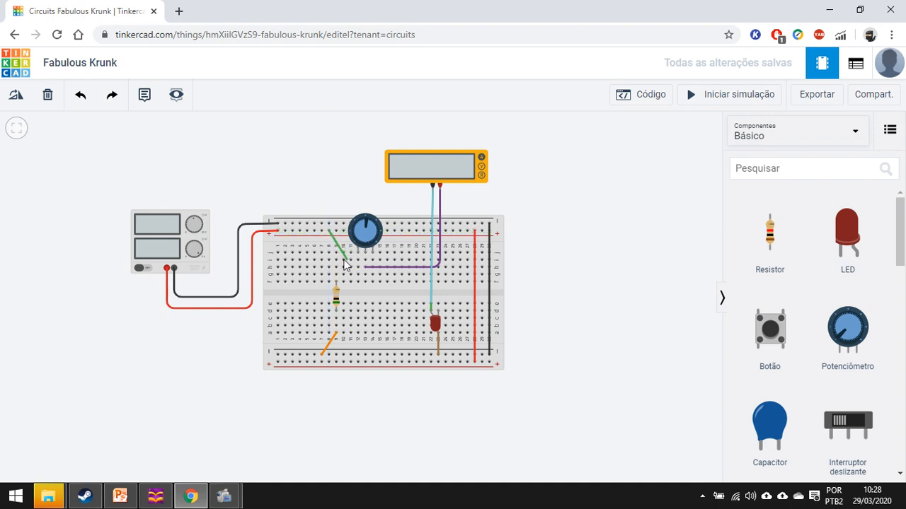
pyautogui.click(358, 260)
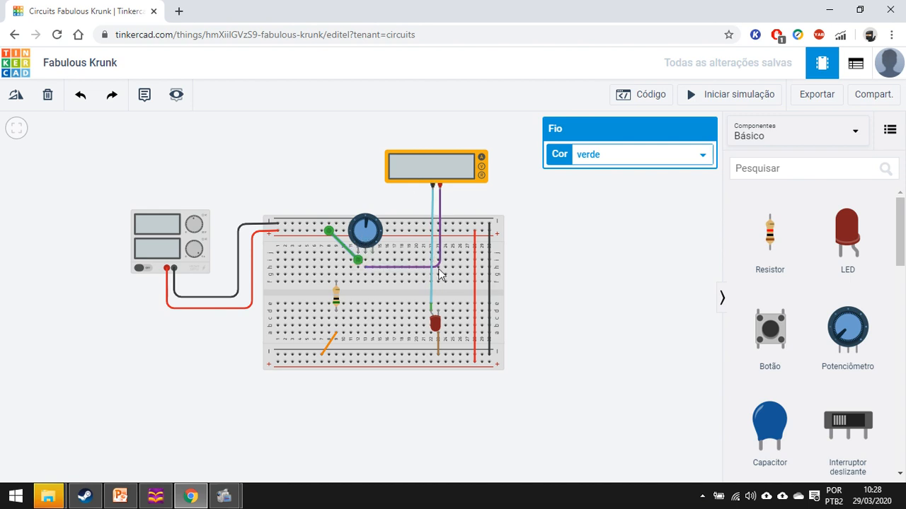
pyautogui.click(710, 99)
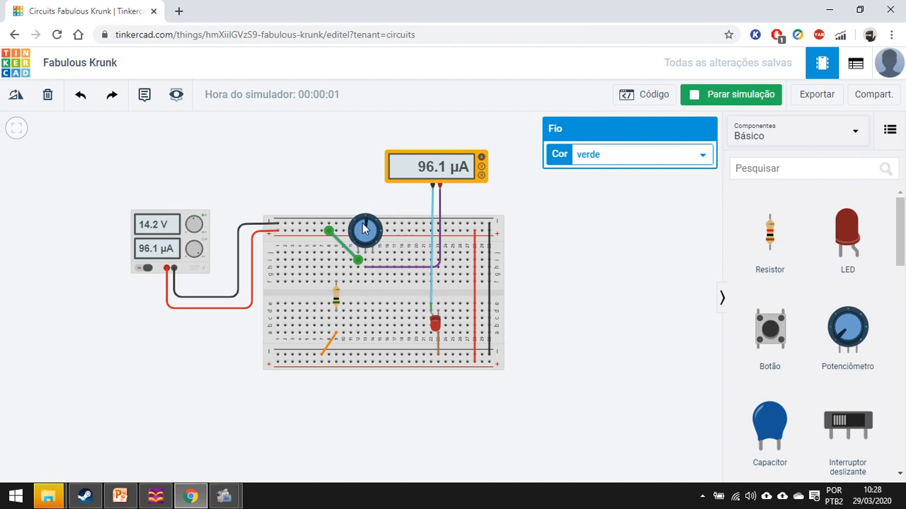
# Step: Turn the potentiometer back and forth to vary the LED's current, leaving its pointer facing left, and select the LED
pyautogui.moveTo(368, 228); pyautogui.dragTo(347, 253)
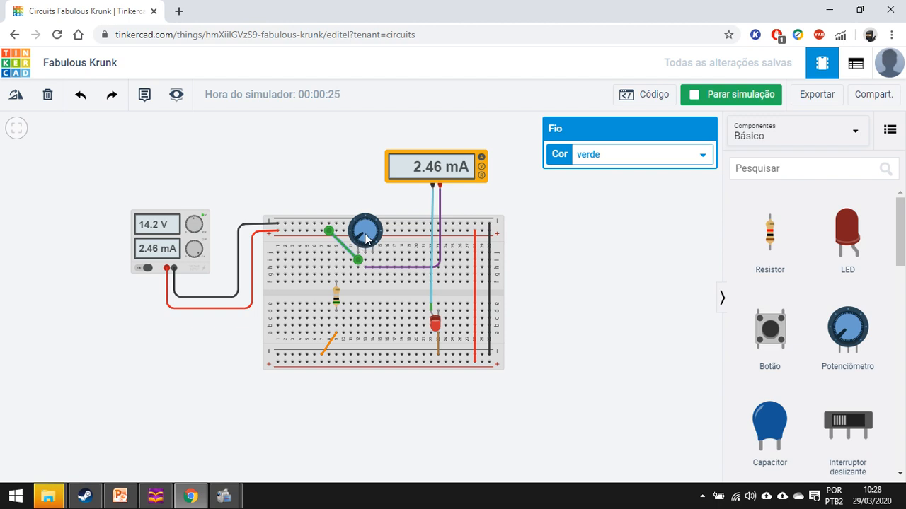
pyautogui.moveTo(366, 239); pyautogui.dragTo(358, 246)
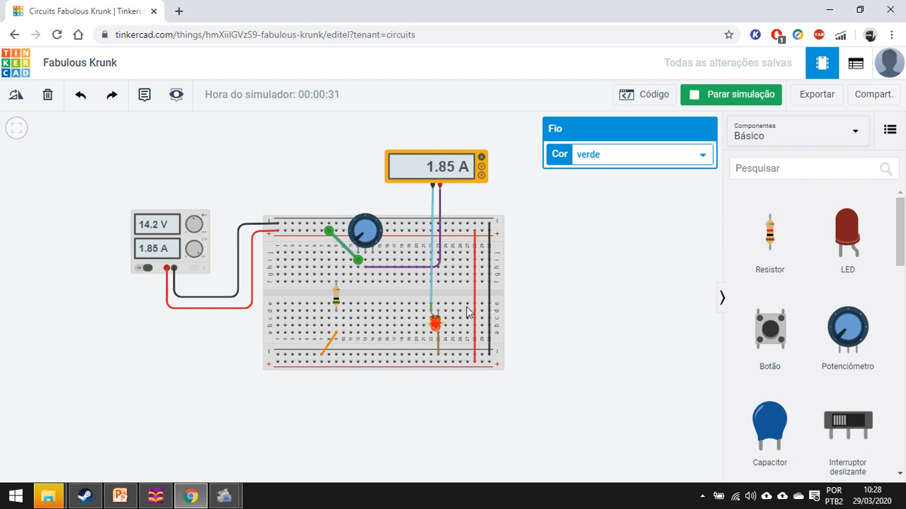
pyautogui.moveTo(360, 241)
pyautogui.mouseDown()
pyautogui.moveTo(363, 225)
pyautogui.moveTo(377, 230)
pyautogui.moveTo(365, 222)
pyautogui.moveTo(351, 231)
pyautogui.moveTo(362, 246)
pyautogui.moveTo(351, 239)
pyautogui.moveTo(388, 253)
pyautogui.moveTo(375, 227)
pyautogui.moveTo(352, 235)
pyautogui.mouseUp()
pyautogui.click(436, 324)
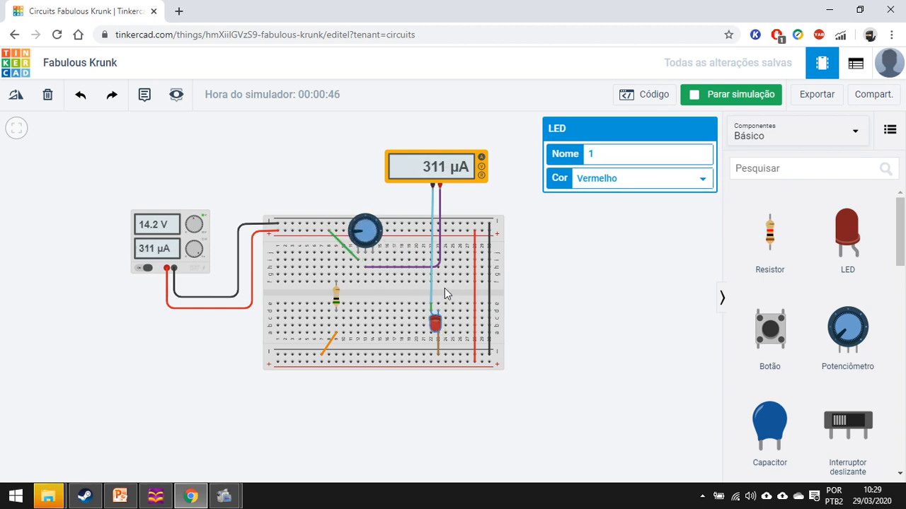
# Step: Search the basic components for a lamp with "lam" and clear the search
pyautogui.click(767, 170)
pyautogui.write('lam')
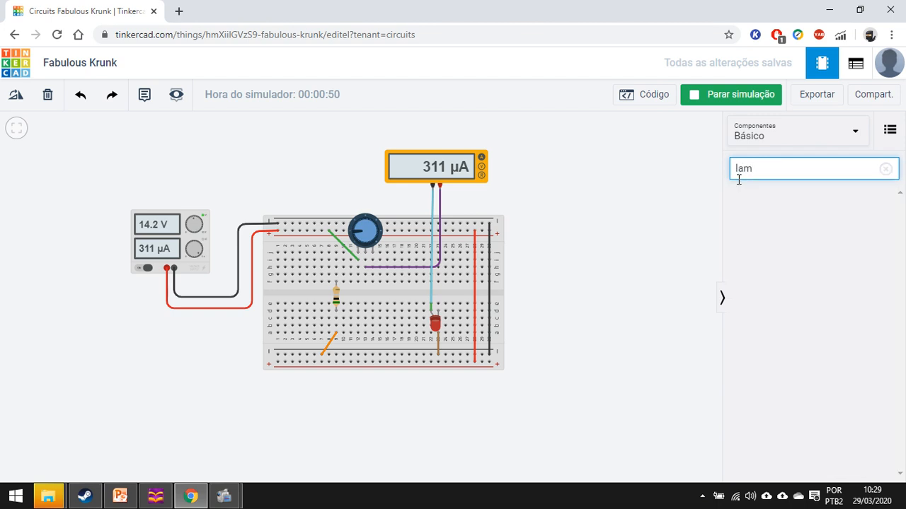
pyautogui.press('BackSpace')
pyautogui.press('BackSpace')
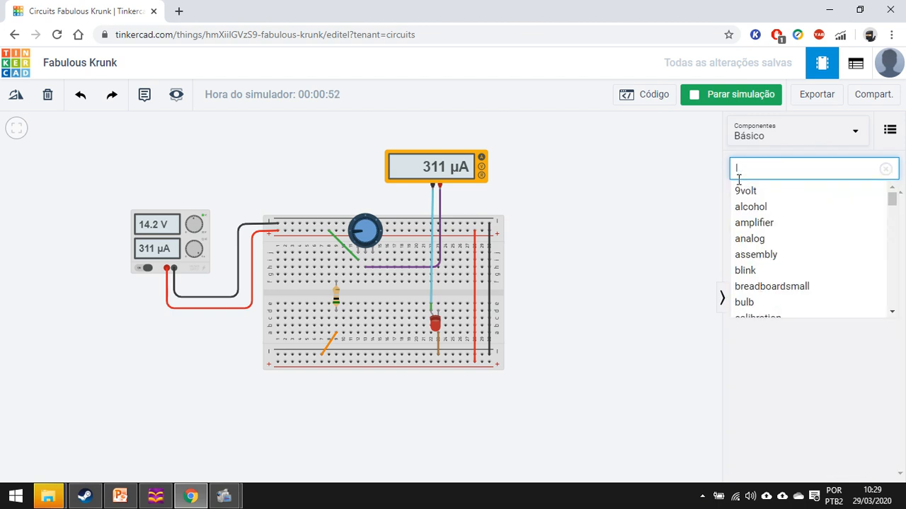
pyautogui.write('ã')
pyautogui.press('BackSpace')
pyautogui.write('amp')
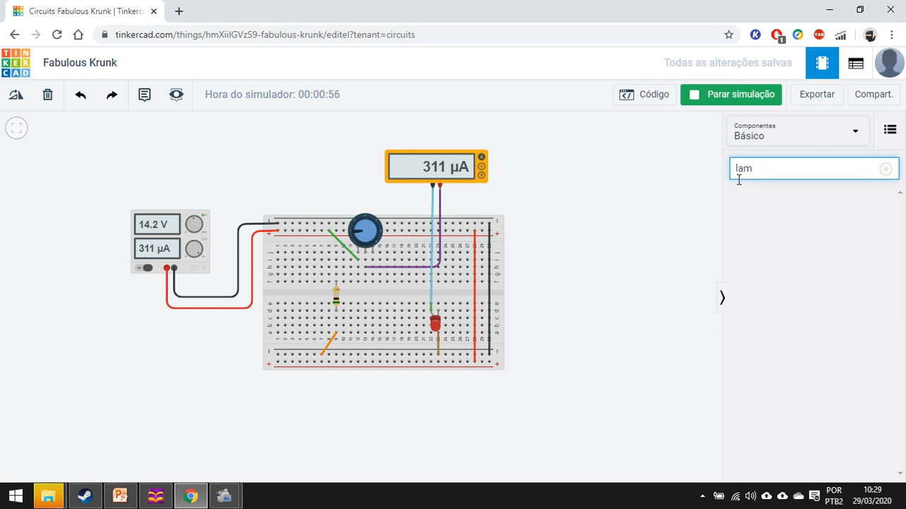
pyautogui.press('BackSpace')
pyautogui.press('BackSpace')
pyautogui.press('BackSpace')
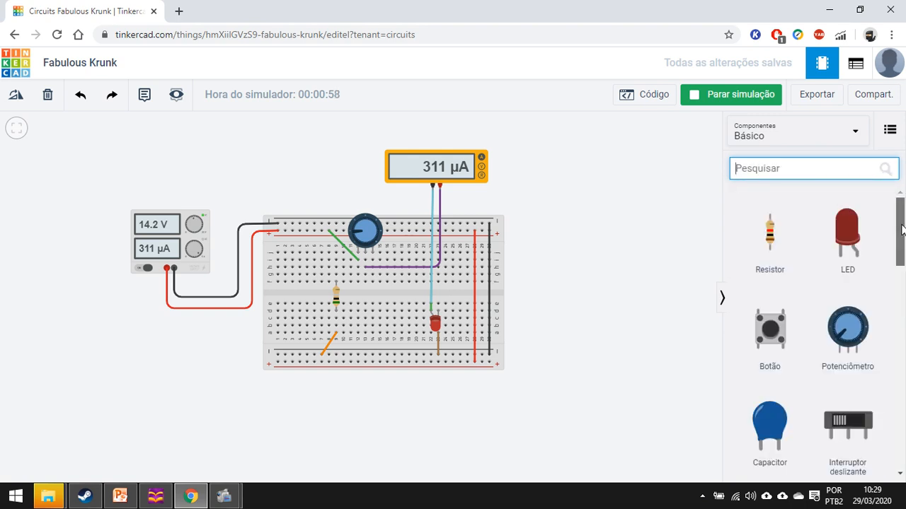
# Step: Show all components (Todos) and look through the list for a lamp
pyautogui.moveTo(900, 230)
pyautogui.mouseDown()
pyautogui.moveTo(904, 431)
pyautogui.moveTo(895, 219)
pyautogui.mouseUp()
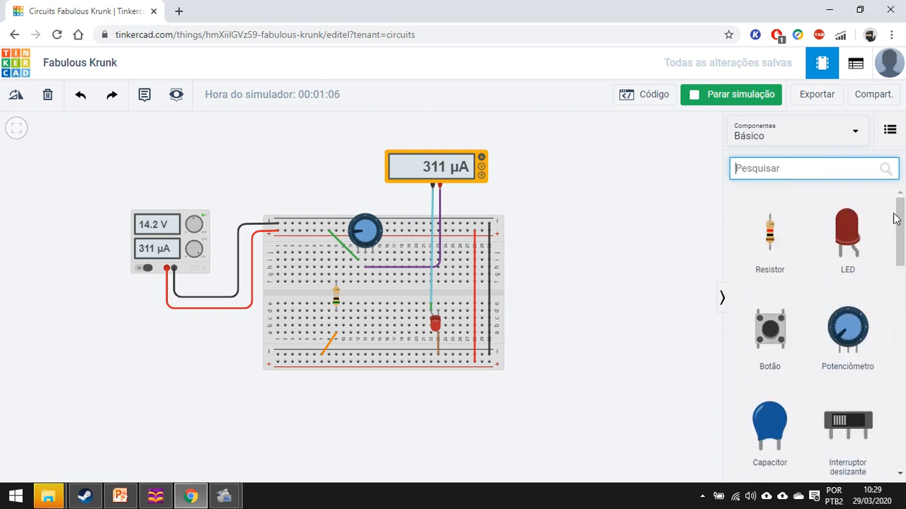
pyautogui.click(776, 136)
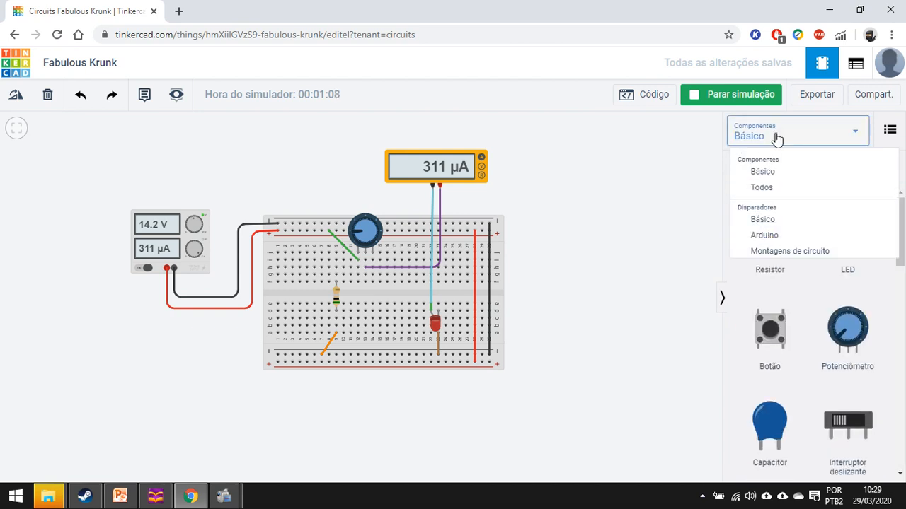
pyautogui.click(771, 190)
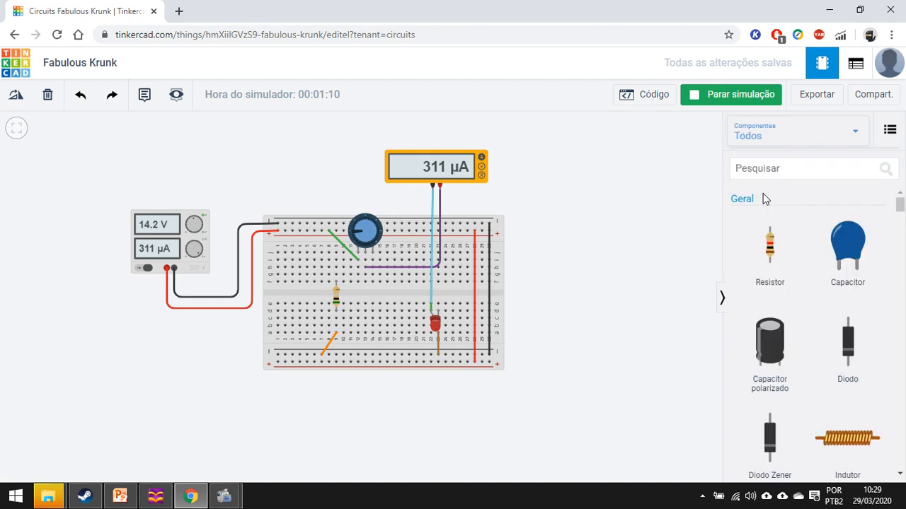
pyautogui.moveTo(900, 208); pyautogui.dragTo(896, 287)
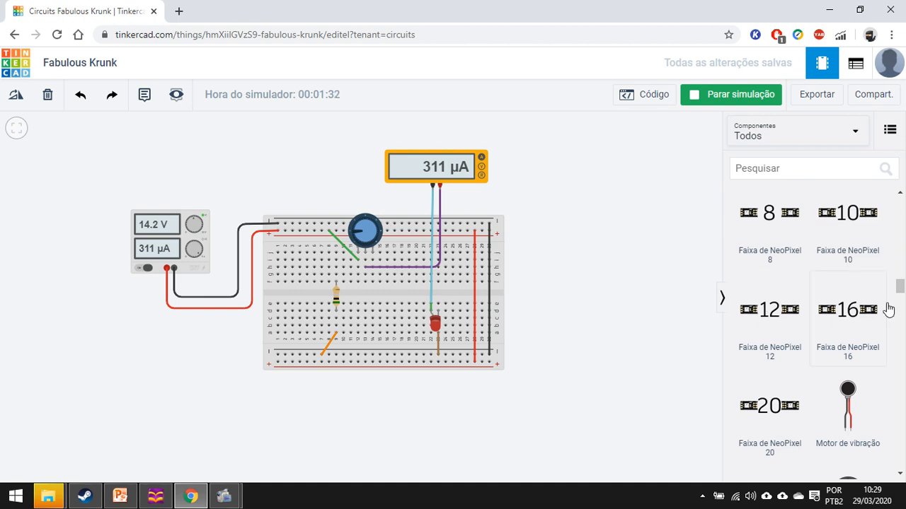
pyautogui.moveTo(899, 286); pyautogui.dragTo(905, 306)
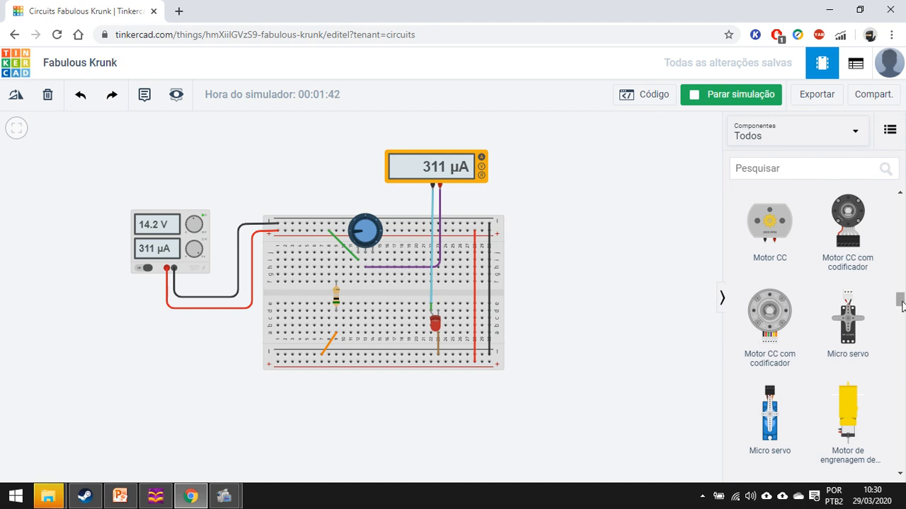
pyautogui.moveTo(900, 307); pyautogui.dragTo(884, 182)
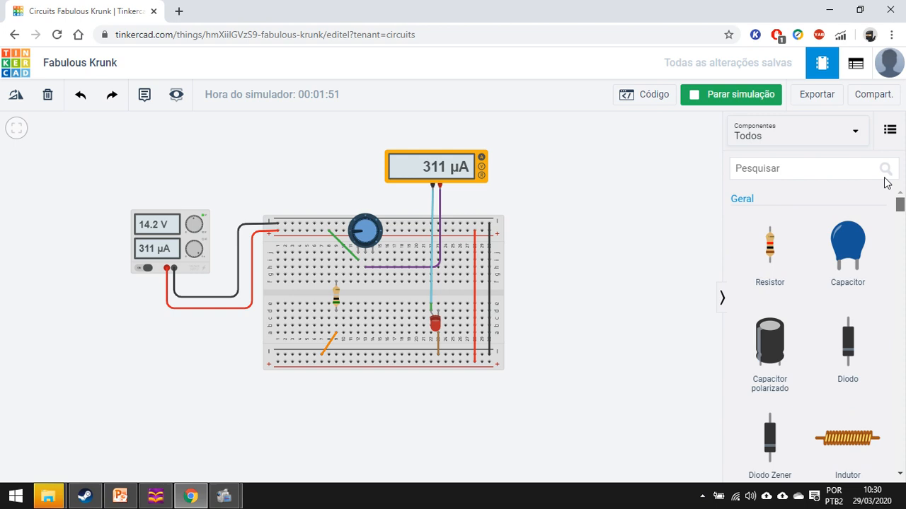
# Step: Return the component list to Básico and look through it down to the multimeter
pyautogui.click(848, 135)
pyautogui.click(782, 176)
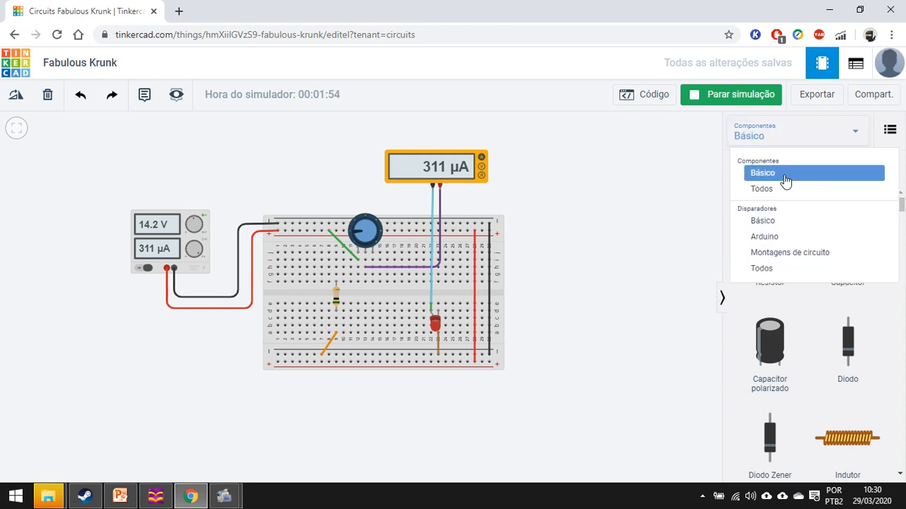
pyautogui.moveTo(903, 232); pyautogui.dragTo(903, 461)
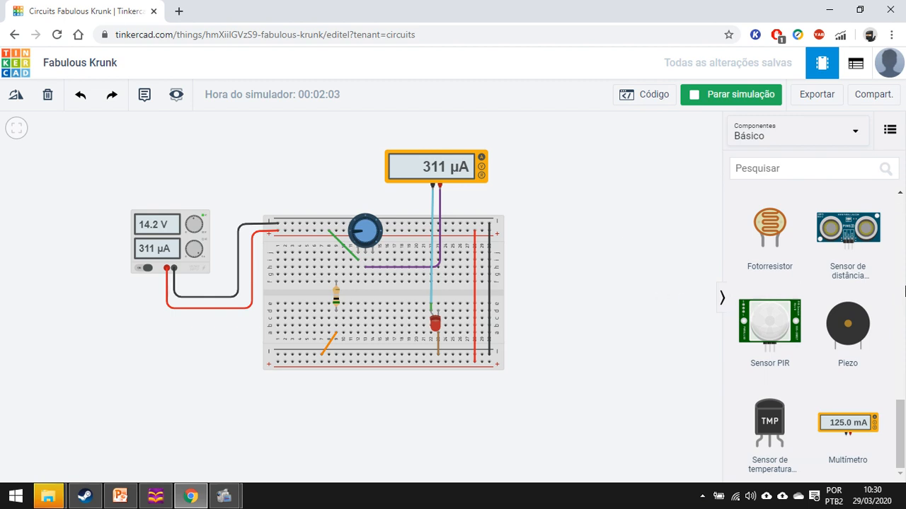
# Step: Look through the Básico component list from the resistor down to the multimeter
pyautogui.moveTo(903, 422)
pyautogui.mouseDown()
pyautogui.moveTo(903, 217)
pyautogui.moveTo(903, 430)
pyautogui.mouseUp()
pyautogui.scroll(-1, 620, 283)
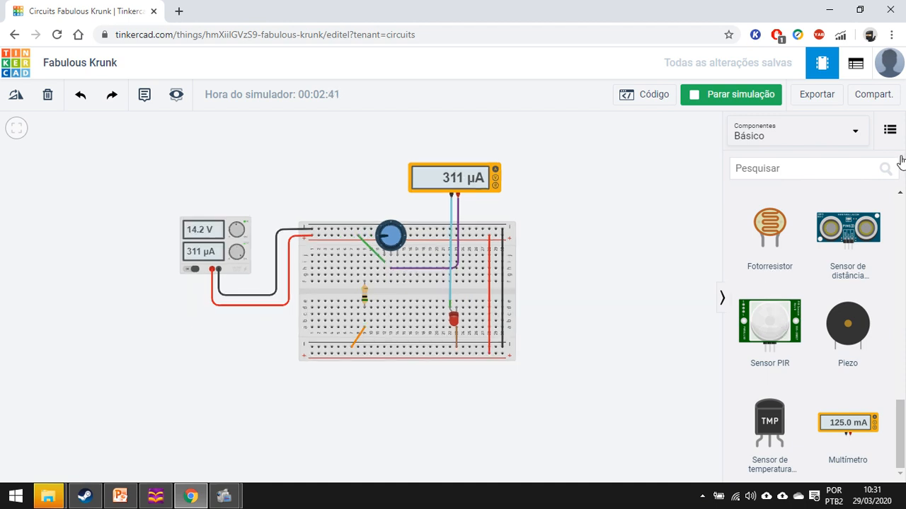
pyautogui.moveTo(904, 418); pyautogui.dragTo(904, 225)
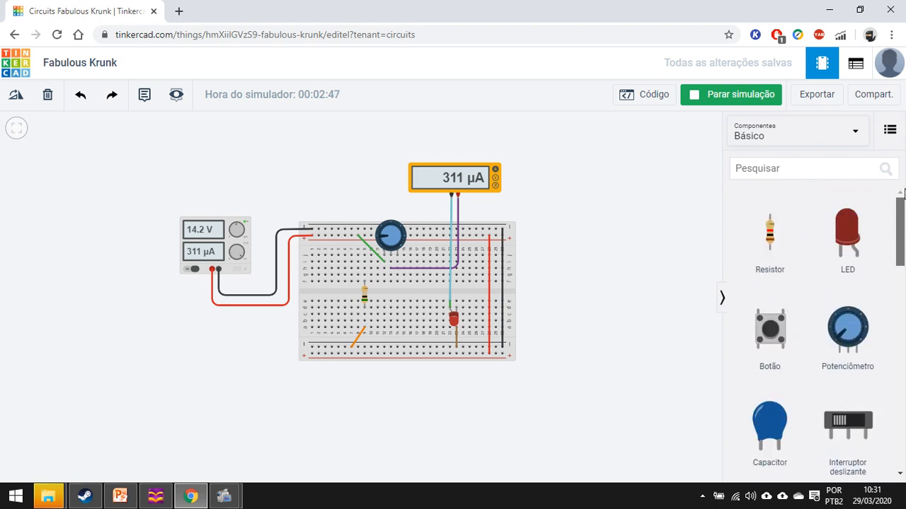
pyautogui.scroll(-3, 863, 397)
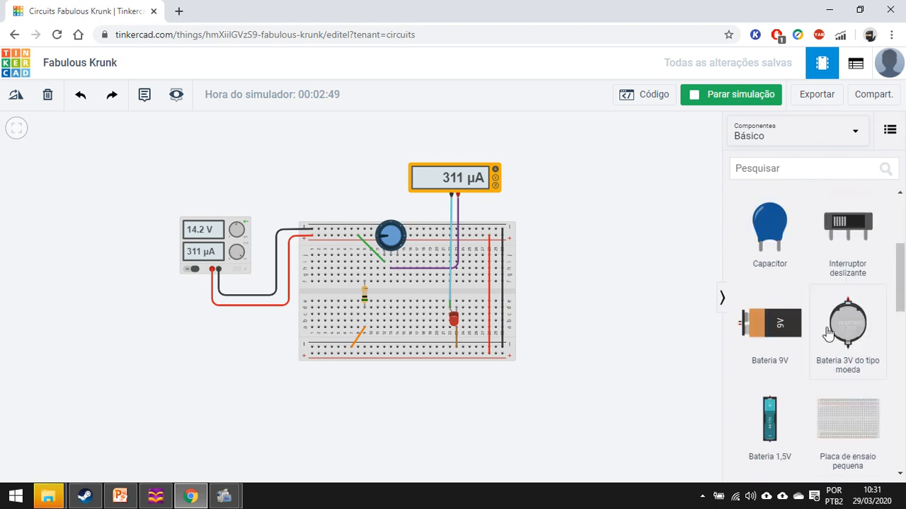
pyautogui.scroll(-3, 821, 283)
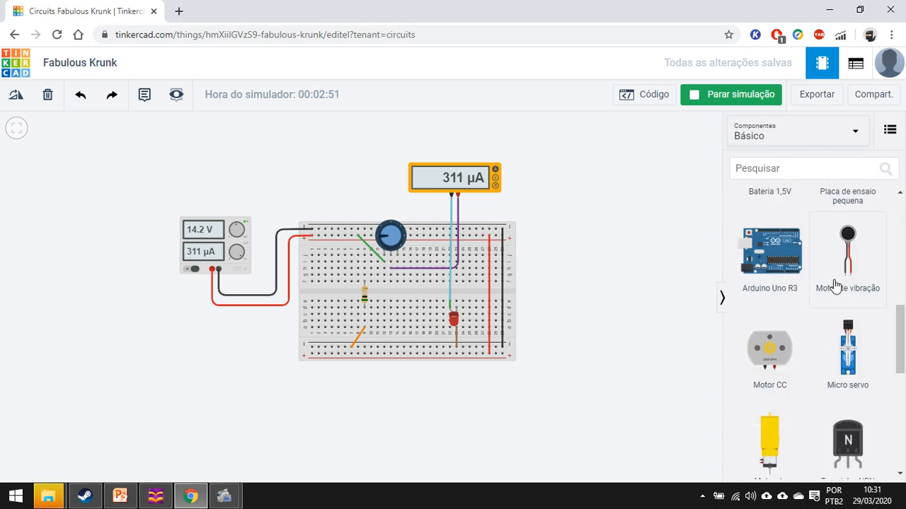
pyautogui.scroll(-2, 827, 318)
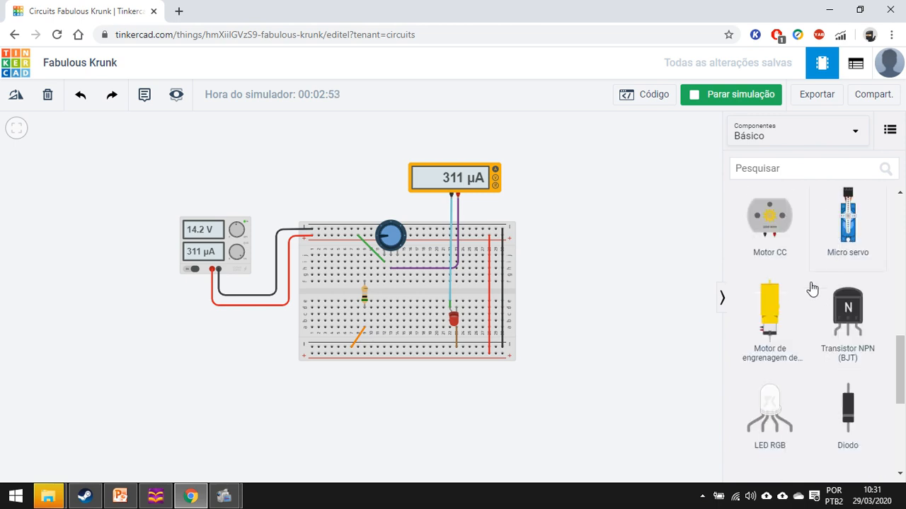
pyautogui.scroll(-4, 793, 324)
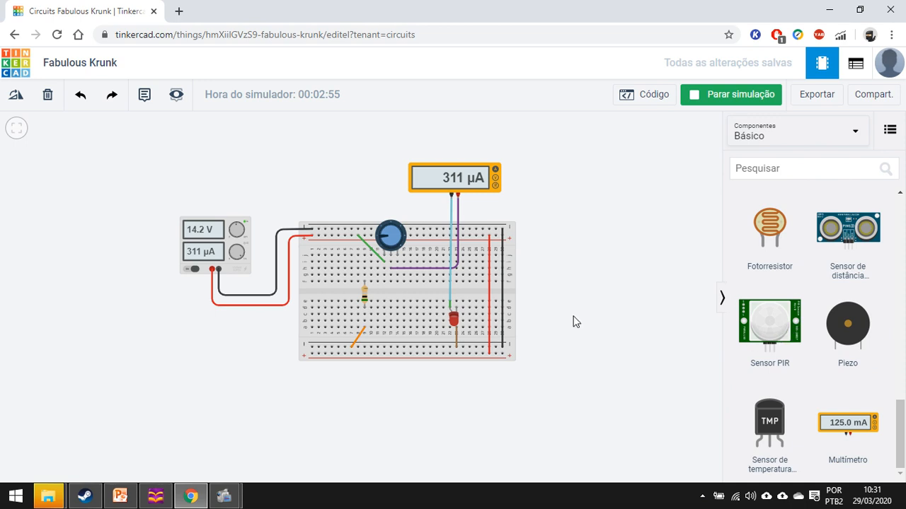
# Step: Select the multimeter and stop the simulation
pyautogui.click(370, 245)
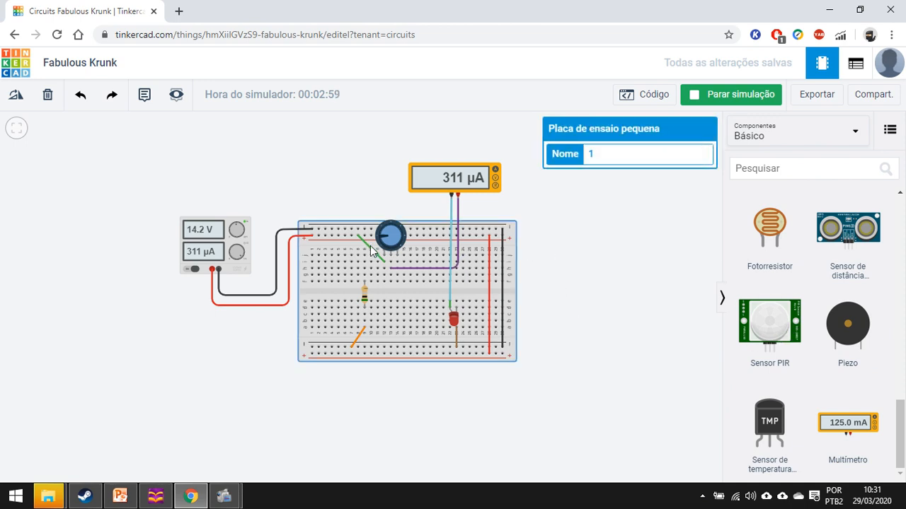
pyautogui.click(461, 179)
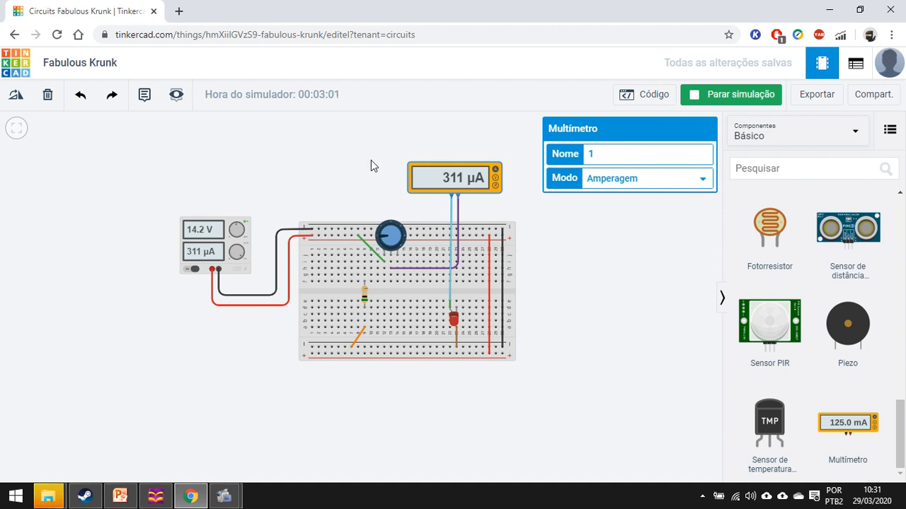
pyautogui.click(751, 99)
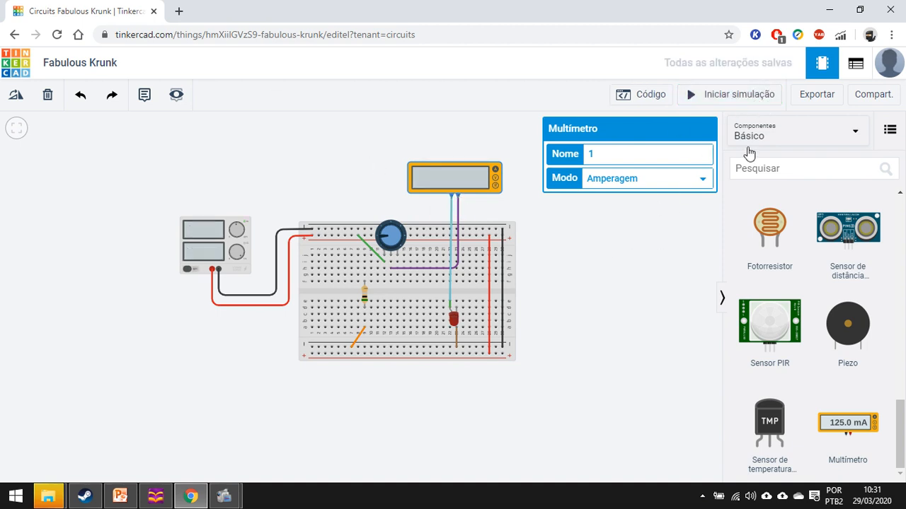
# Step: Show all components (Todos) and look through the list down to the batteries and breadboards
pyautogui.click(778, 138)
pyautogui.click(787, 189)
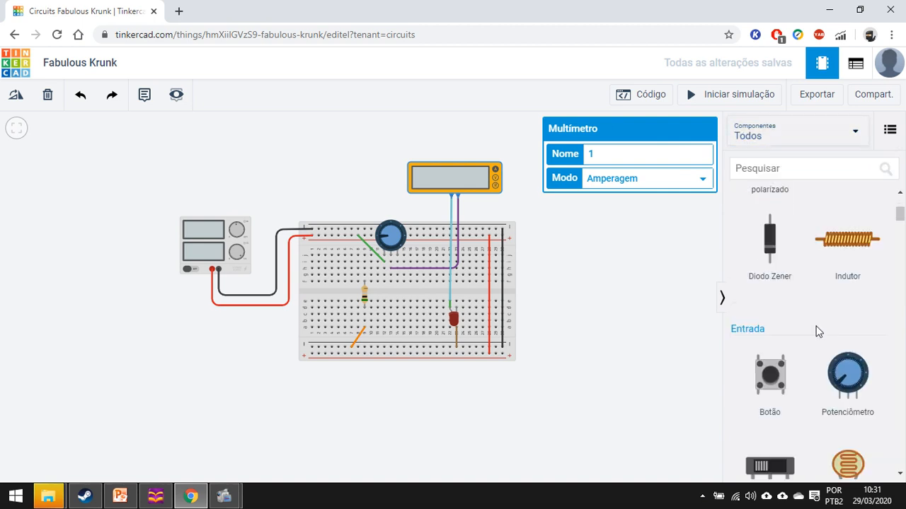
pyautogui.scroll(3, 821, 331)
pyautogui.scroll(-10, 821, 334)
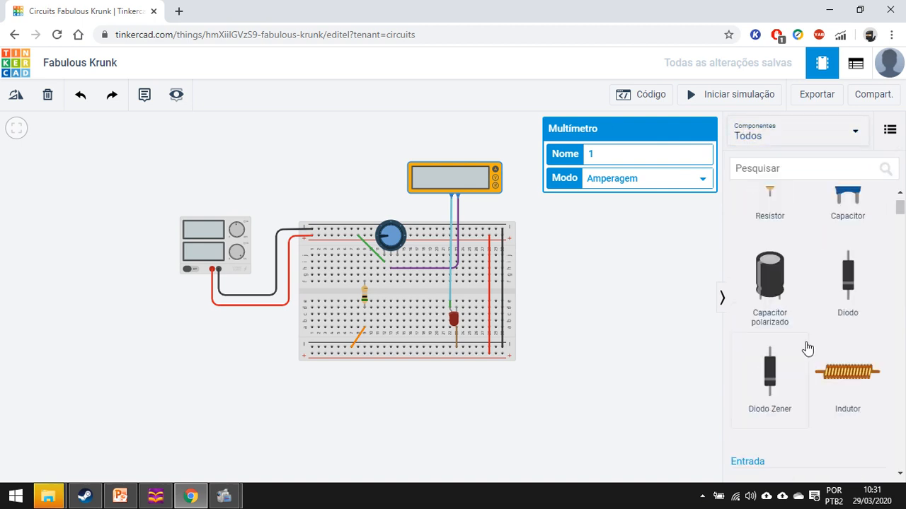
pyautogui.scroll(-3, 808, 348)
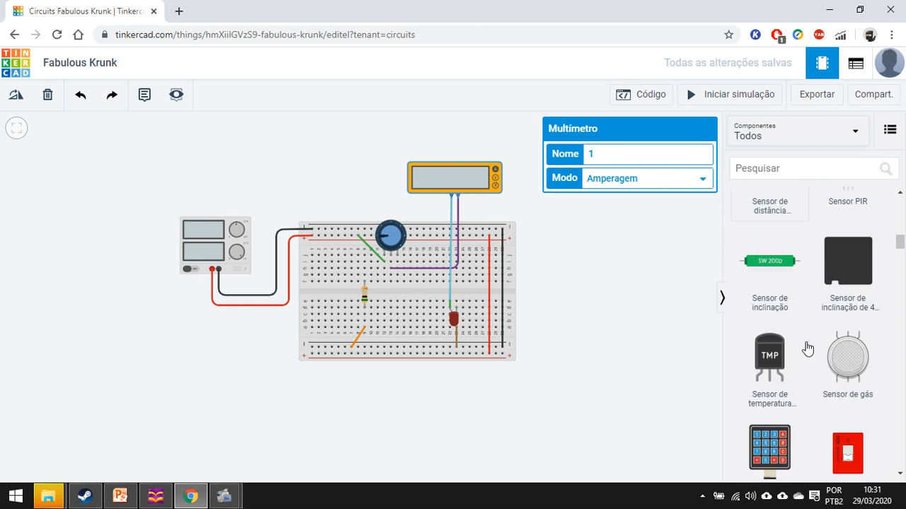
pyautogui.scroll(-3, 805, 349)
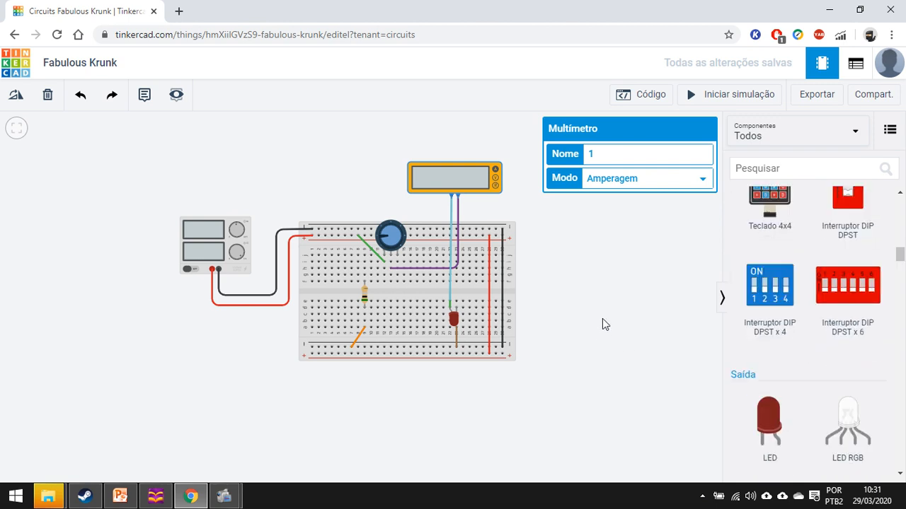
pyautogui.scroll(-1, 602, 318)
pyautogui.scroll(-10, 810, 311)
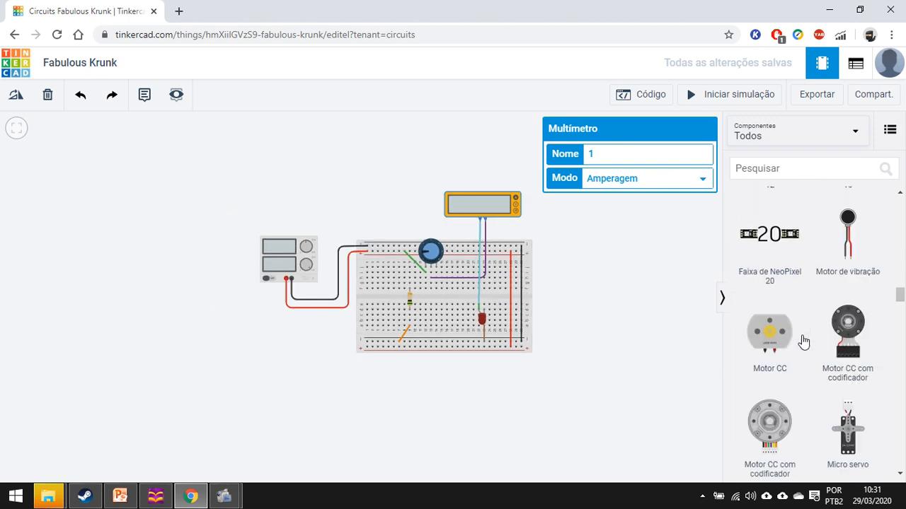
pyautogui.scroll(-5, 804, 341)
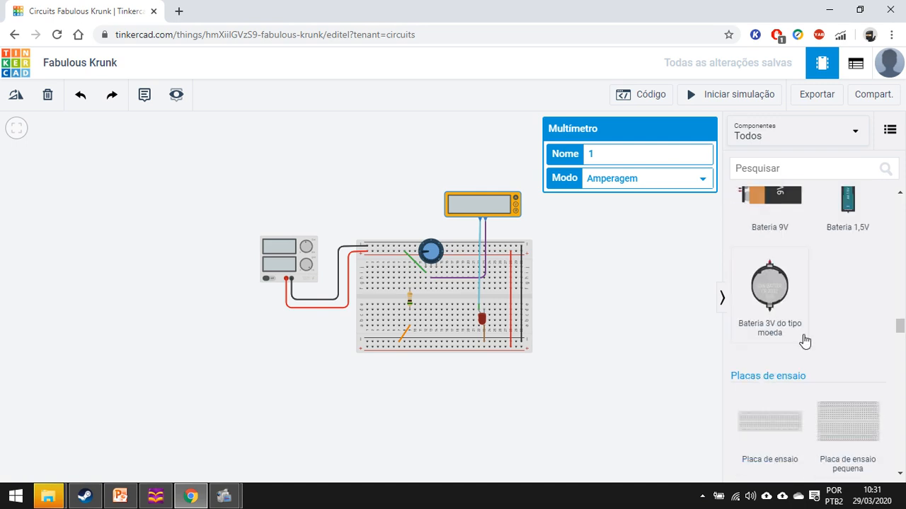
pyautogui.scroll(2, 554, 303)
pyautogui.scroll(-1, 550, 305)
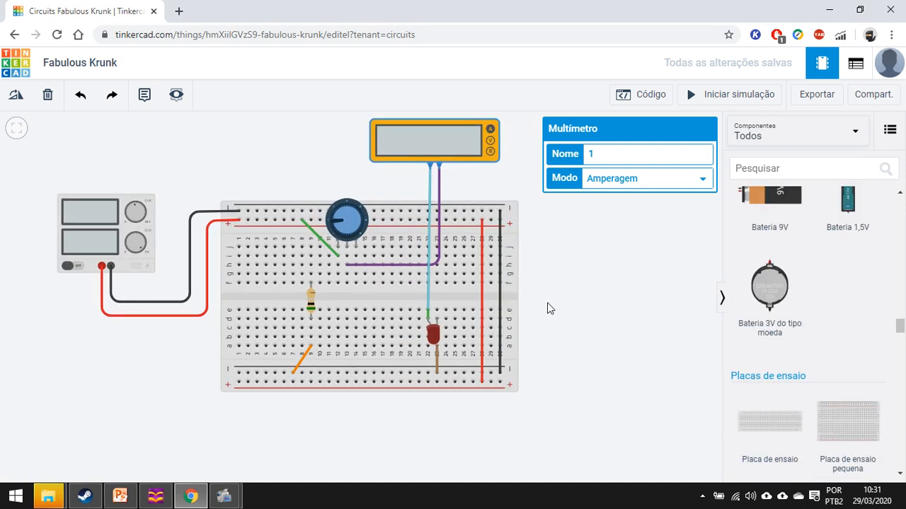
# Step: Delete the green wire between the positive rail and the potentiometer
pyautogui.click(328, 247)
pyautogui.click(321, 246)
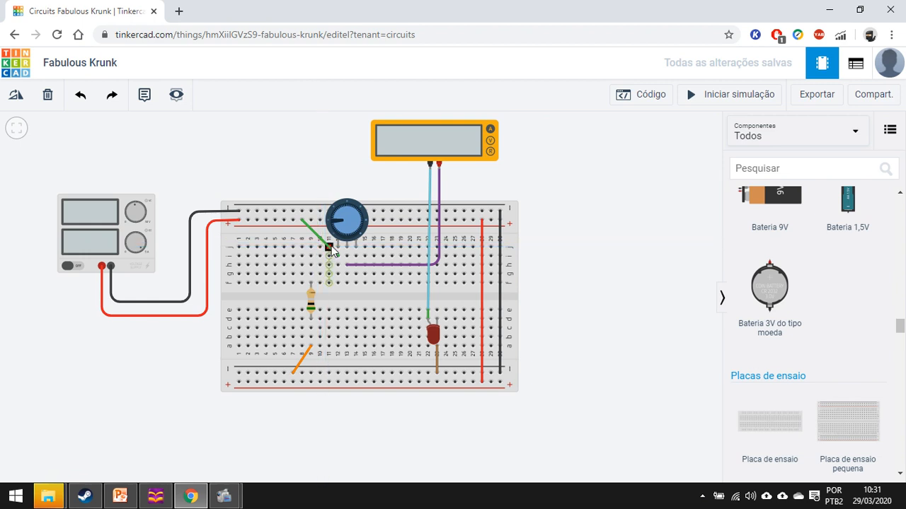
pyautogui.click(323, 241)
pyautogui.click(322, 241)
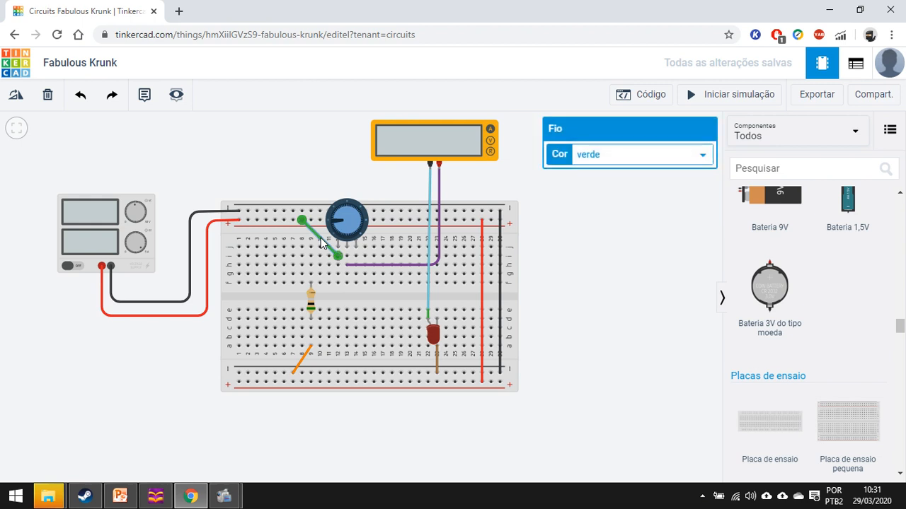
pyautogui.press('Delete')
# Step: Move the multimeter closer to the power supply, above the breadboard, and delete its purple and turquoise wires
pyautogui.click(441, 141)
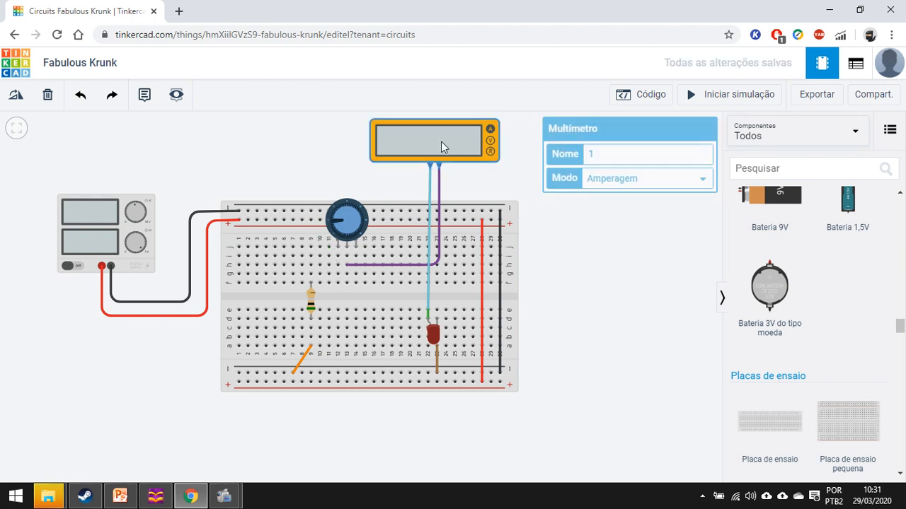
pyautogui.moveTo(432, 144); pyautogui.dragTo(253, 127)
pyautogui.click(322, 182)
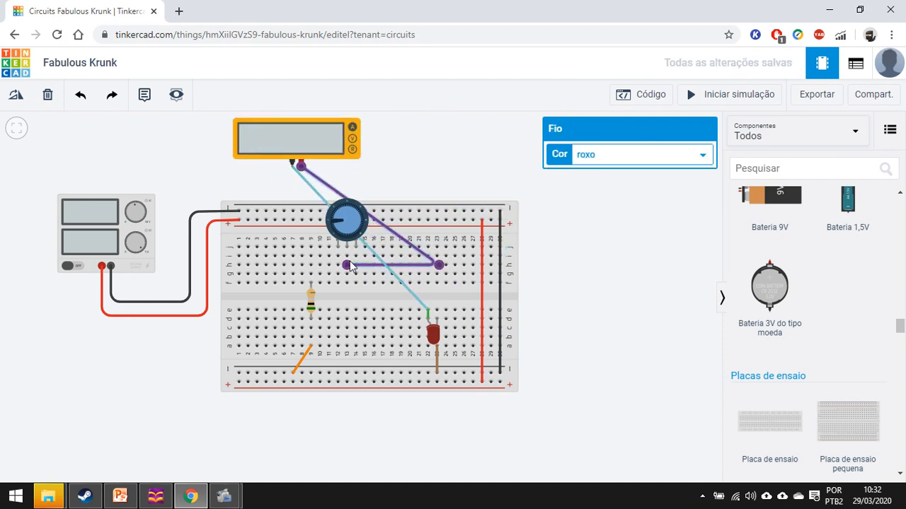
pyautogui.press('Delete')
pyautogui.click(317, 196)
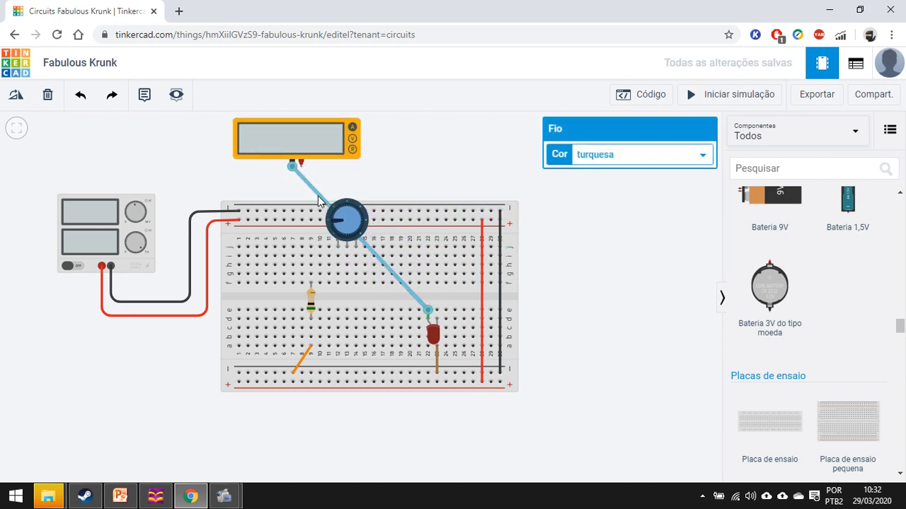
pyautogui.press('Delete')
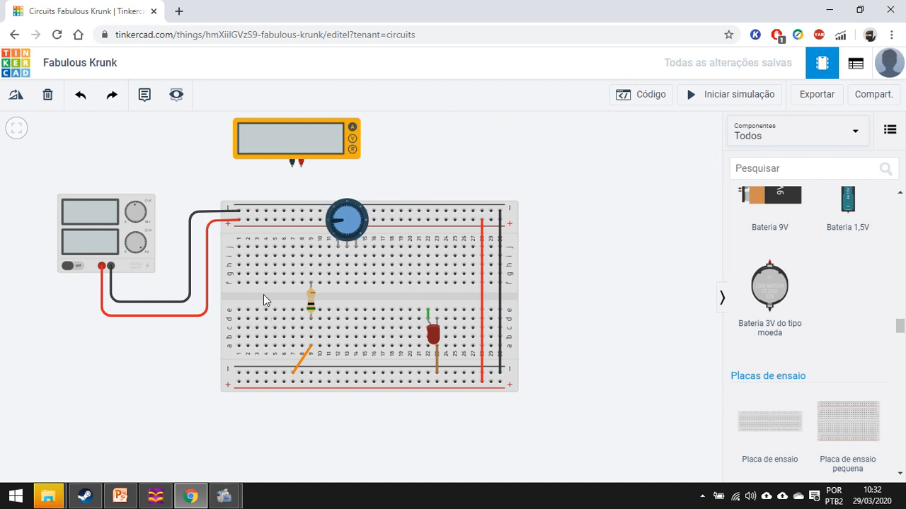
# Step: Take the resistor off the breadboard, rotate it to horizontal and place it in the upper half across columns 7 to 11
pyautogui.click(311, 304)
pyautogui.moveTo(323, 293); pyautogui.dragTo(504, 164)
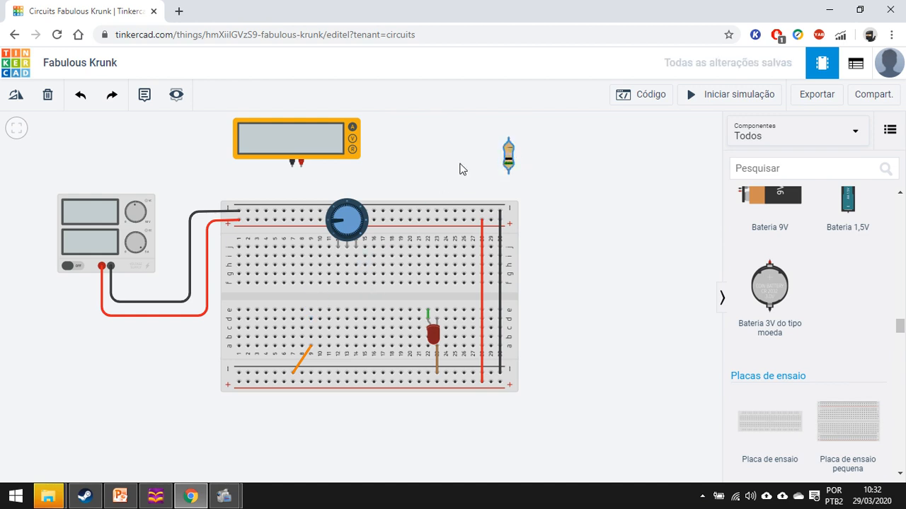
pyautogui.click(17, 99)
pyautogui.click(17, 99)
pyautogui.click(17, 99)
pyautogui.click(18, 100)
pyautogui.click(19, 99)
pyautogui.click(19, 99)
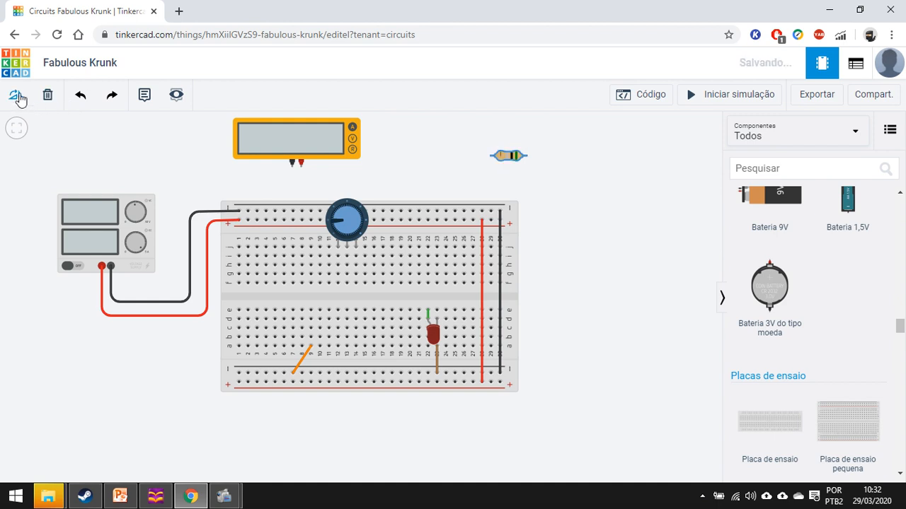
pyautogui.moveTo(500, 157); pyautogui.dragTo(317, 255)
# Step: Move the potentiometer off the breadboard and delete it
pyautogui.click(347, 221)
pyautogui.moveTo(346, 221); pyautogui.dragTo(500, 147)
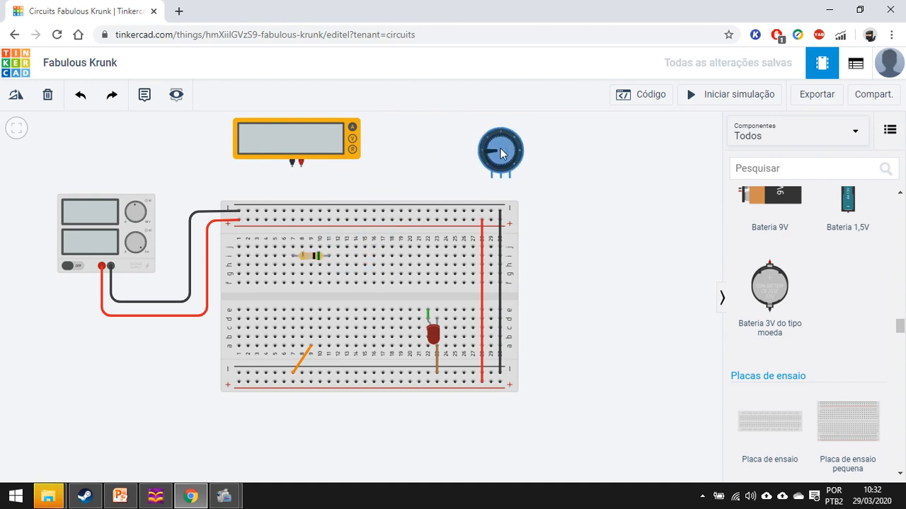
pyautogui.press('Delete')
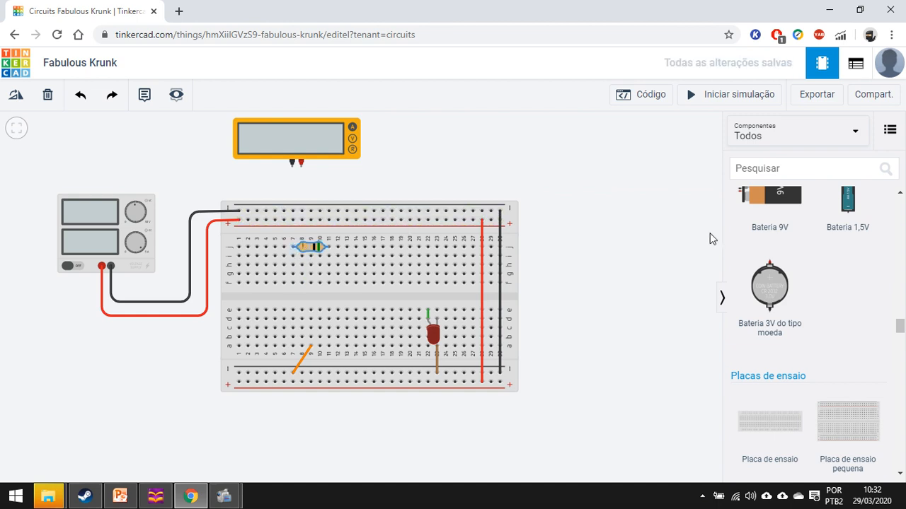
# Step: Search all components for a resistor with "resi"
pyautogui.click(809, 168)
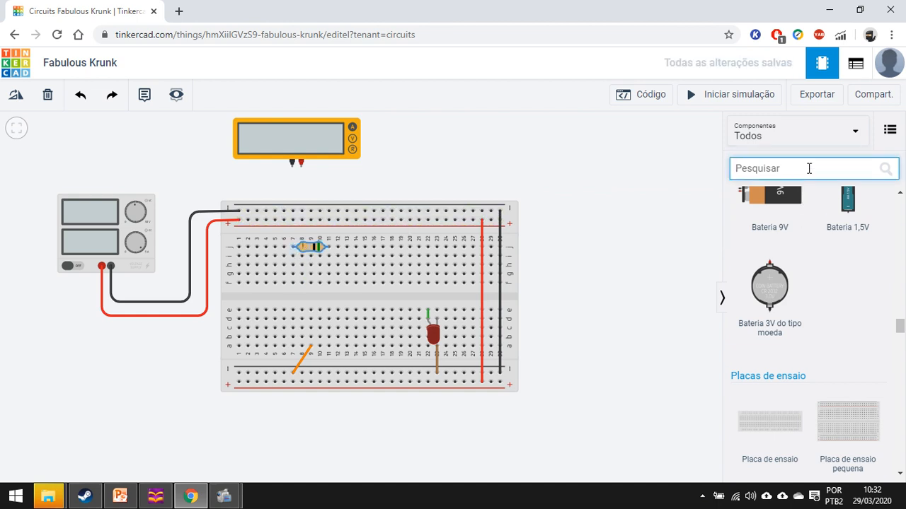
pyautogui.write('res')
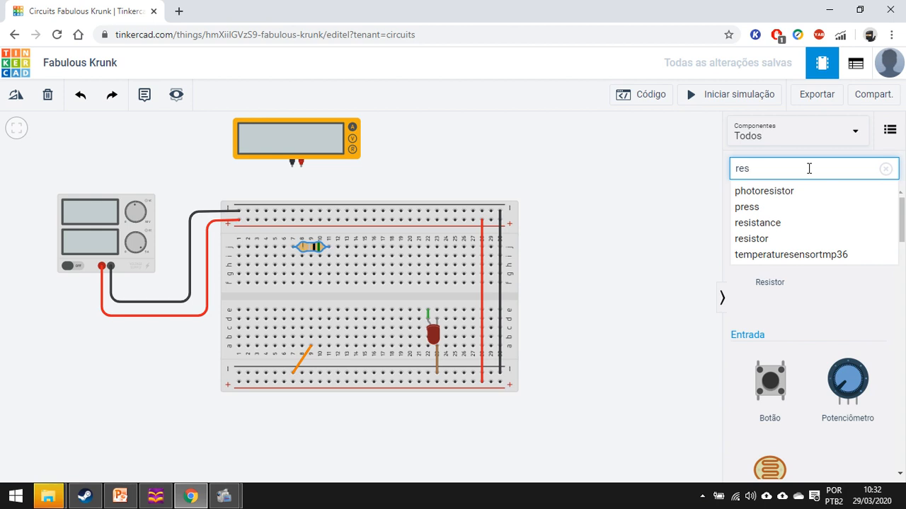
pyautogui.write('i')
pyautogui.click(772, 207)
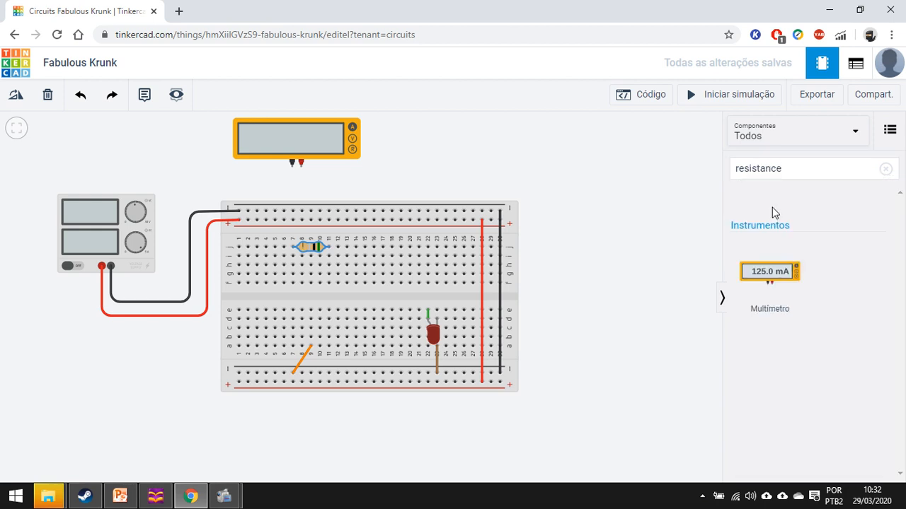
pyautogui.click(790, 168)
pyautogui.press('BackSpace')
pyautogui.press('BackSpace')
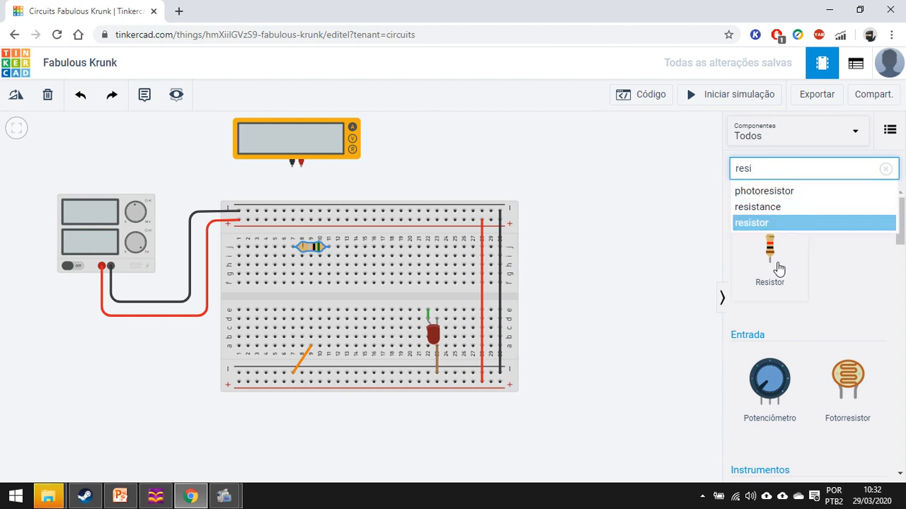
# Step: Add a second resistor, rotate it to horizontal and place it in row h across columns 7 to 11
pyautogui.moveTo(777, 270); pyautogui.dragTo(578, 278)
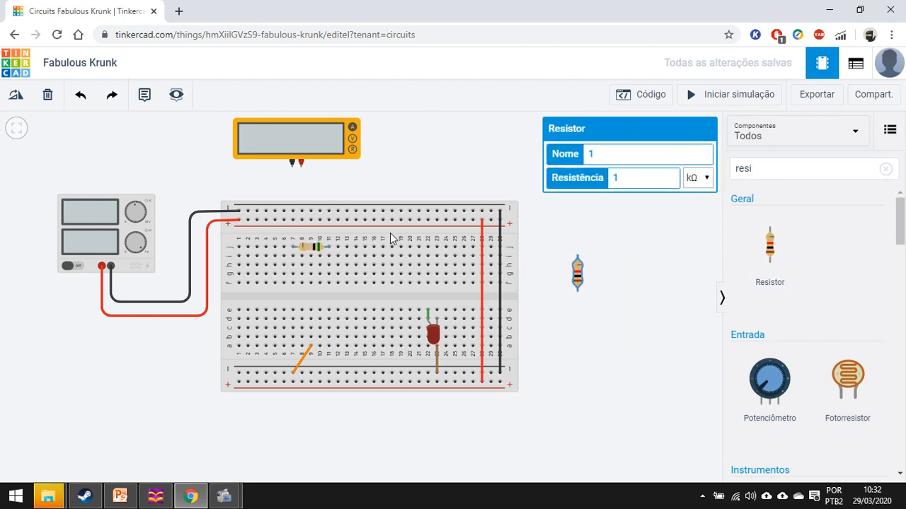
pyautogui.click(21, 99)
pyautogui.moveTo(588, 279); pyautogui.dragTo(318, 270)
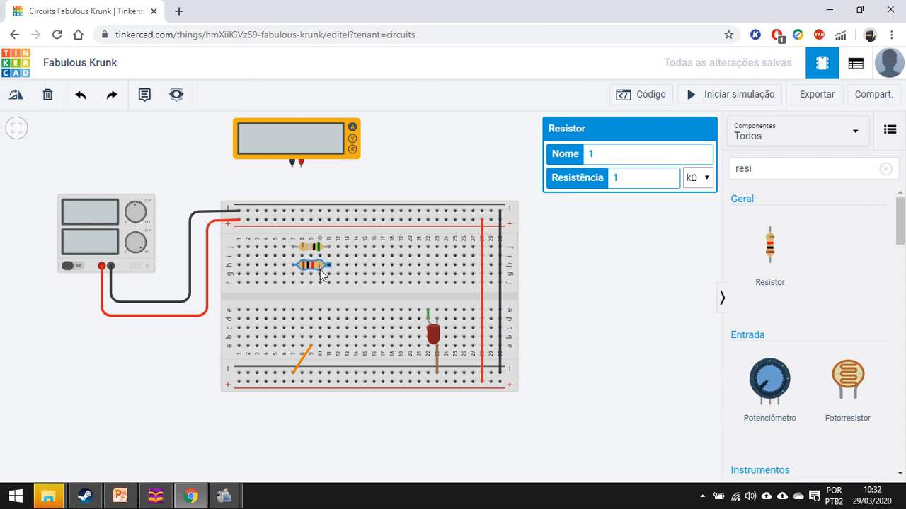
# Step: Change the resistance unit of the horizontal resistor in row j to kΩ
pyautogui.click(308, 250)
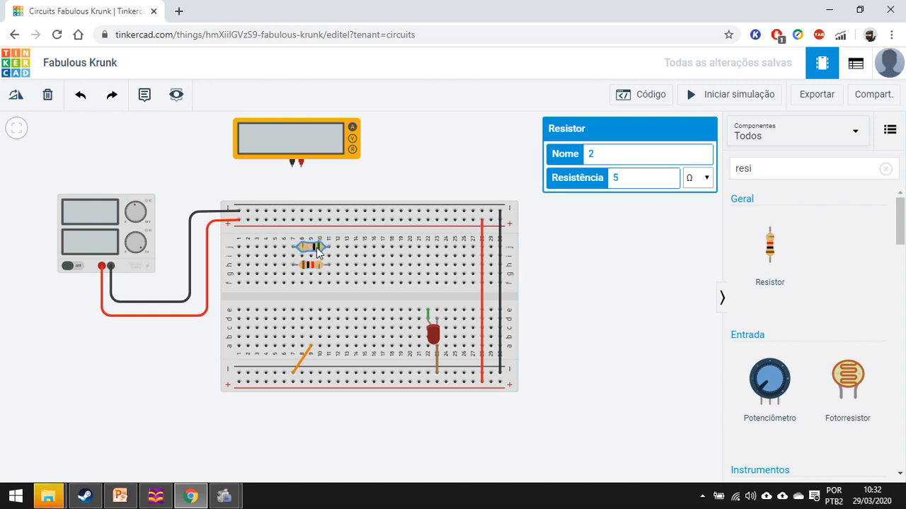
pyautogui.click(314, 264)
pyautogui.click(309, 247)
pyautogui.click(704, 179)
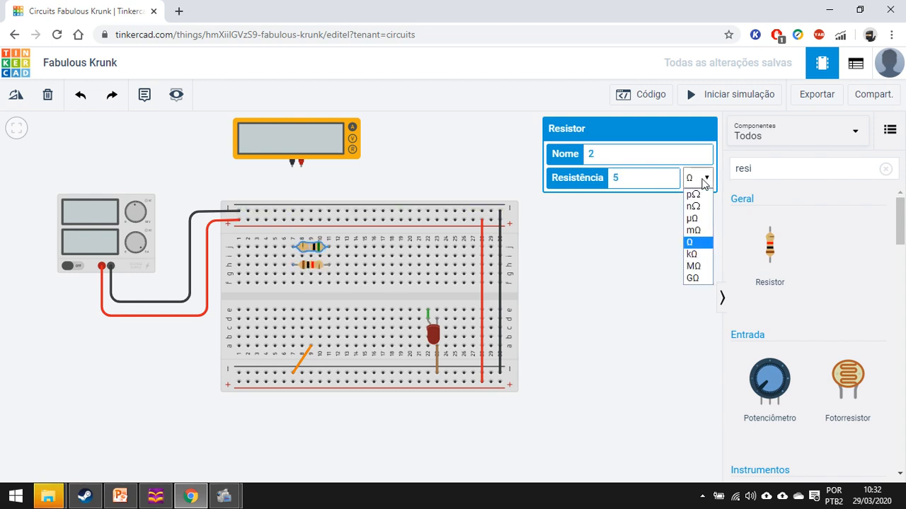
pyautogui.click(692, 254)
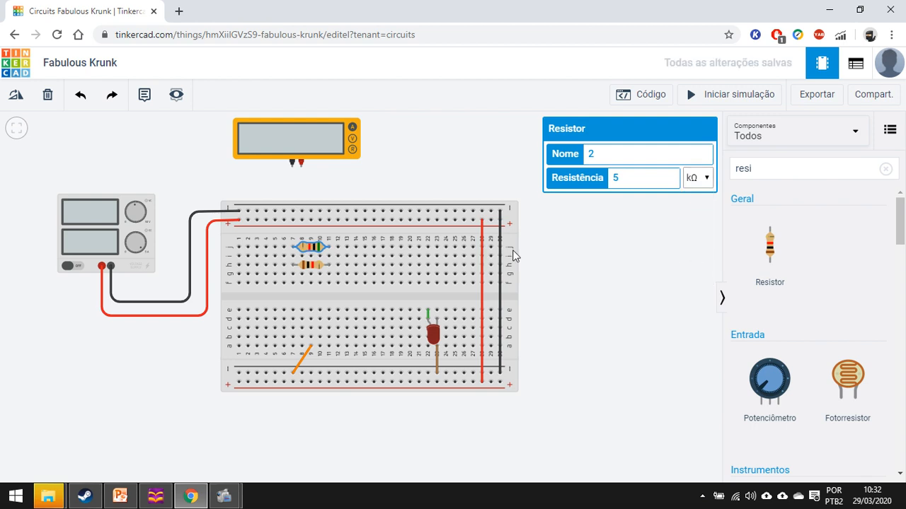
# Step: Add a third resistor with a resistance of 4 kΩ and place it horizontally in row f across columns 7 to 11
pyautogui.click(596, 243)
pyautogui.click(312, 254)
pyautogui.click(311, 267)
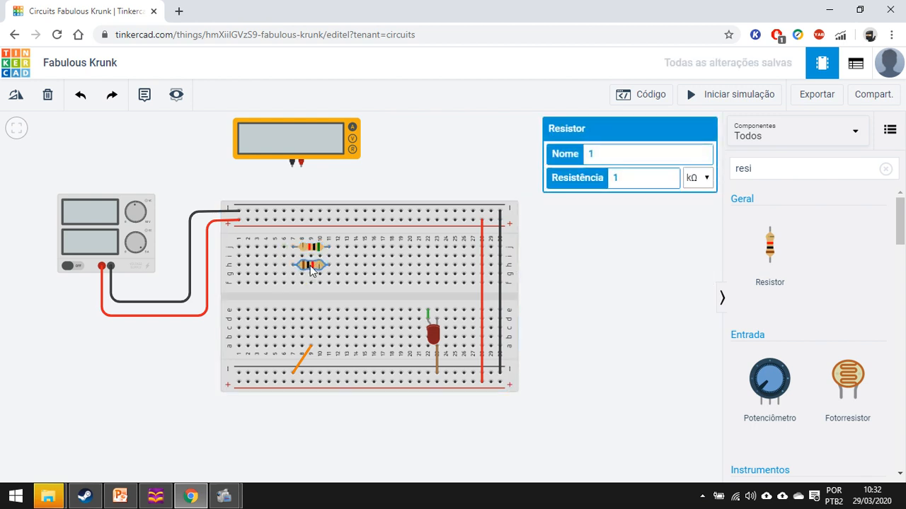
pyautogui.moveTo(767, 248); pyautogui.dragTo(561, 266)
pyautogui.click(701, 177)
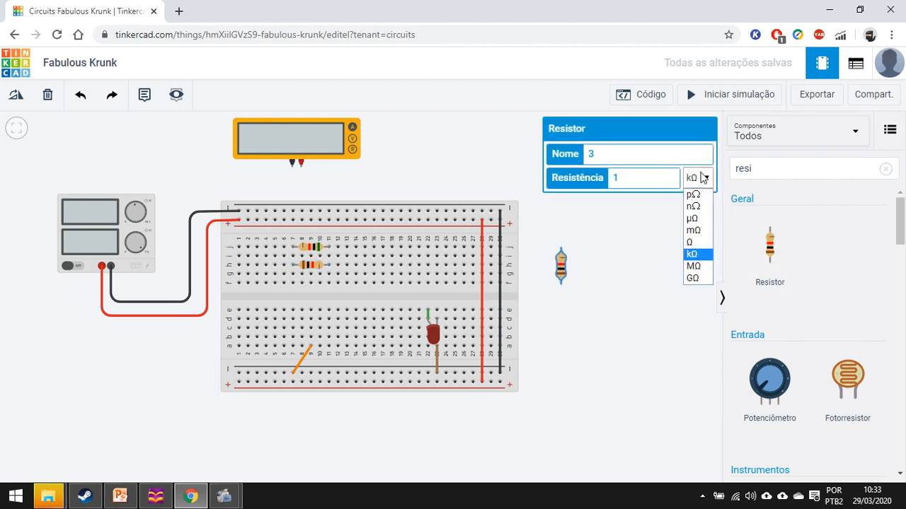
pyautogui.click(671, 179)
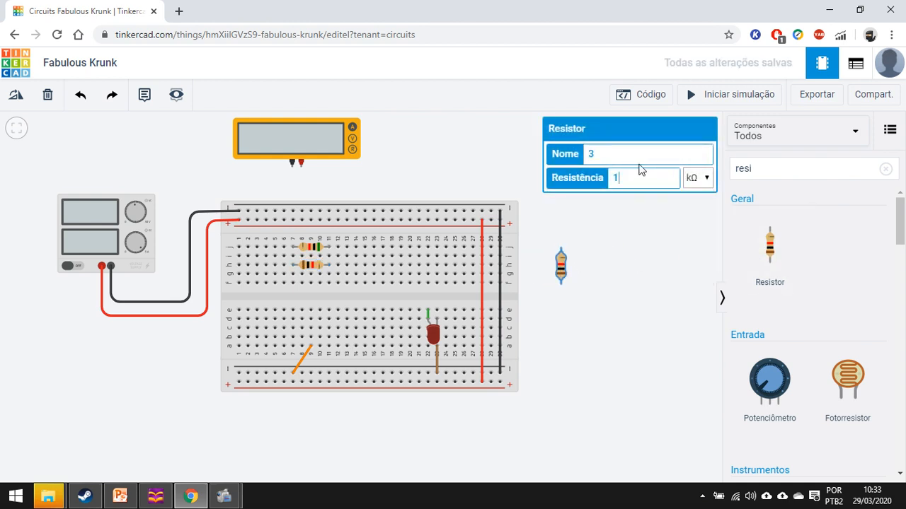
pyautogui.click(705, 178)
pyautogui.click(705, 180)
pyautogui.click(644, 157)
pyautogui.press('Tab')
pyautogui.click(13, 99)
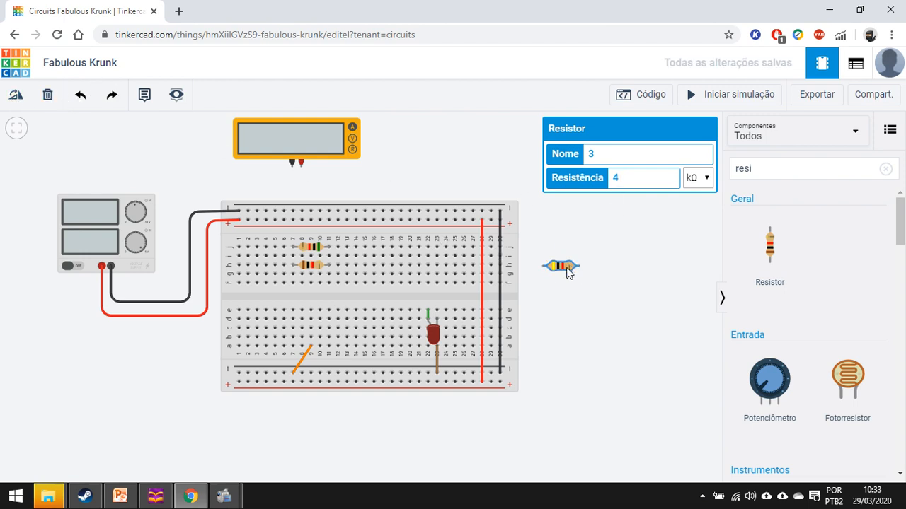
pyautogui.moveTo(568, 269); pyautogui.dragTo(313, 286)
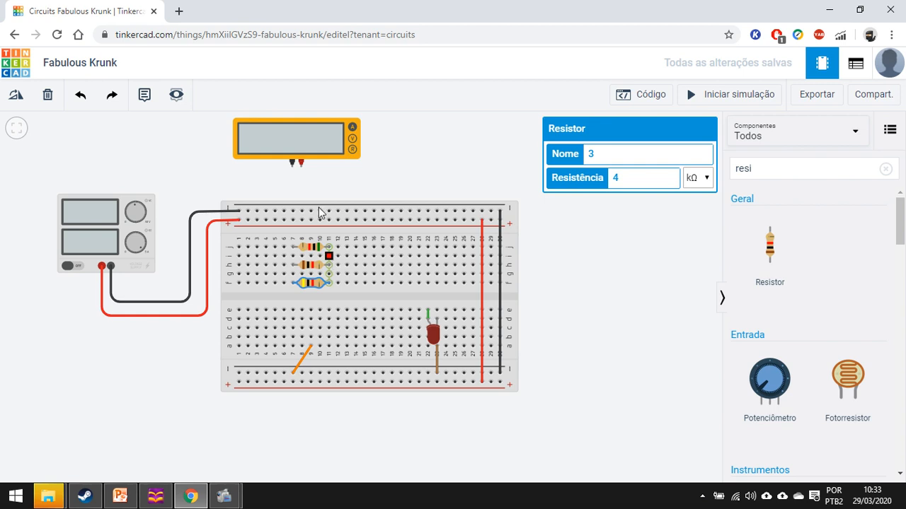
# Step: Wire the upper positive rail to row j of column 2 and the upper negative rail to row i of column 19
pyautogui.moveTo(335, 147)
pyautogui.mouseDown()
pyautogui.moveTo(392, 143)
pyautogui.moveTo(349, 135)
pyautogui.mouseUp()
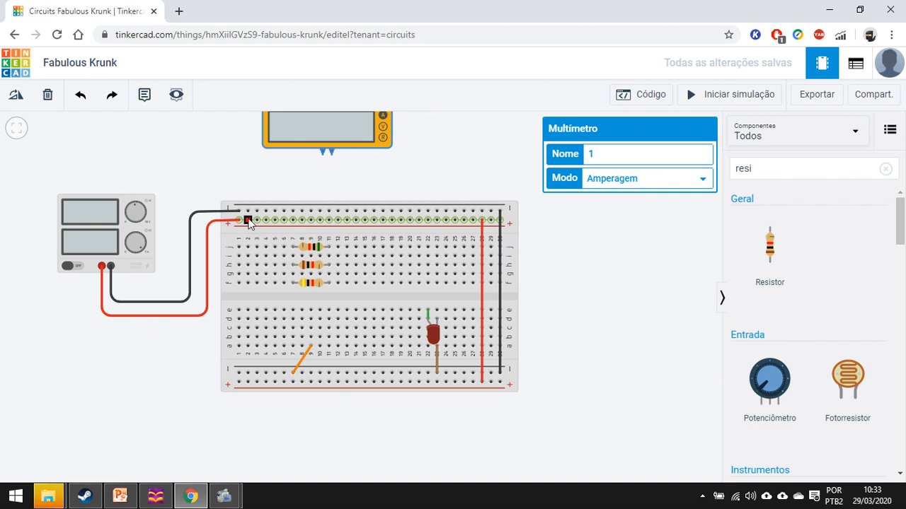
pyautogui.click(248, 221)
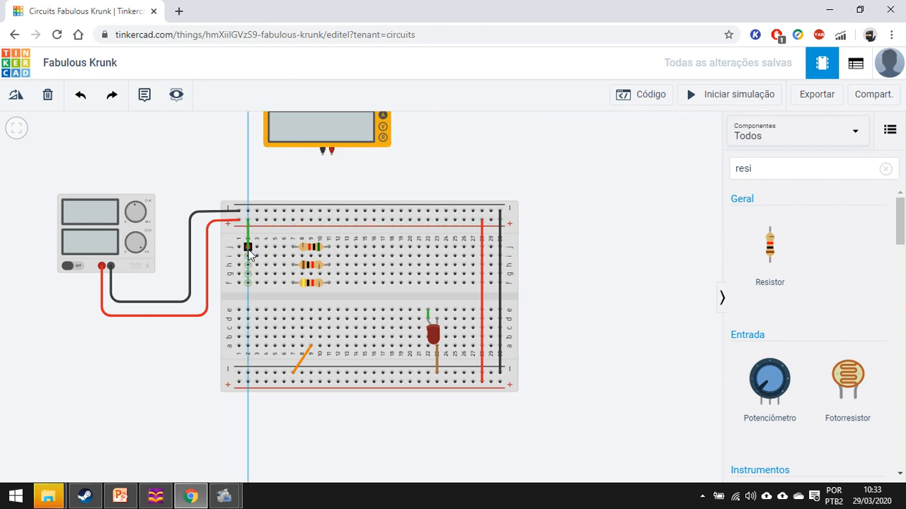
pyautogui.click(248, 247)
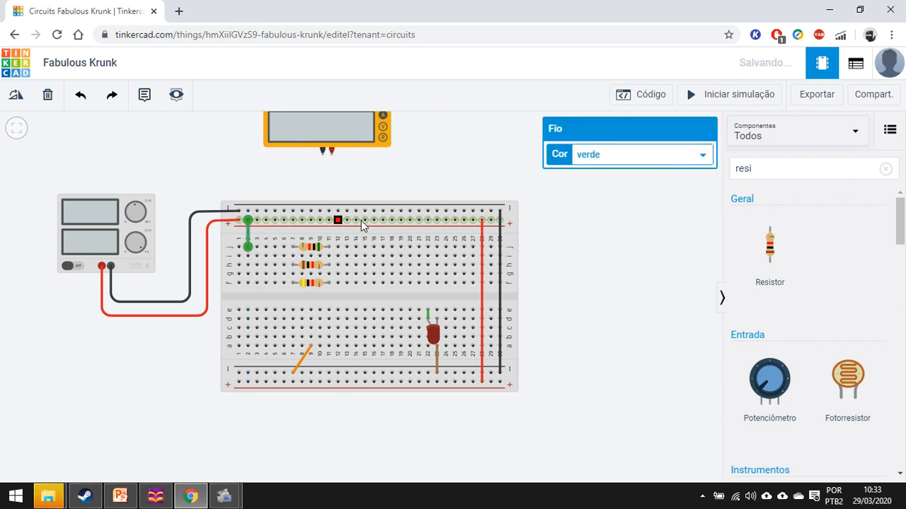
pyautogui.click(401, 213)
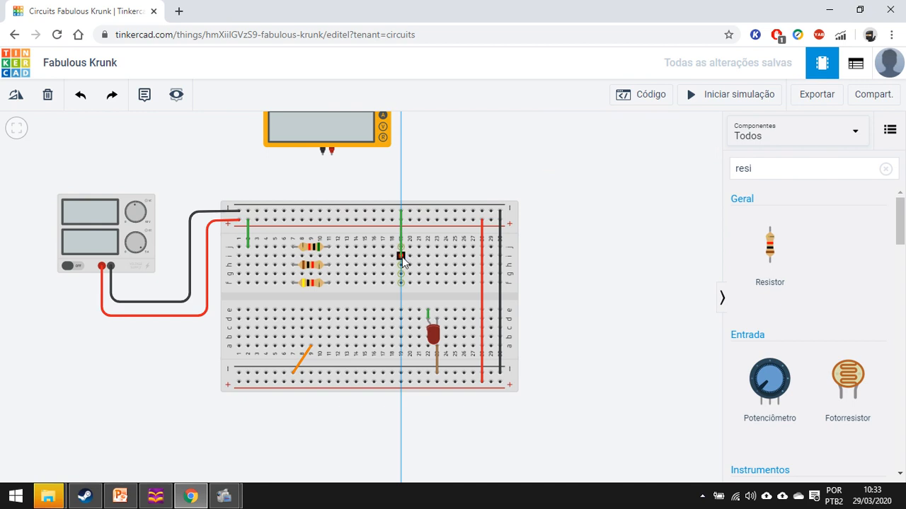
pyautogui.click(401, 256)
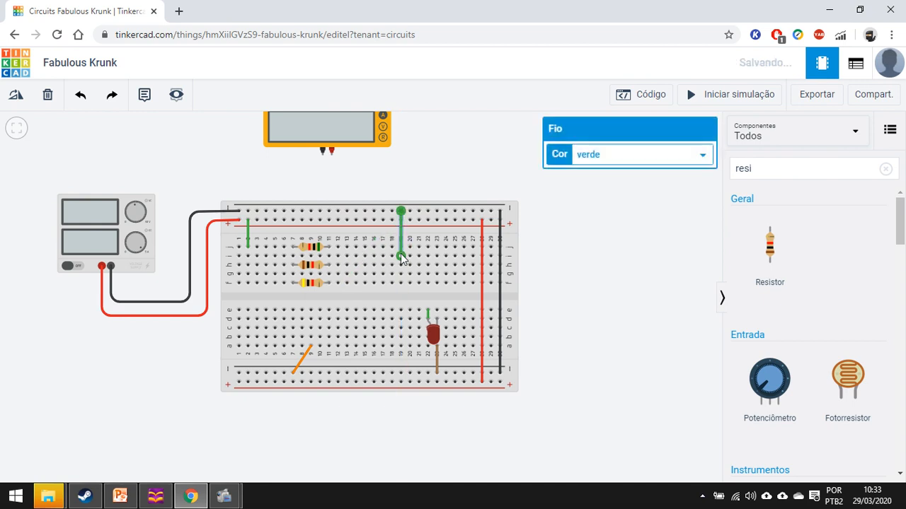
# Step: Color the negative-rail wire at column 19 white (branco) and the positive-rail wire at column 2 orange (laranja)
pyautogui.click(602, 160)
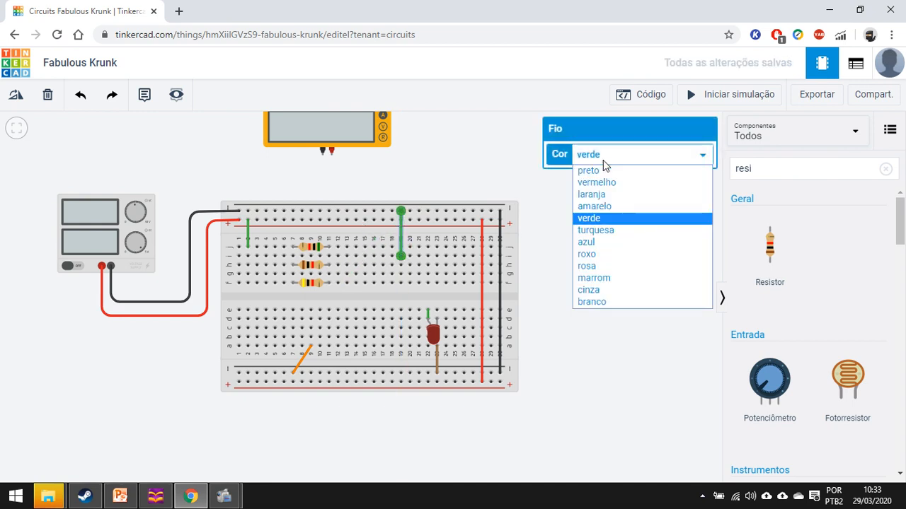
pyautogui.click(600, 303)
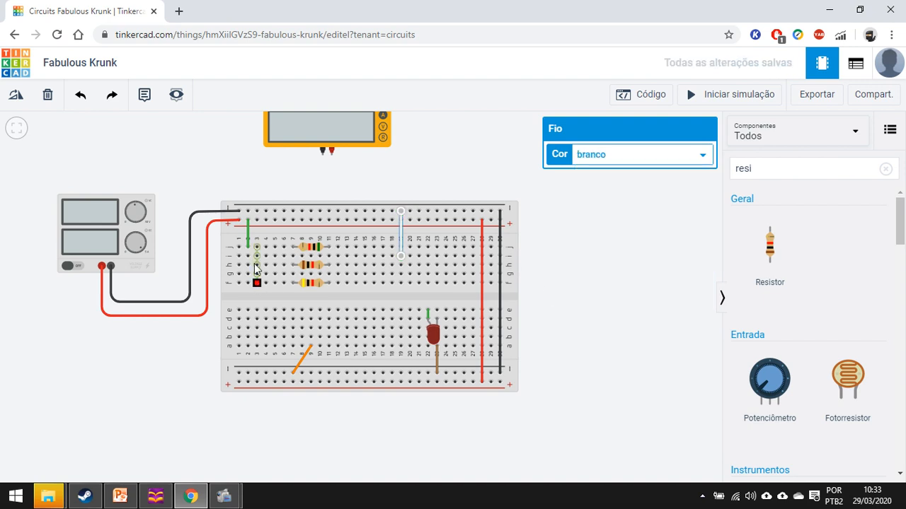
pyautogui.click(249, 245)
pyautogui.click(615, 160)
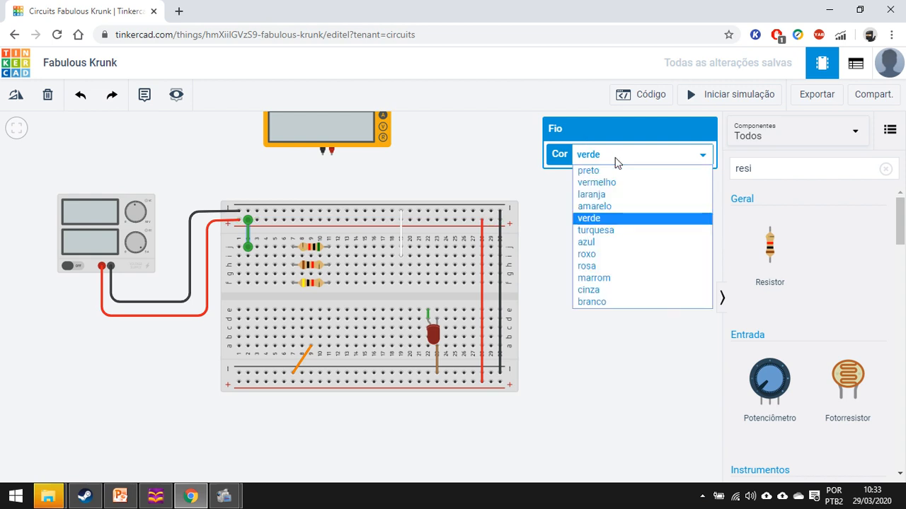
pyautogui.click(594, 194)
pyautogui.click(503, 177)
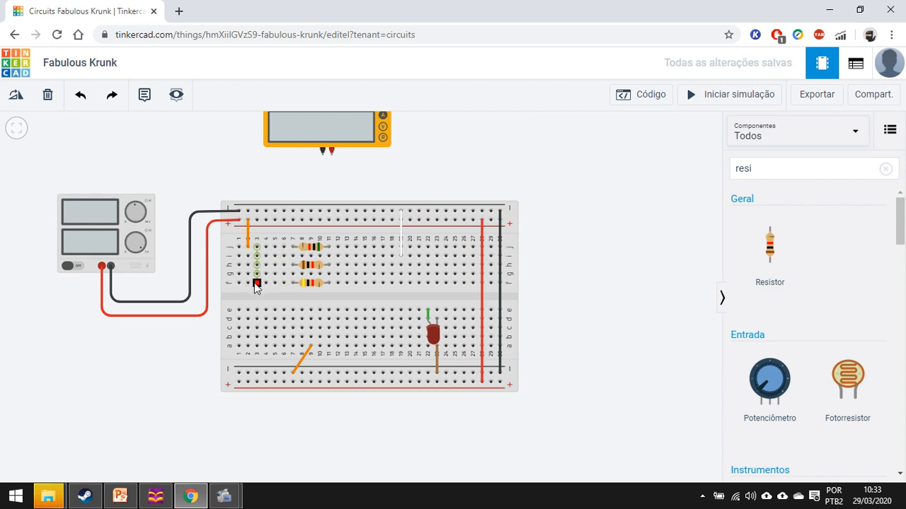
# Step: Add two wires in row g, one from column 2 to column 7 and one from column 11 to column 19
pyautogui.click(247, 274)
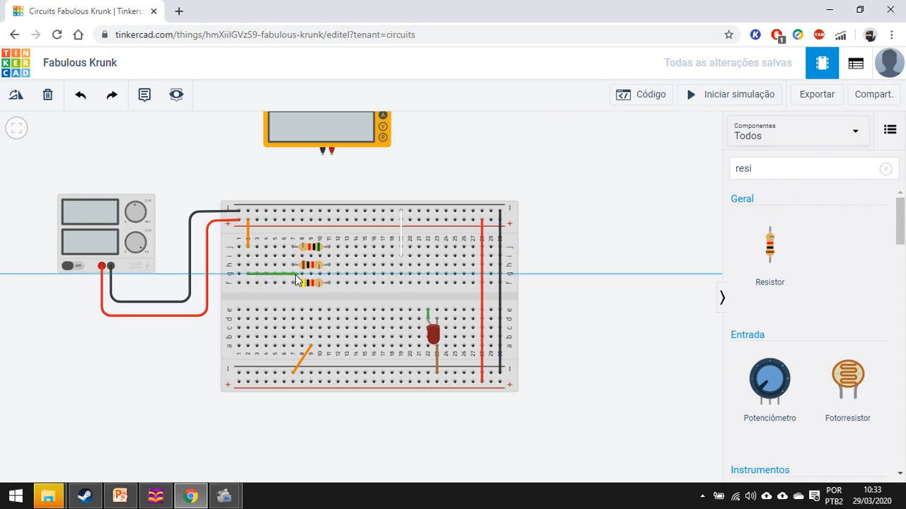
pyautogui.click(293, 273)
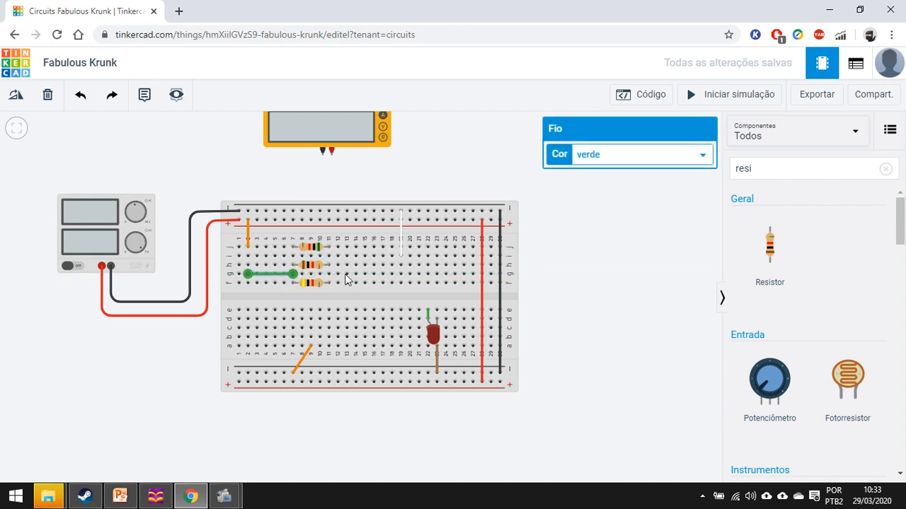
pyautogui.click(329, 274)
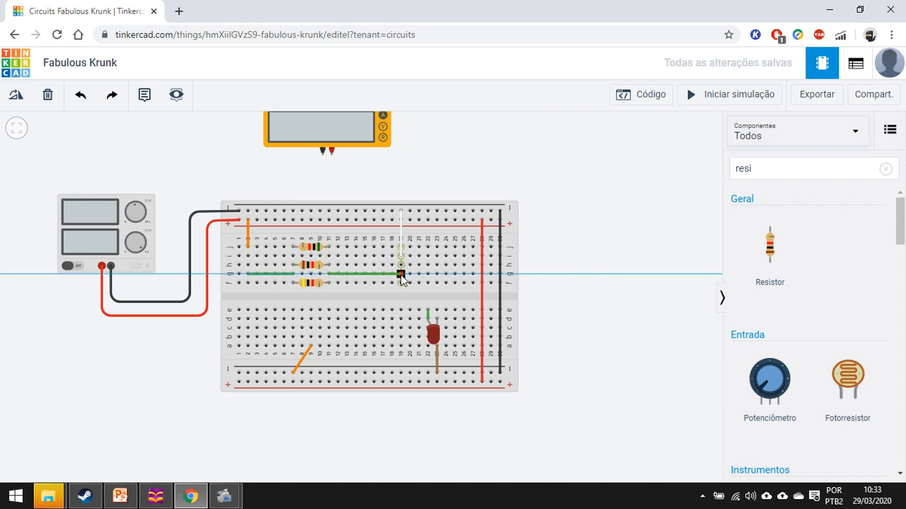
pyautogui.click(409, 274)
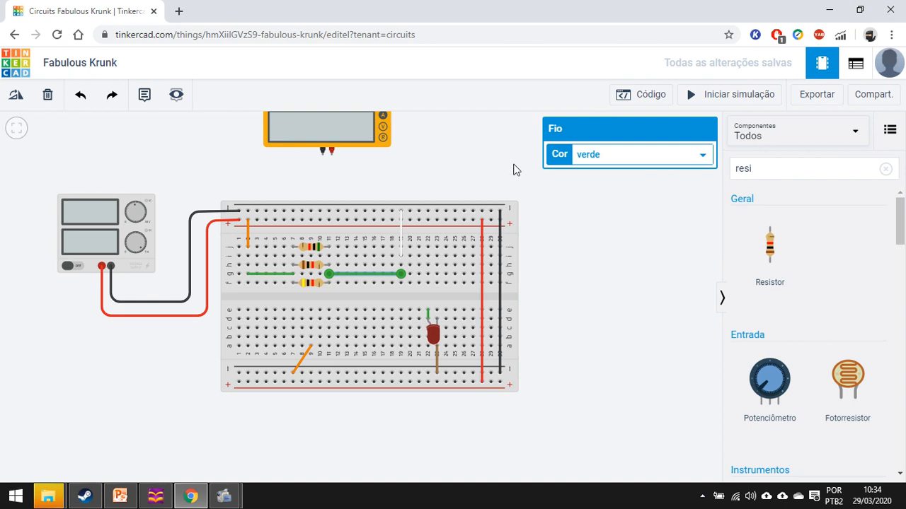
# Step: Reposition the multimeter above the breadboard and connect its negative terminal to the row j resistor at column 11 and its positive terminal at column 7
pyautogui.click(355, 129)
pyautogui.moveTo(320, 131); pyautogui.dragTo(310, 147)
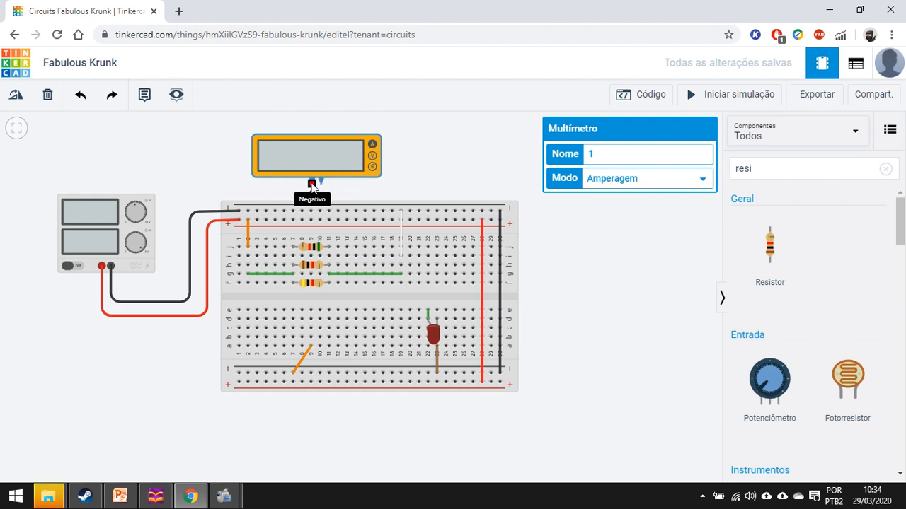
pyautogui.moveTo(333, 165); pyautogui.dragTo(358, 153)
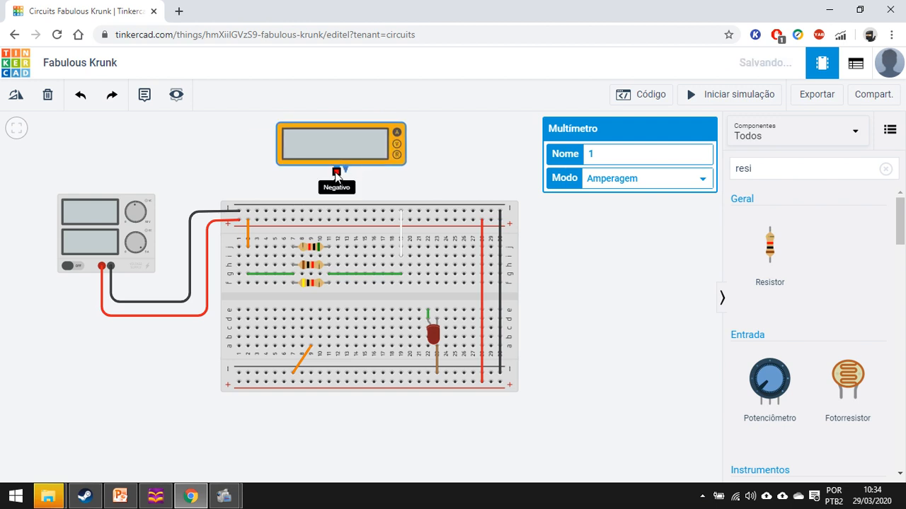
pyautogui.click(336, 173)
pyautogui.click(331, 247)
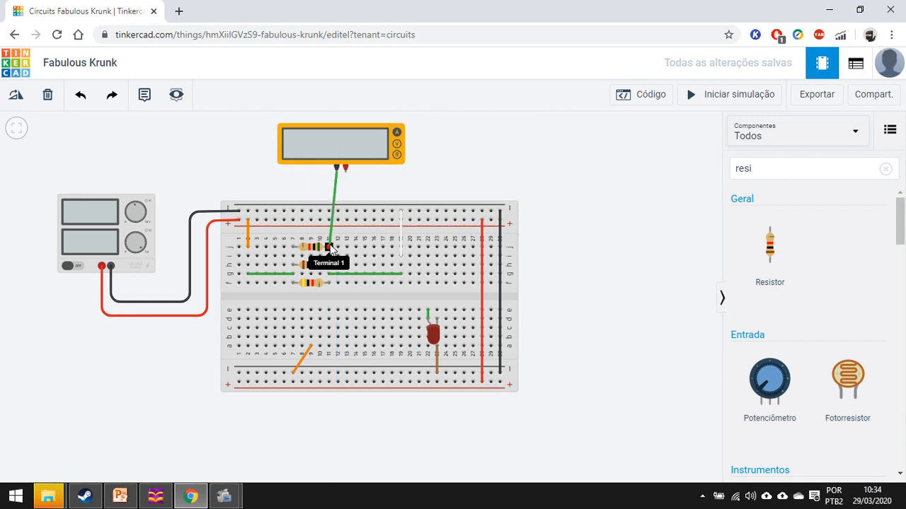
pyautogui.click(345, 168)
pyautogui.click(344, 188)
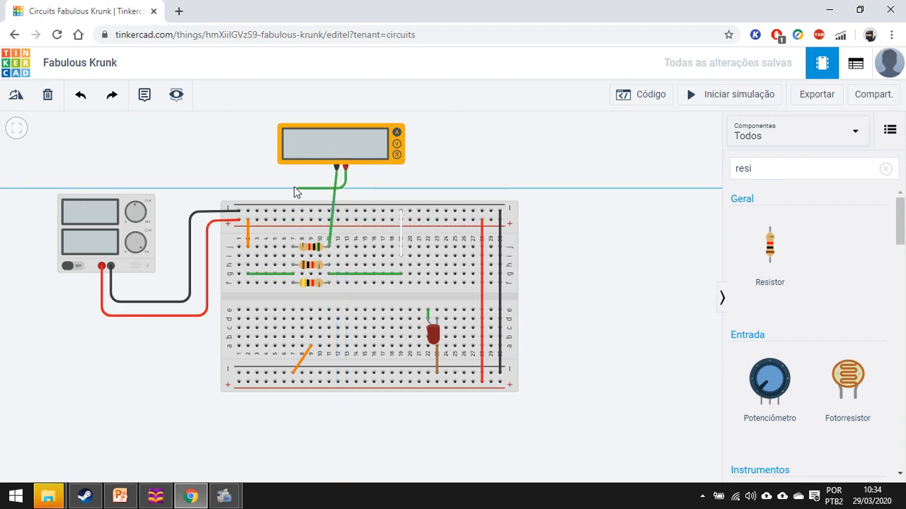
pyautogui.click(292, 188)
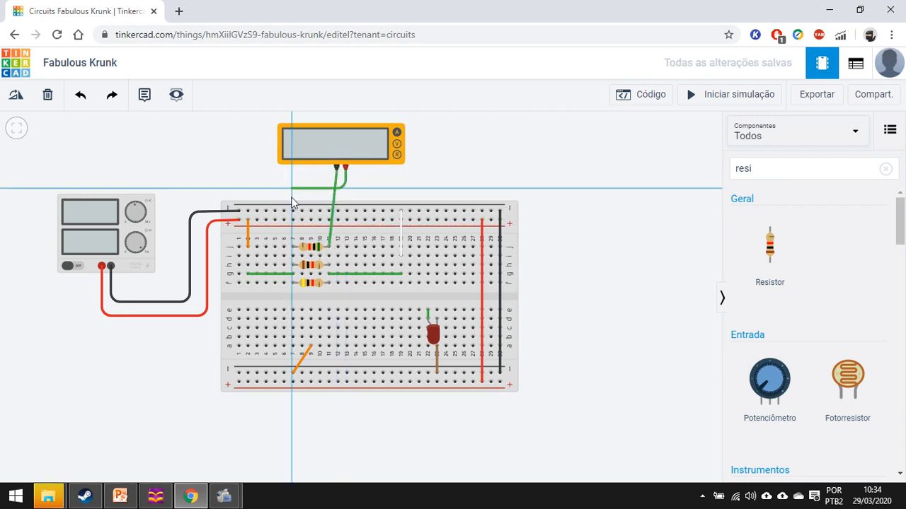
pyautogui.click(292, 246)
# Step: Color the multimeter's positive wire purple (roxo) and its negative wire turquoise (turquesa)
pyautogui.click(642, 154)
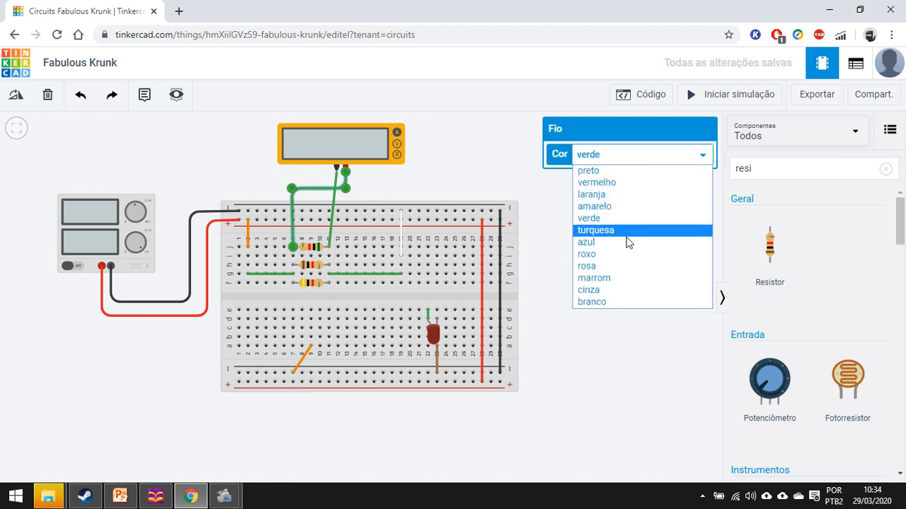
pyautogui.click(621, 257)
pyautogui.click(332, 202)
pyautogui.click(603, 157)
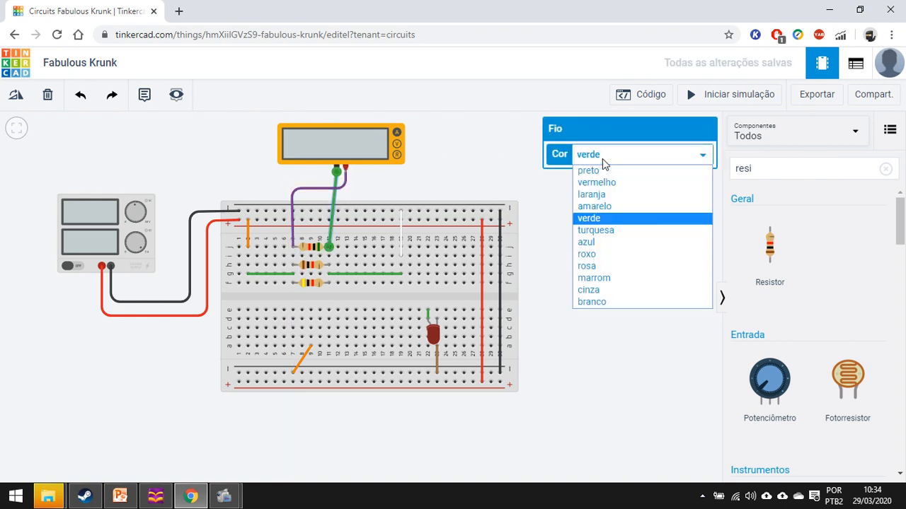
pyautogui.click(610, 229)
pyautogui.click(486, 145)
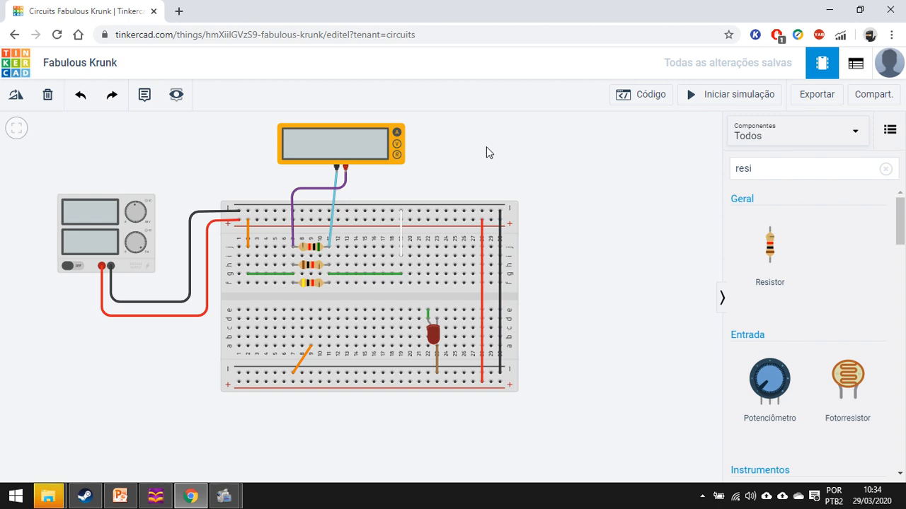
# Step: Color the row g wire between columns 11 and 19 white (branco)
pyautogui.click(339, 274)
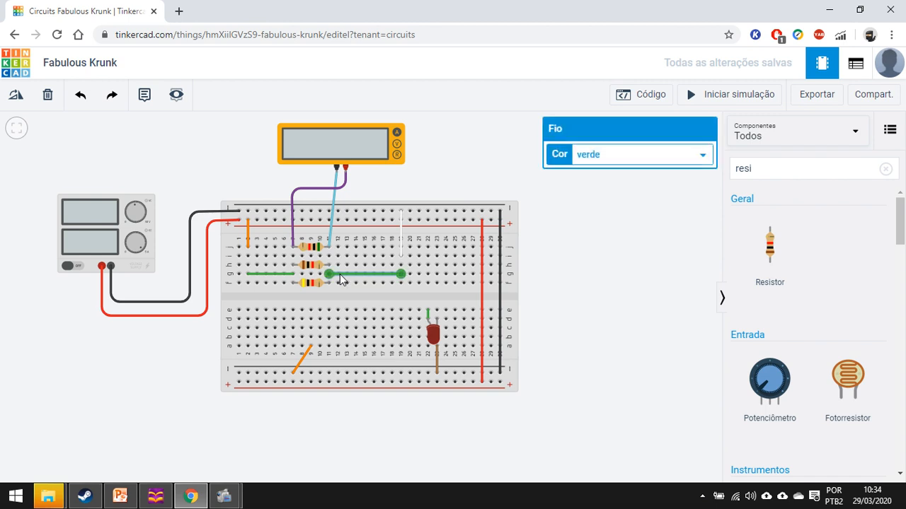
pyautogui.click(639, 159)
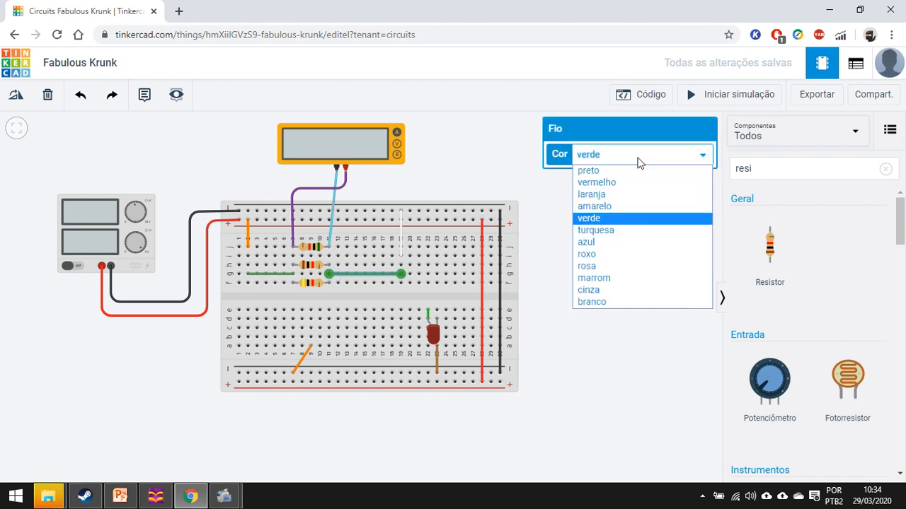
pyautogui.click(600, 301)
# Step: Color the row g wire between columns 2 and 7 orange (laranja)
pyautogui.click(274, 274)
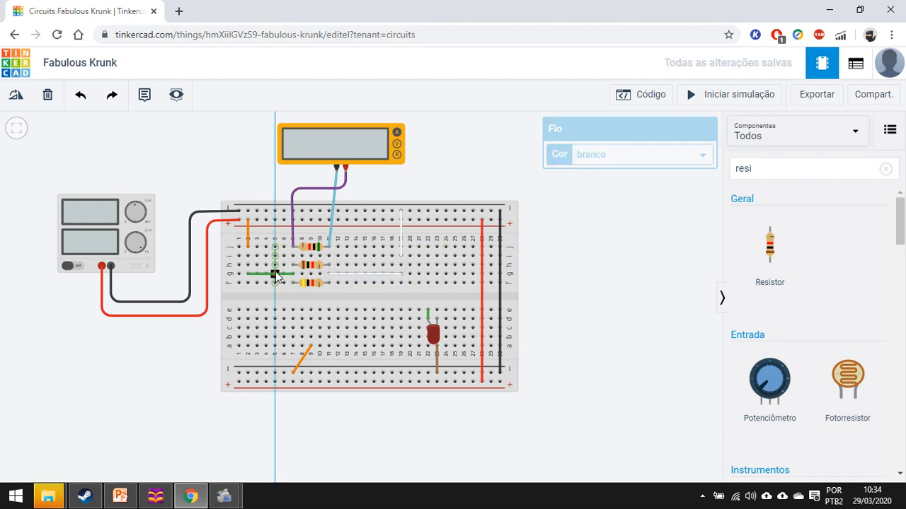
pyautogui.click(261, 275)
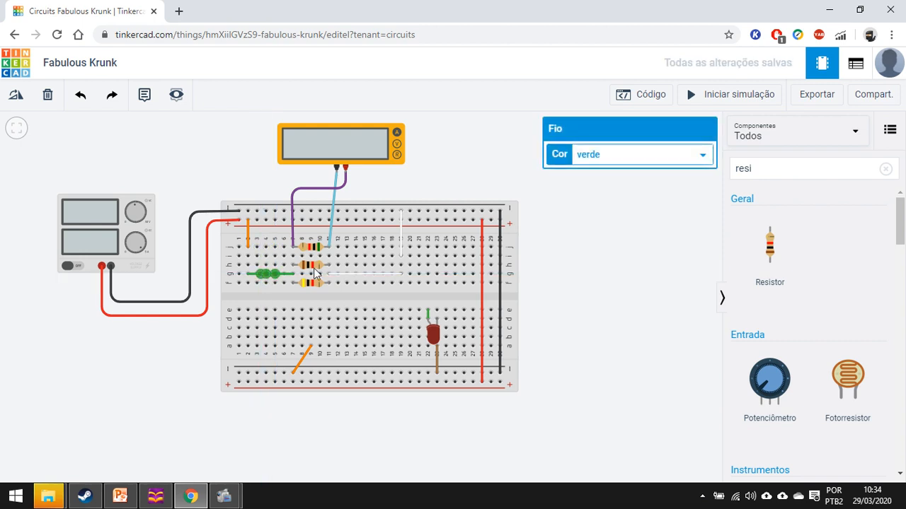
pyautogui.click(276, 274)
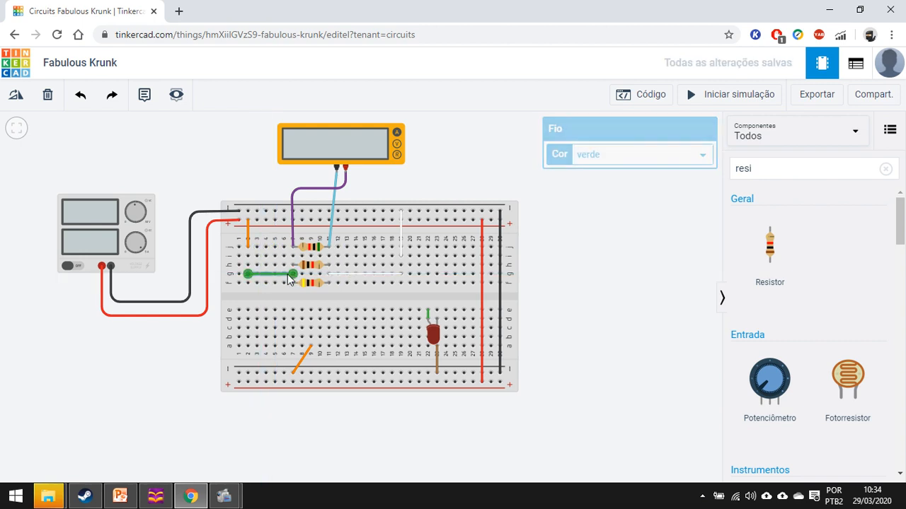
pyautogui.click(634, 157)
pyautogui.click(590, 194)
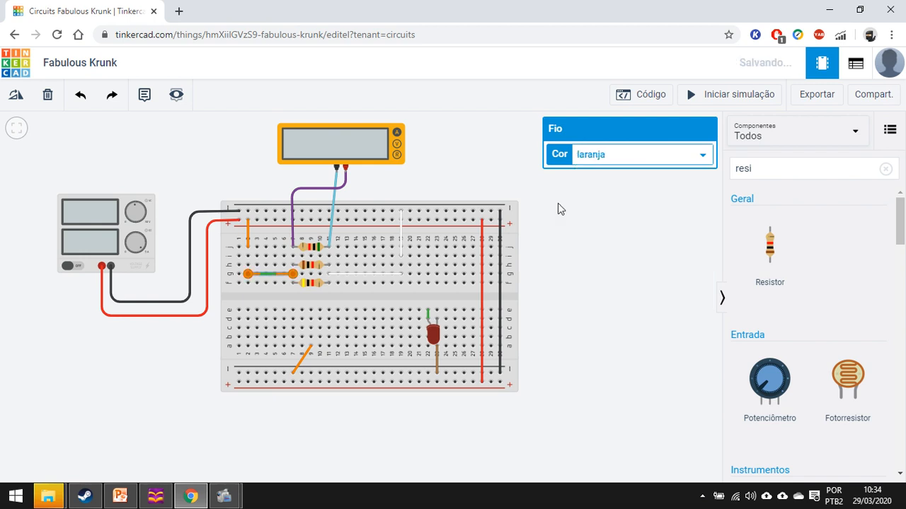
pyautogui.click(503, 174)
# Step: Color the row g wire between columns 11 and 19 gray (cinza)
pyautogui.click(372, 274)
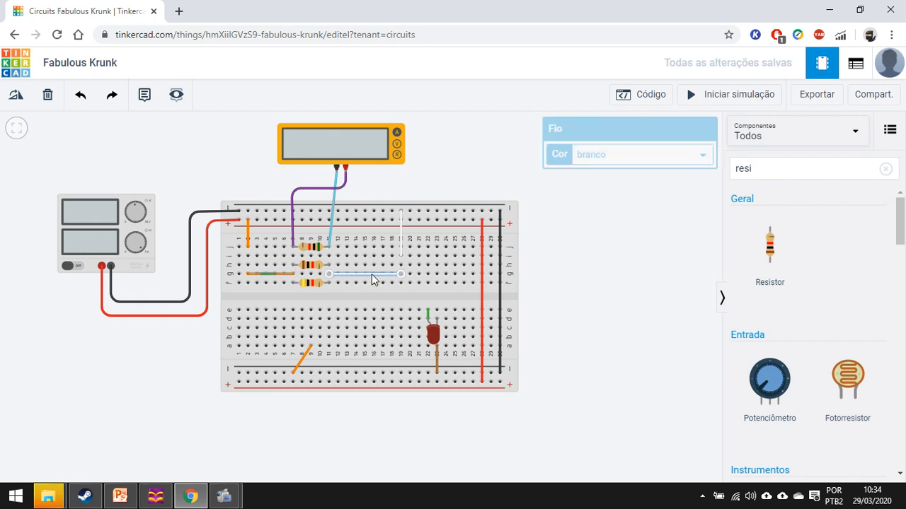
pyautogui.click(656, 150)
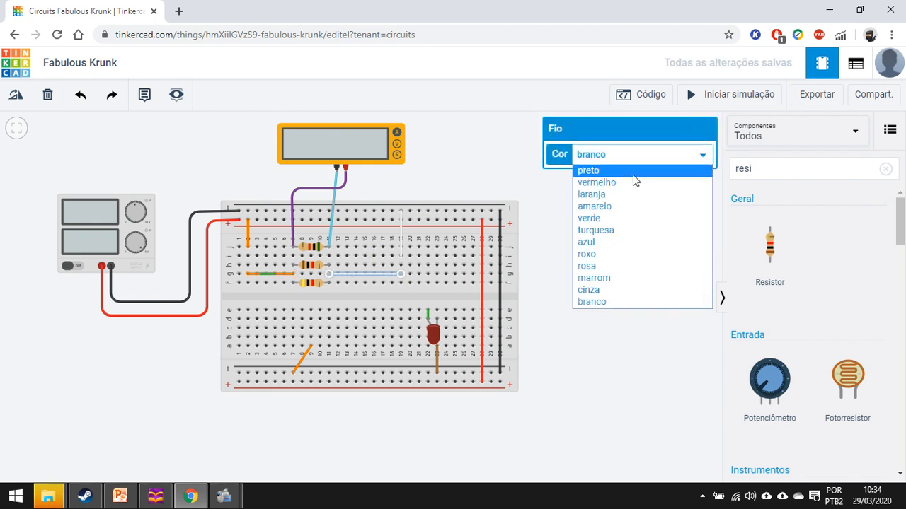
pyautogui.click(622, 290)
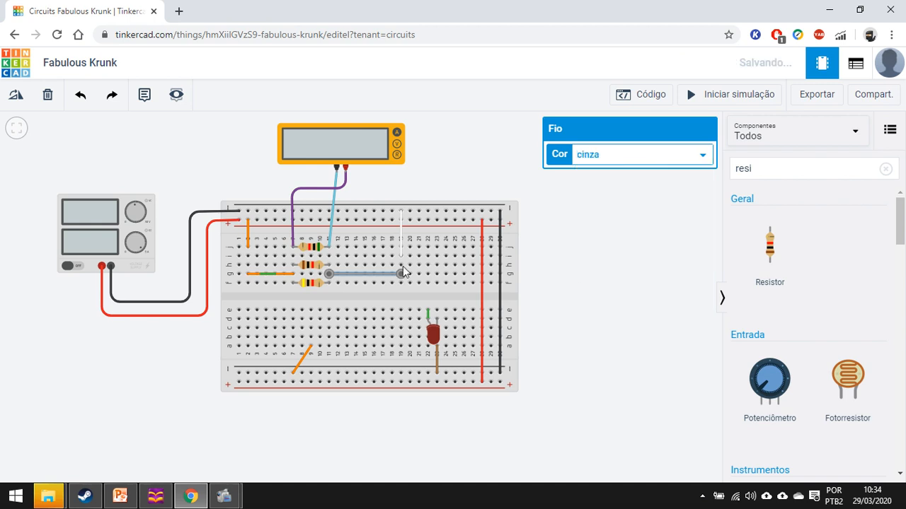
# Step: Color the vertical wire between the upper negative rail and row i at column 19 gray (cinza)
pyautogui.click(401, 238)
pyautogui.click(620, 152)
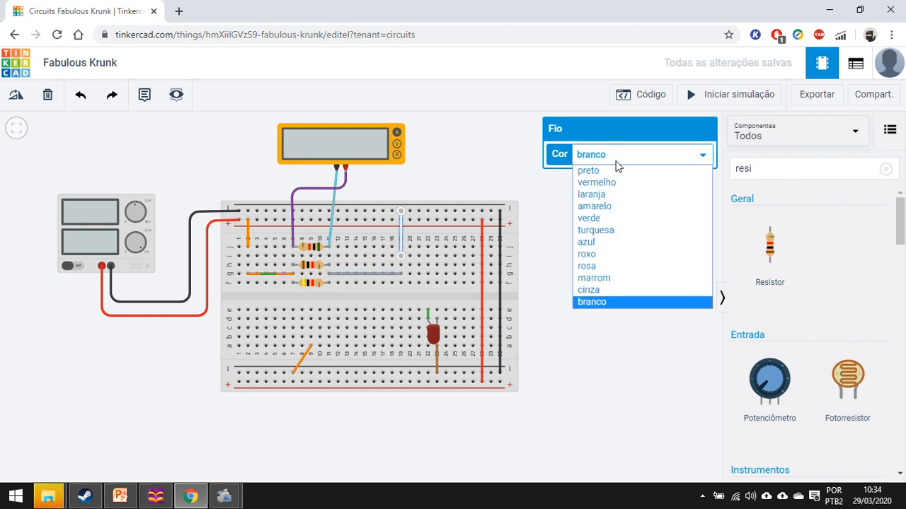
pyautogui.click(624, 290)
pyautogui.click(549, 342)
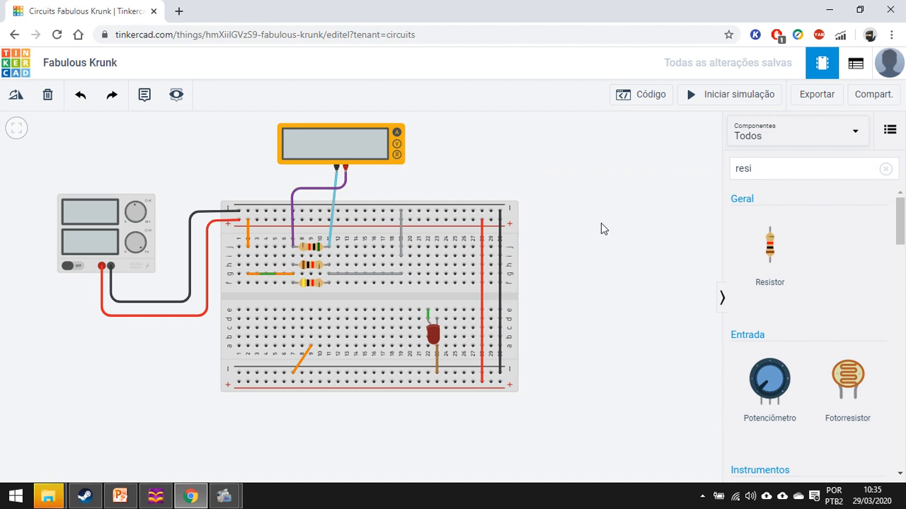
# Step: With the simulation running, set the multimeter to voltage mode (Tensão) and the power supply to about 11.4 V; stop the simulation
pyautogui.click(721, 96)
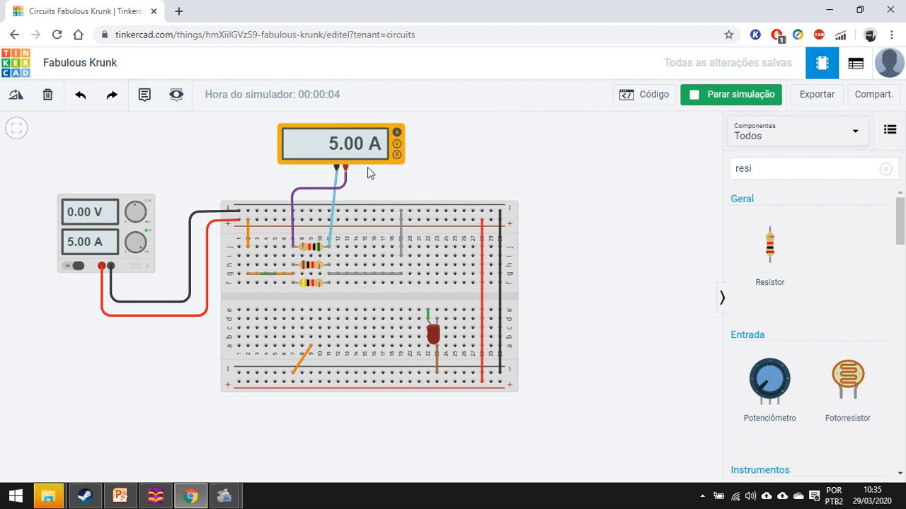
pyautogui.click(397, 144)
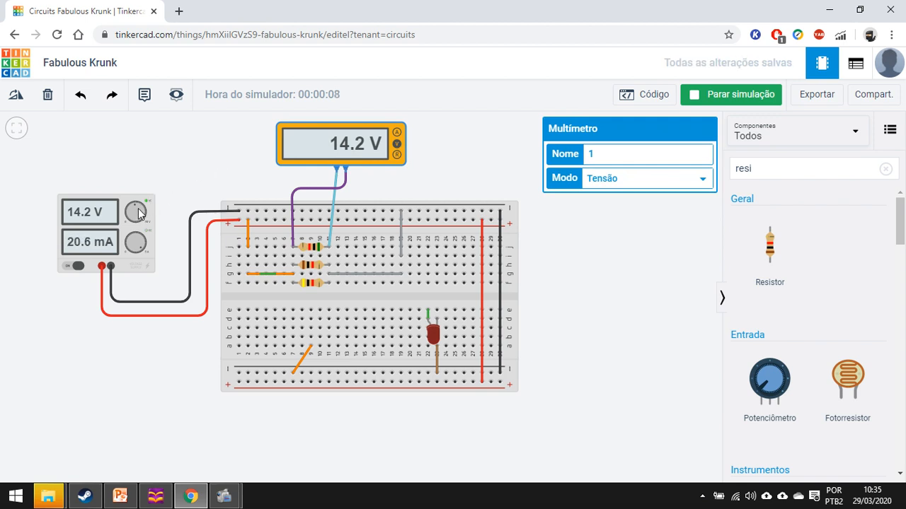
pyautogui.moveTo(136, 210)
pyautogui.mouseDown()
pyautogui.moveTo(125, 201)
pyautogui.moveTo(146, 220)
pyautogui.moveTo(138, 227)
pyautogui.moveTo(135, 212)
pyautogui.mouseUp()
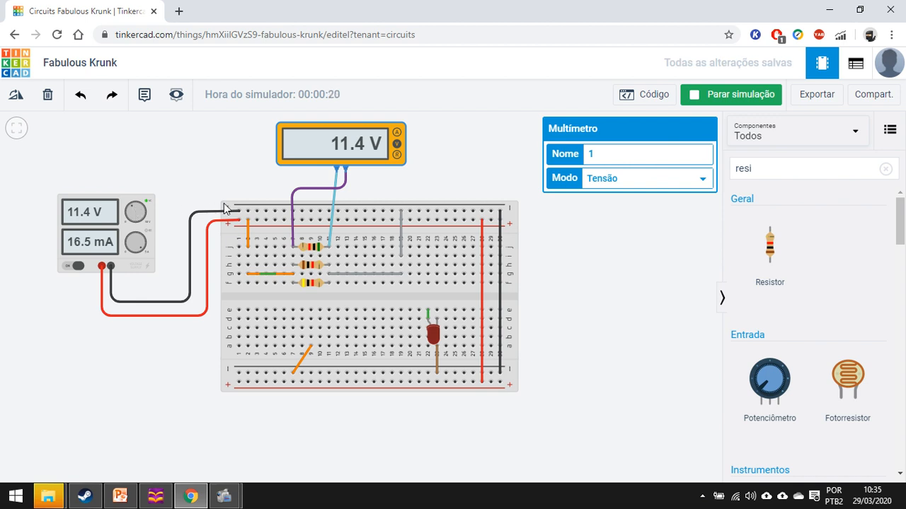
pyautogui.click(293, 231)
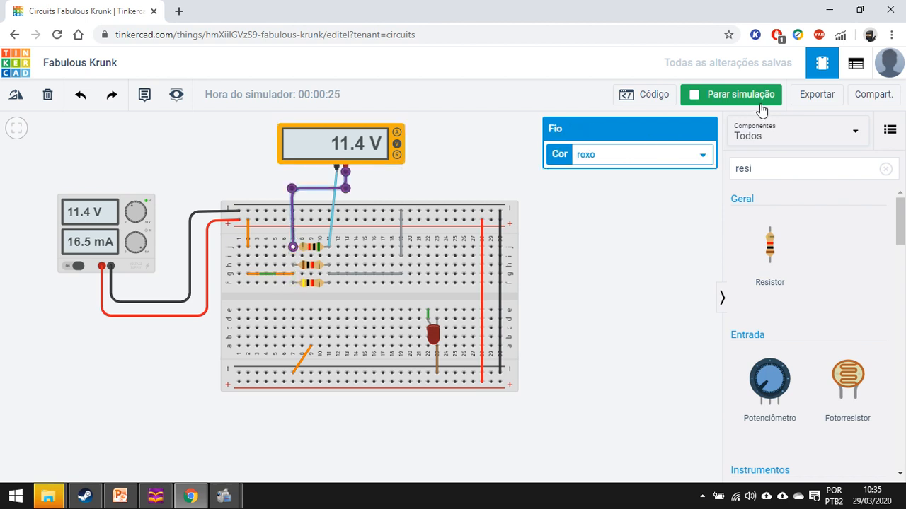
pyautogui.click(731, 94)
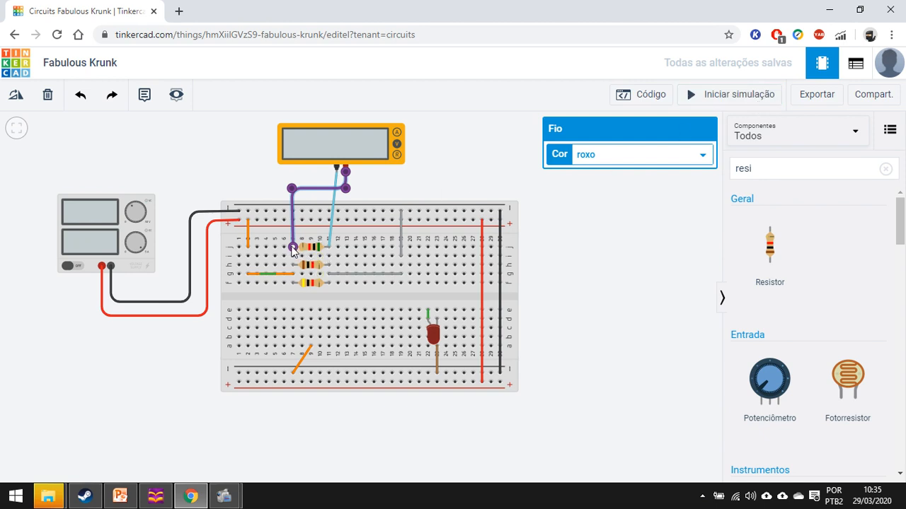
# Step: Move the multimeter leads to row h, columns 7 and 11, and simulate to measure the middle resistor's voltage
pyautogui.moveTo(292, 247); pyautogui.dragTo(328, 264)
pyautogui.click(330, 247)
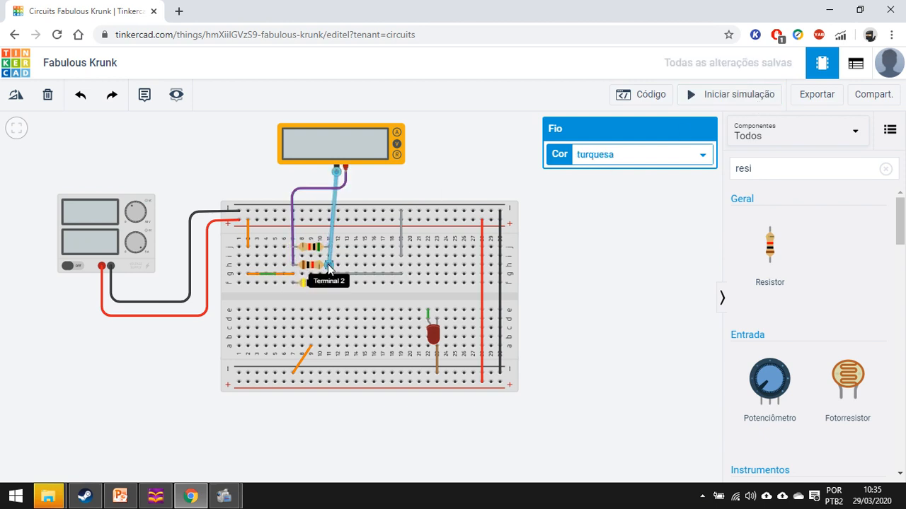
pyautogui.click(692, 95)
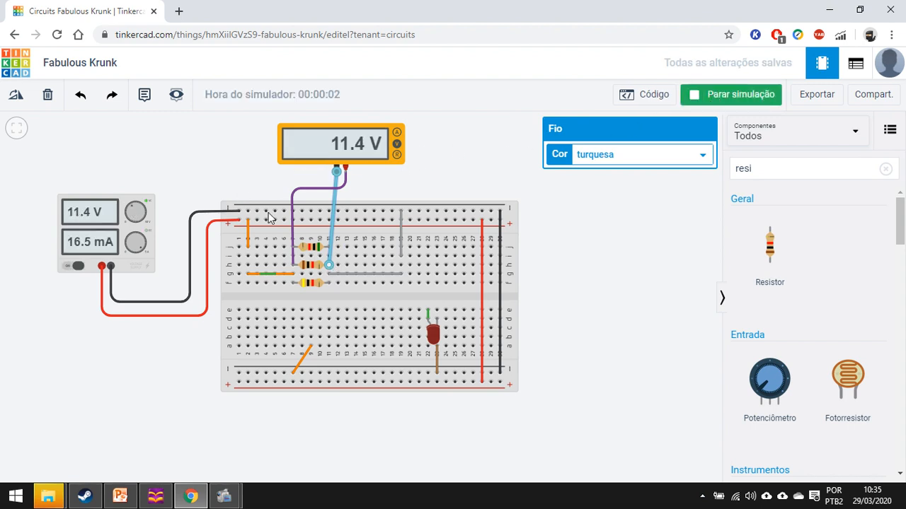
pyautogui.click(693, 95)
# Step: Move the multimeter leads to row f, columns 7 and 11, and simulate to measure the lowest resistor's voltage
pyautogui.click(292, 264)
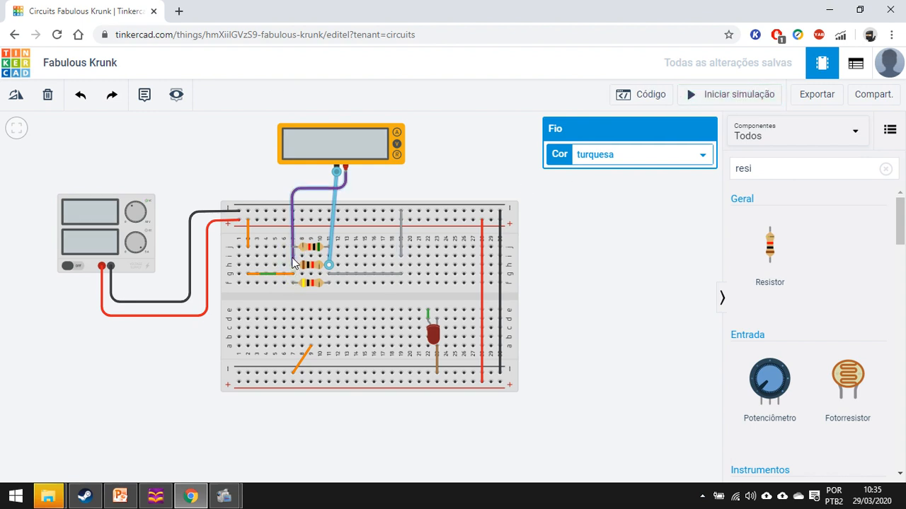
pyautogui.moveTo(292, 263); pyautogui.dragTo(329, 283)
pyautogui.click(329, 256)
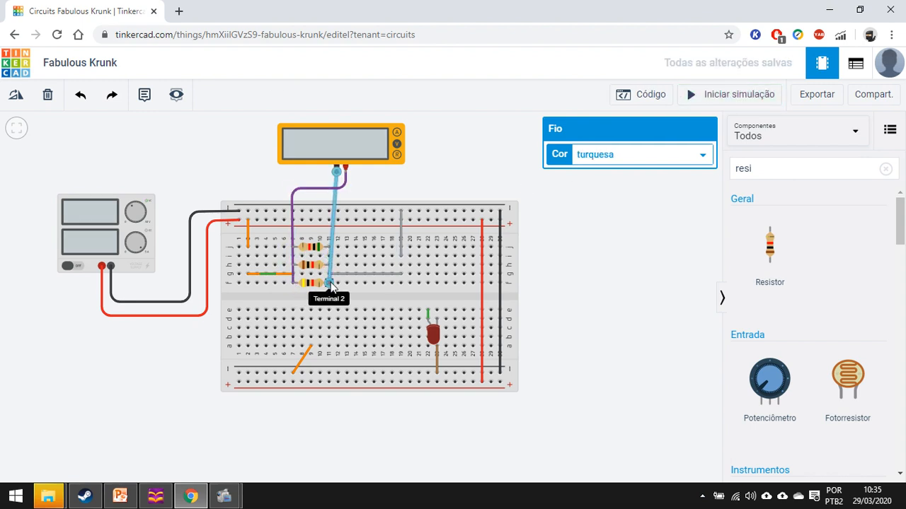
pyautogui.click(712, 100)
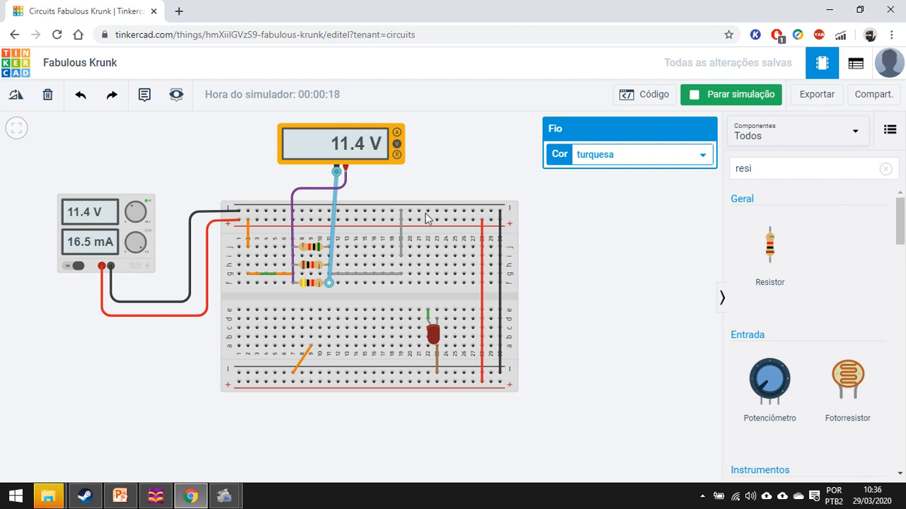
pyautogui.click(738, 99)
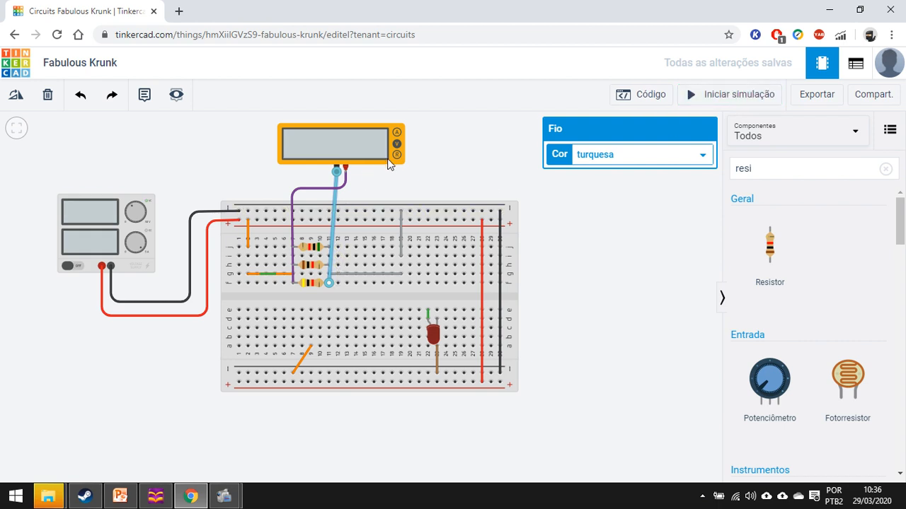
# Step: Delete the gray row g wire between columns 11 and 19 and move the multimeter's turquoise lead to row j, column 14
pyautogui.click(351, 275)
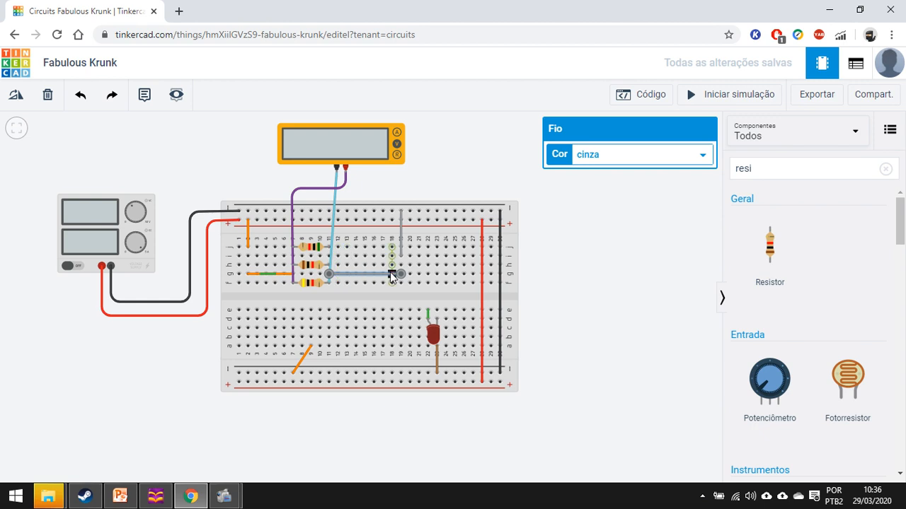
pyautogui.press('Delete')
pyautogui.click(332, 230)
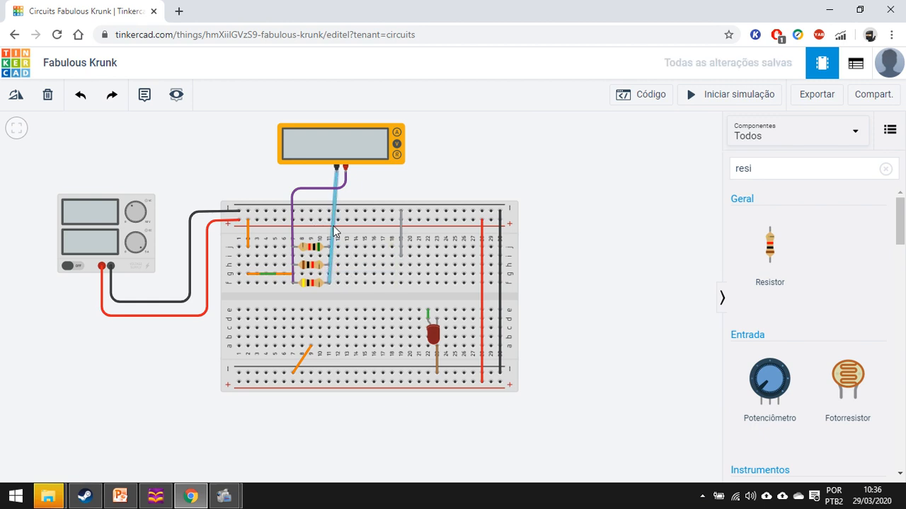
pyautogui.moveTo(329, 283); pyautogui.dragTo(451, 180)
pyautogui.hotkey('ctrl', 'z')
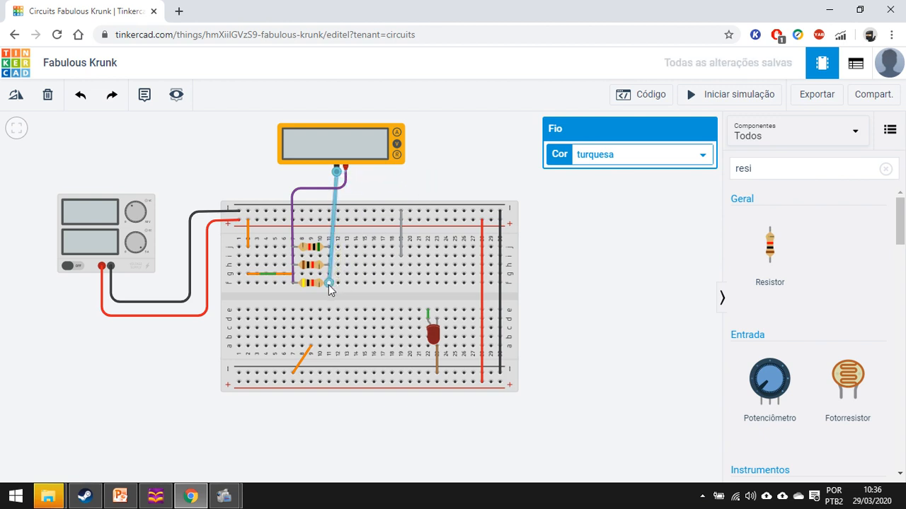
pyautogui.moveTo(330, 284); pyautogui.dragTo(322, 249)
# Step: Shift the row j resistor to columns 8 through 12 and move the multimeter's purple lead to row i, column 12
pyautogui.click(317, 250)
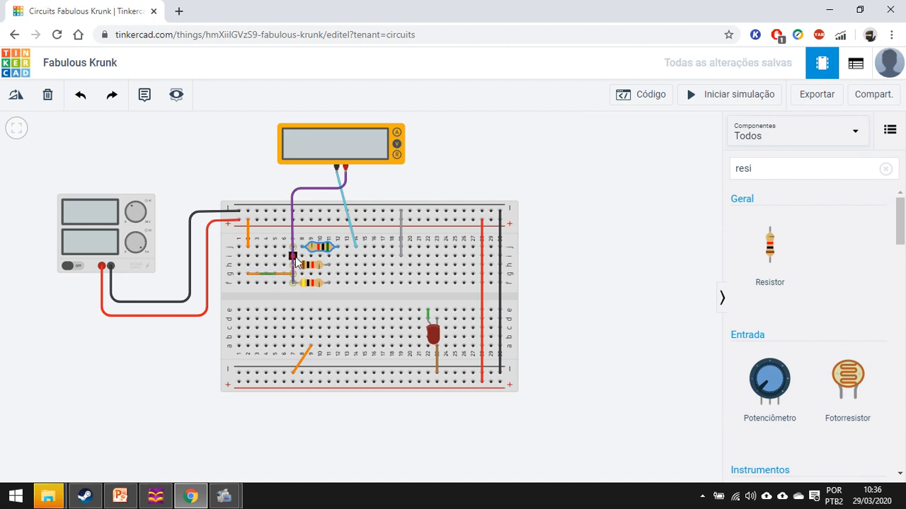
pyautogui.click(293, 257)
pyautogui.moveTo(292, 282); pyautogui.dragTo(338, 258)
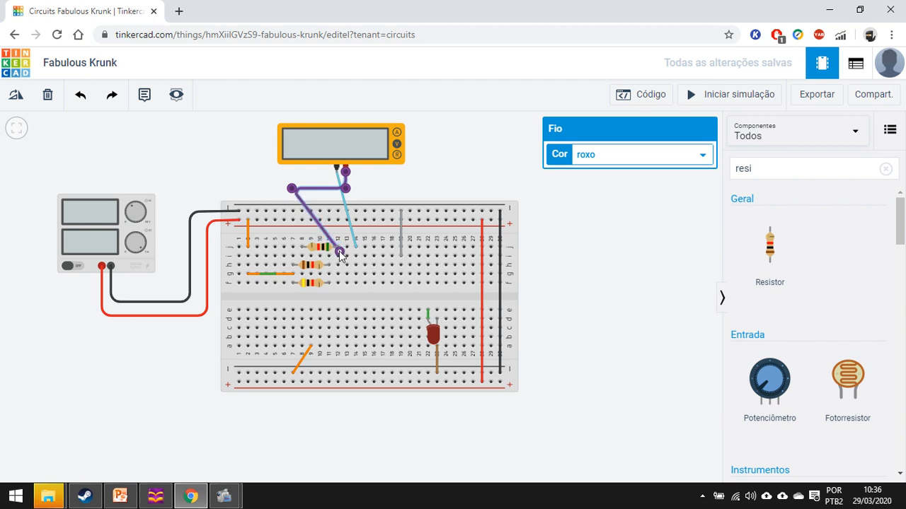
pyautogui.click(452, 161)
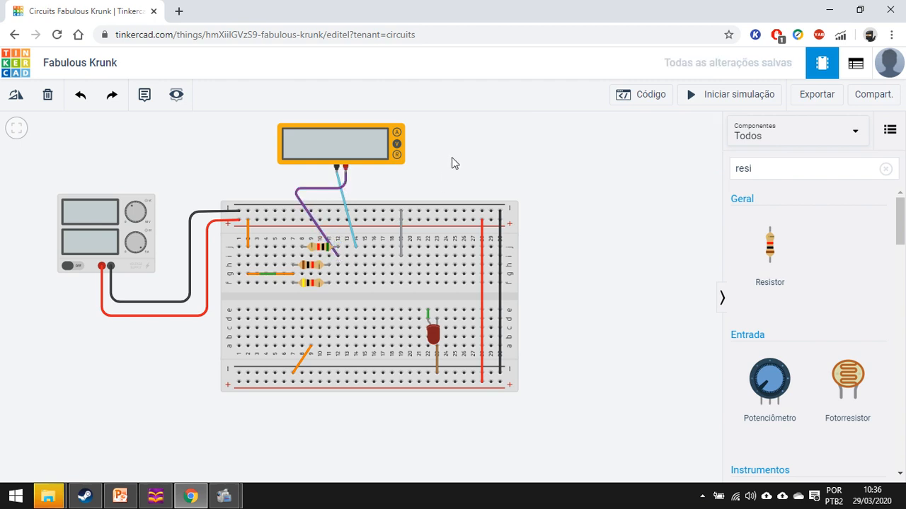
# Step: Check the resistance of the row j resistor
pyautogui.click(319, 248)
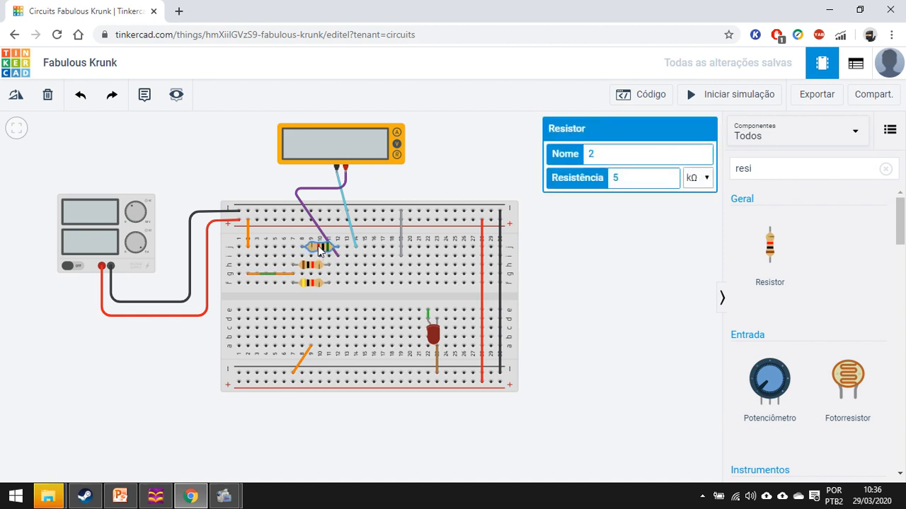
pyautogui.click(431, 179)
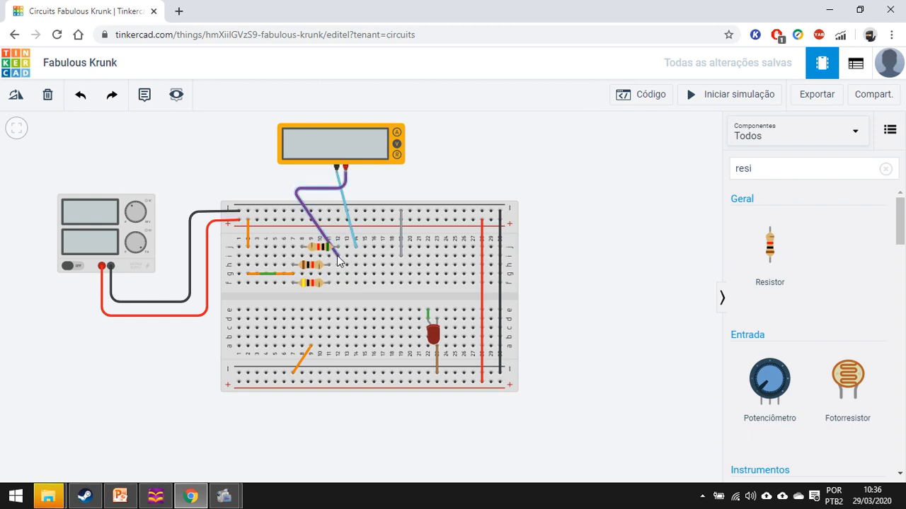
pyautogui.moveTo(337, 261); pyautogui.dragTo(330, 246)
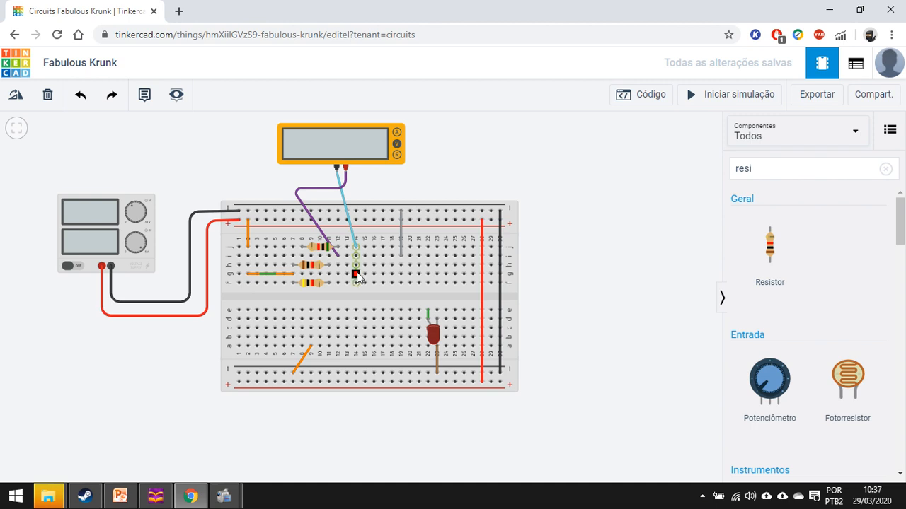
# Step: Connect columns 14 and 19 in row g with a gray (cinza) wire
pyautogui.click(356, 274)
pyautogui.click(400, 274)
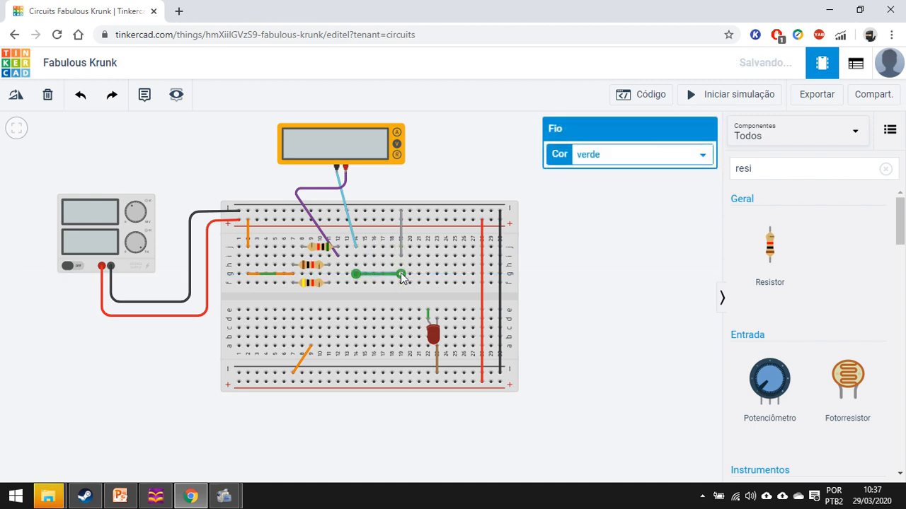
pyautogui.click(641, 156)
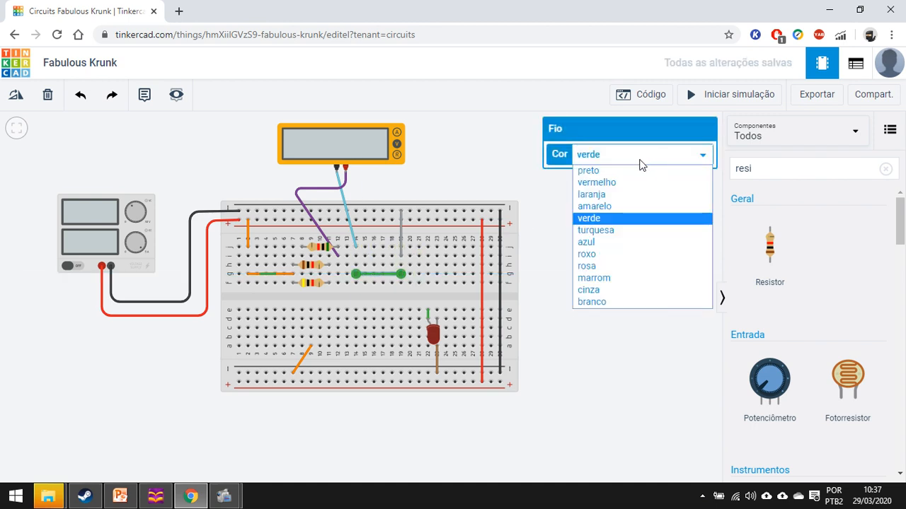
pyautogui.click(615, 290)
# Step: Connect row g, column 11 to row f, column 14 with a gray (cinza) wire
pyautogui.click(330, 275)
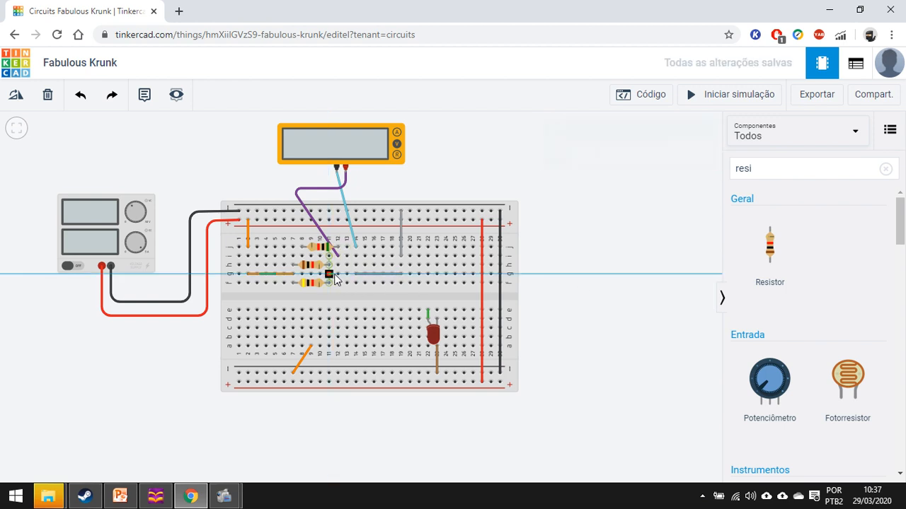
pyautogui.click(357, 283)
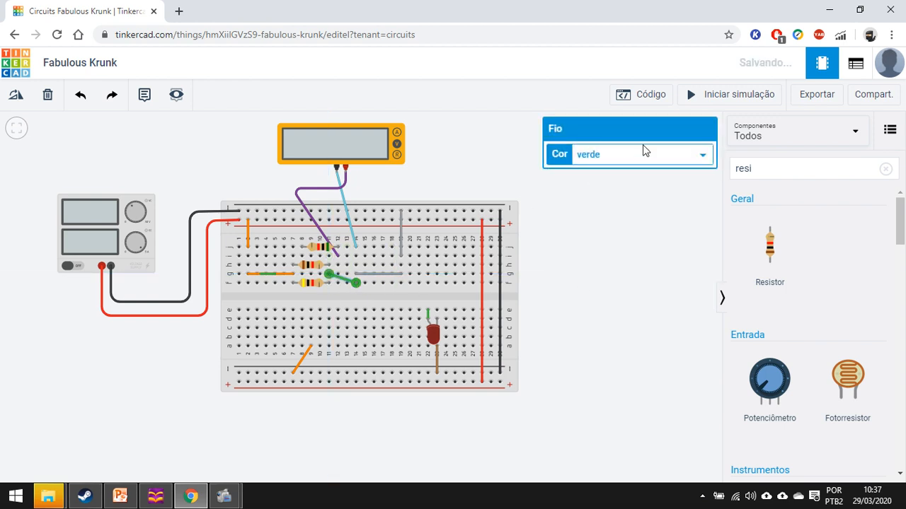
pyautogui.click(643, 152)
pyautogui.click(621, 288)
pyautogui.click(479, 148)
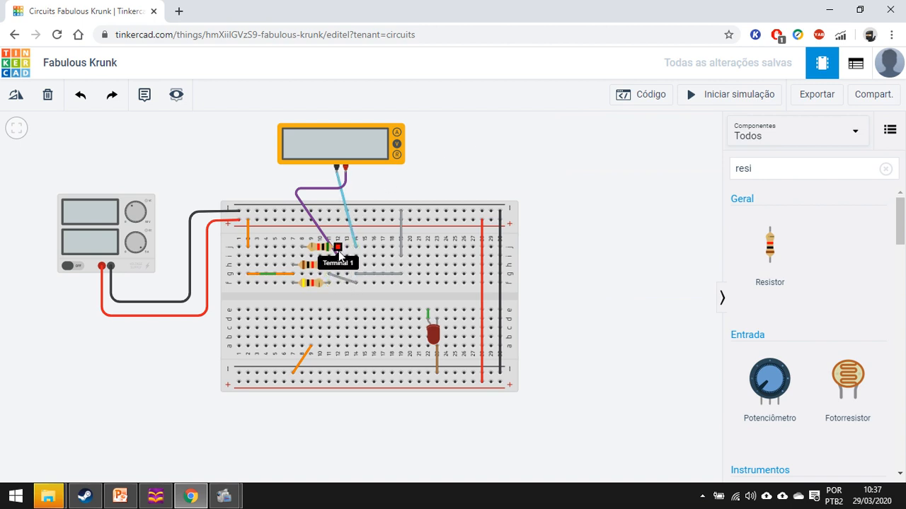
# Step: Connect columns 7 and 8 in row i with an orange (laranja) wire
pyautogui.click(293, 257)
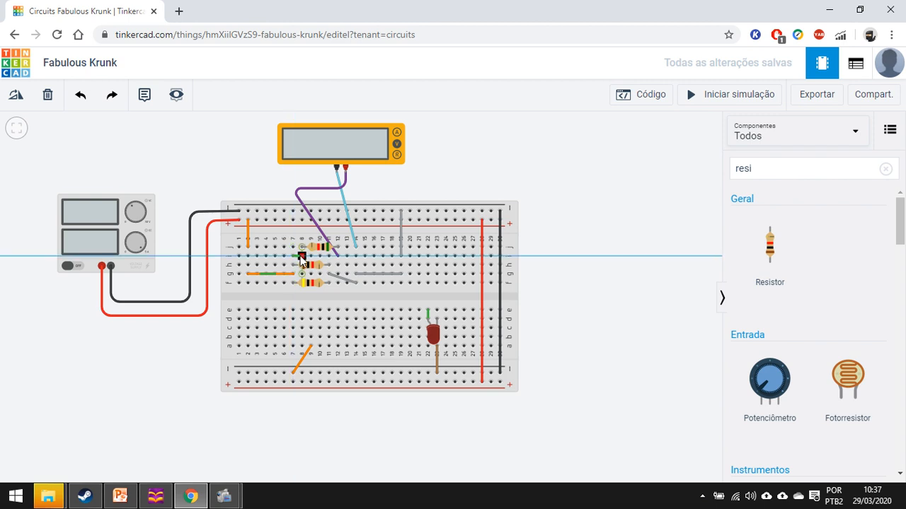
pyautogui.click(302, 257)
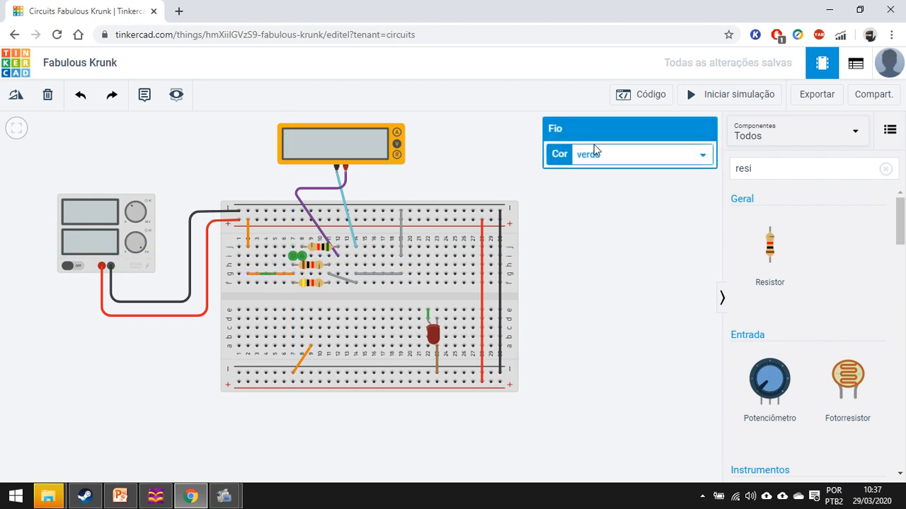
pyautogui.click(627, 155)
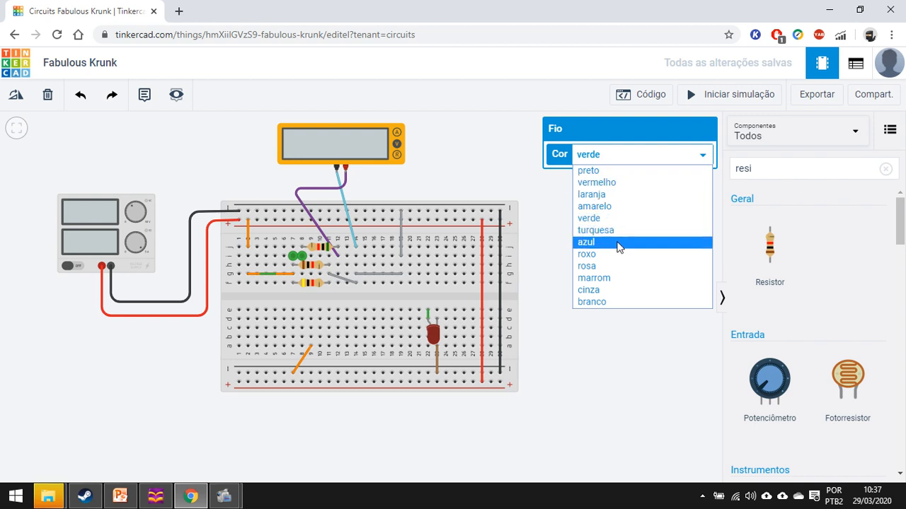
pyautogui.click(591, 195)
pyautogui.click(483, 147)
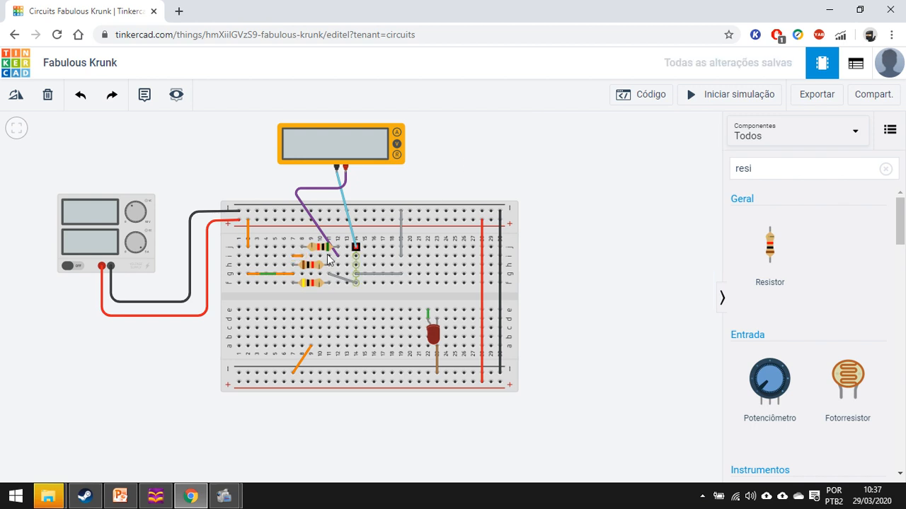
# Step: Delete the short green wire overlapping the orange wire in row g
pyautogui.click(267, 275)
pyautogui.click(319, 274)
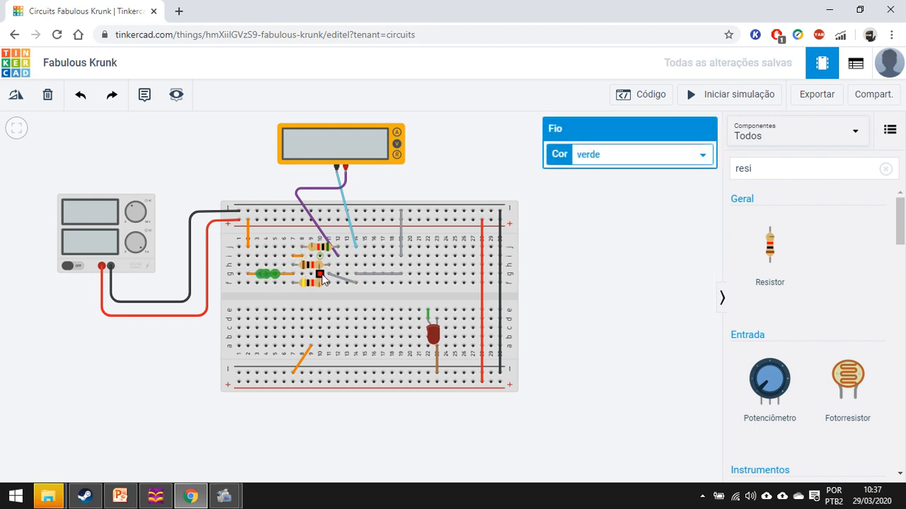
pyautogui.press('Delete')
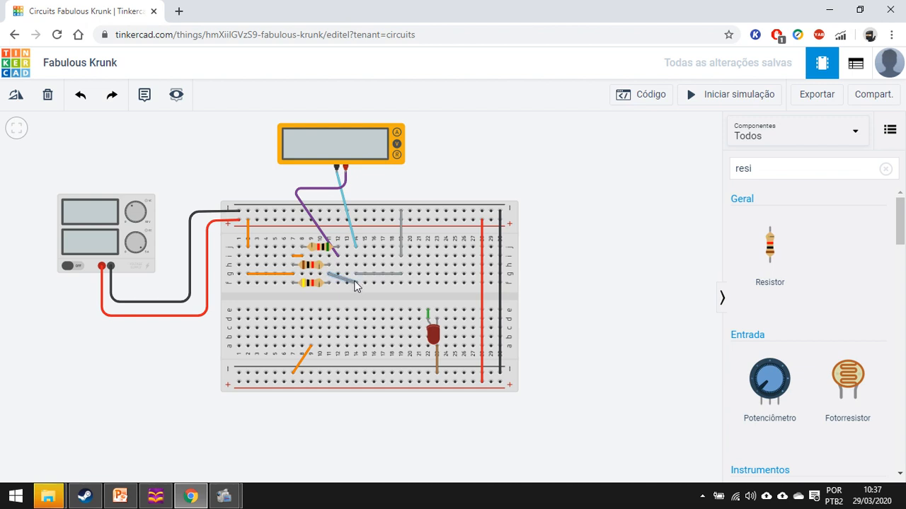
# Step: Select the row j resistor to show its name and resistance
pyautogui.moveTo(354, 284); pyautogui.dragTo(355, 275)
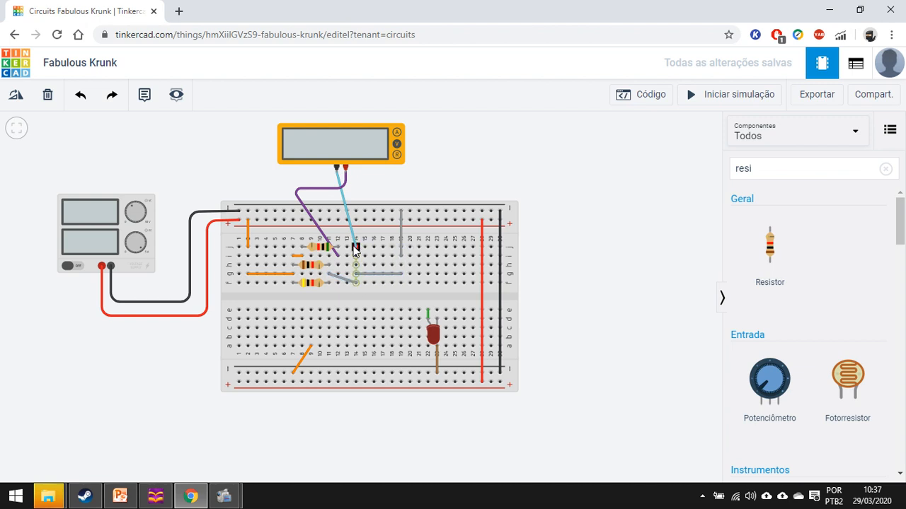
pyautogui.click(316, 250)
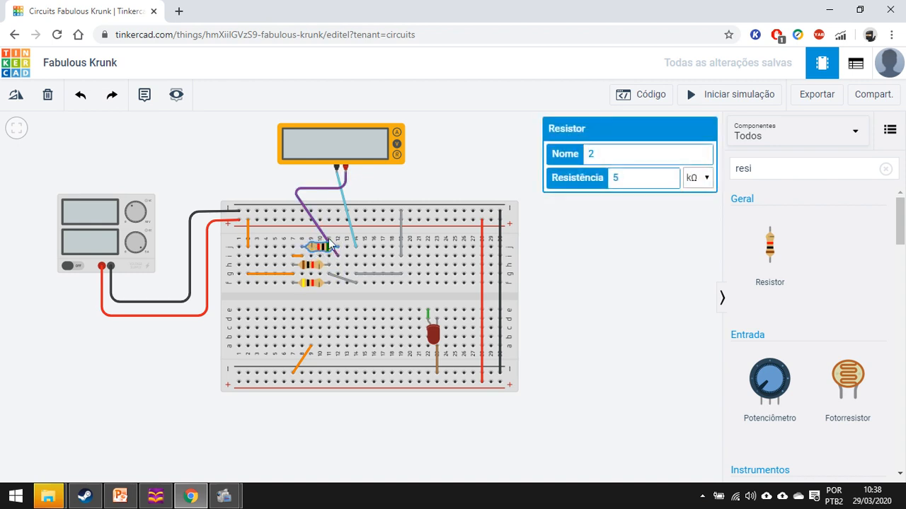
# Step: Set the multimeter's mode to current (Amperagem)
pyautogui.click(484, 136)
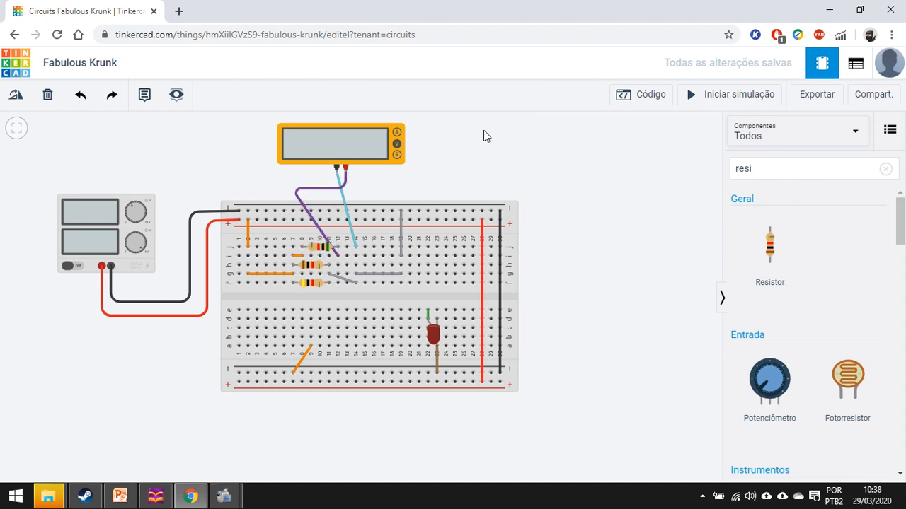
pyautogui.click(398, 135)
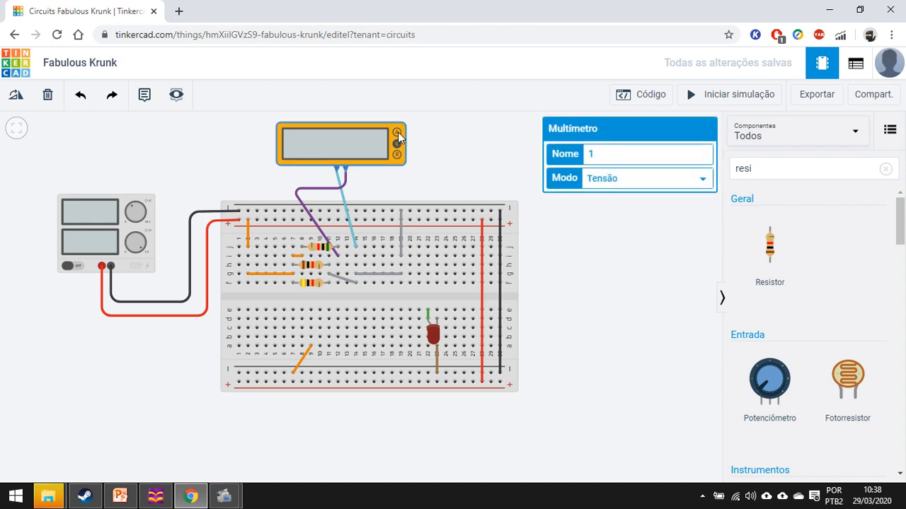
pyautogui.click(631, 176)
pyautogui.click(628, 191)
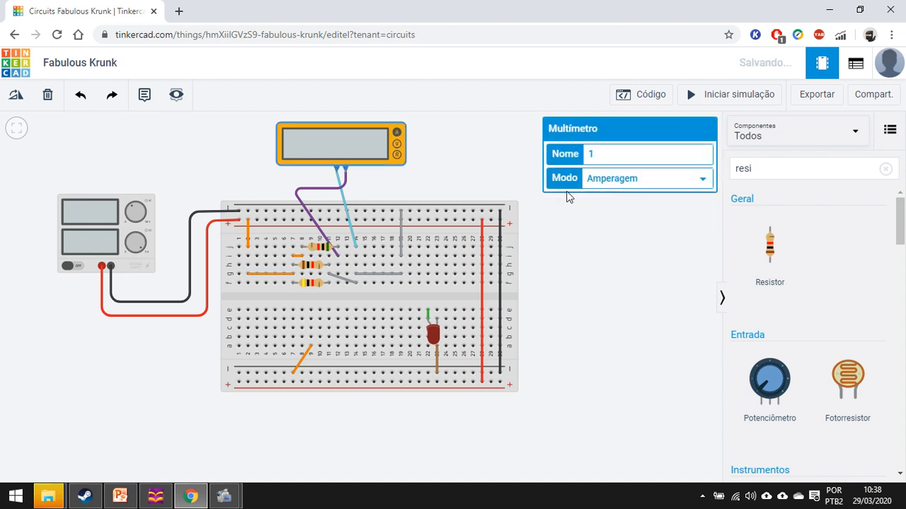
pyautogui.click(614, 151)
pyautogui.click(483, 161)
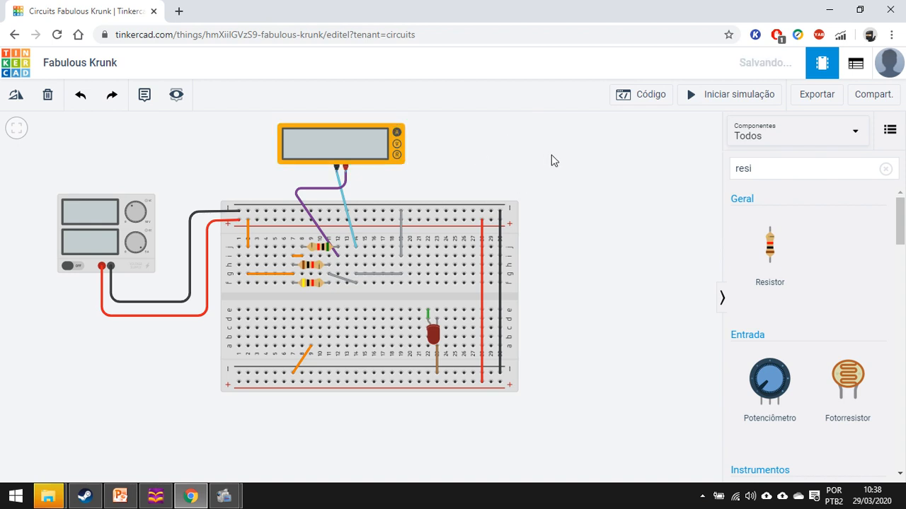
# Step: Run the simulation to measure the current through the row j resistor, check all three resistors' values, and stop it
pyautogui.click(718, 96)
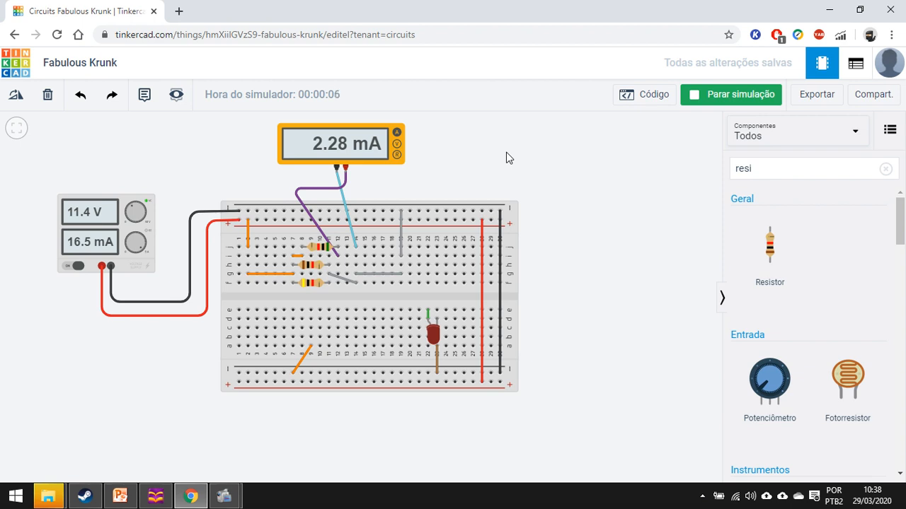
pyautogui.click(320, 246)
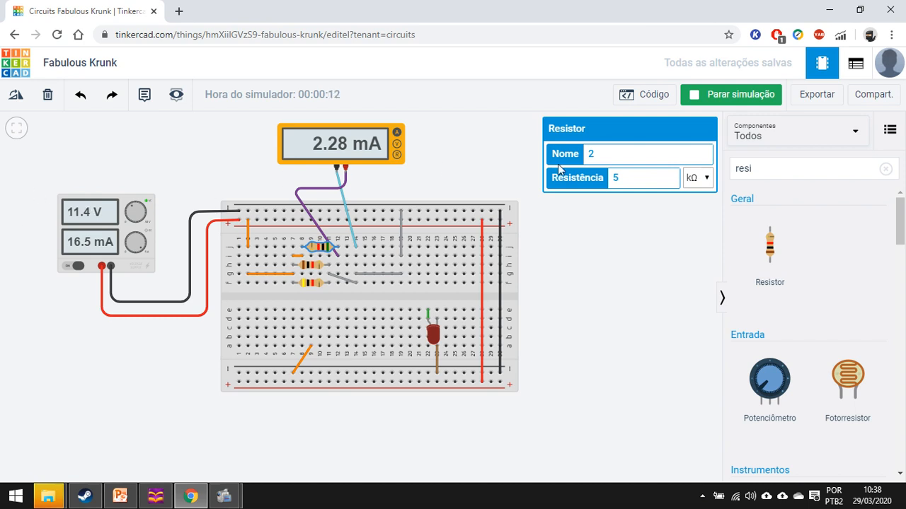
pyautogui.click(440, 151)
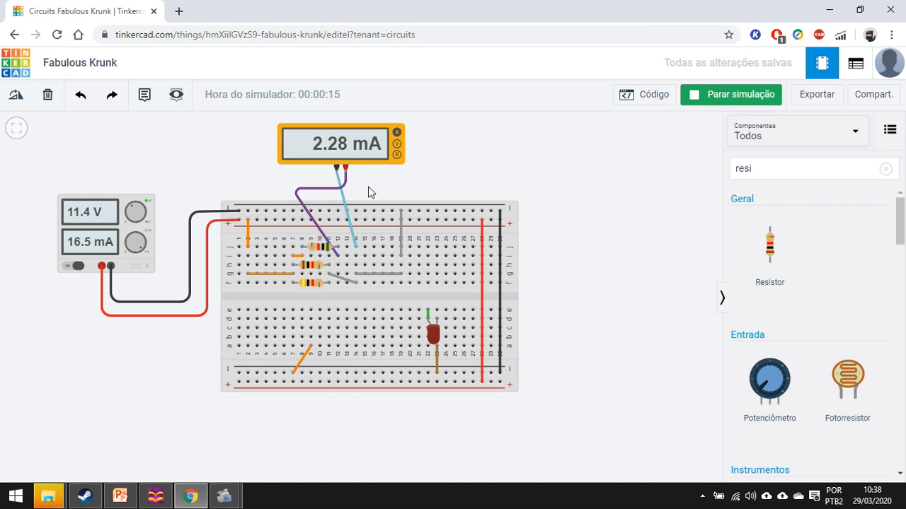
pyautogui.click(322, 249)
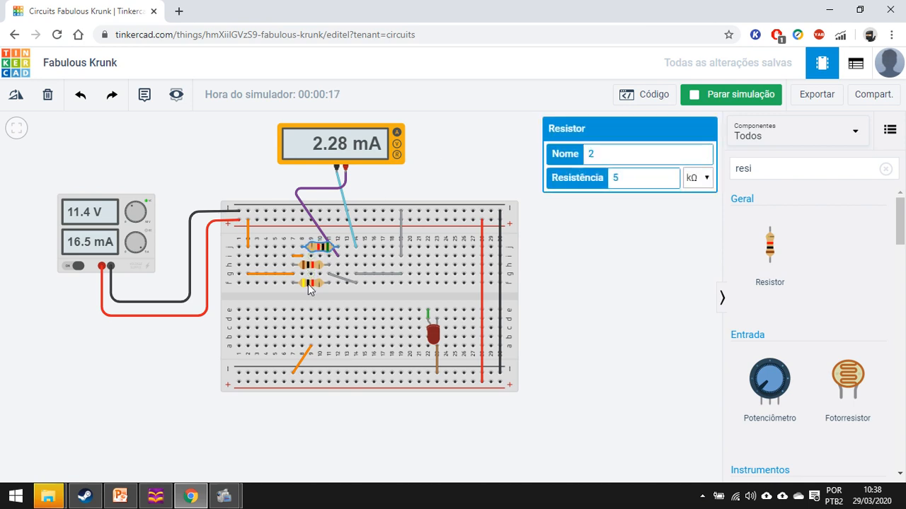
pyautogui.click(309, 285)
pyautogui.click(314, 266)
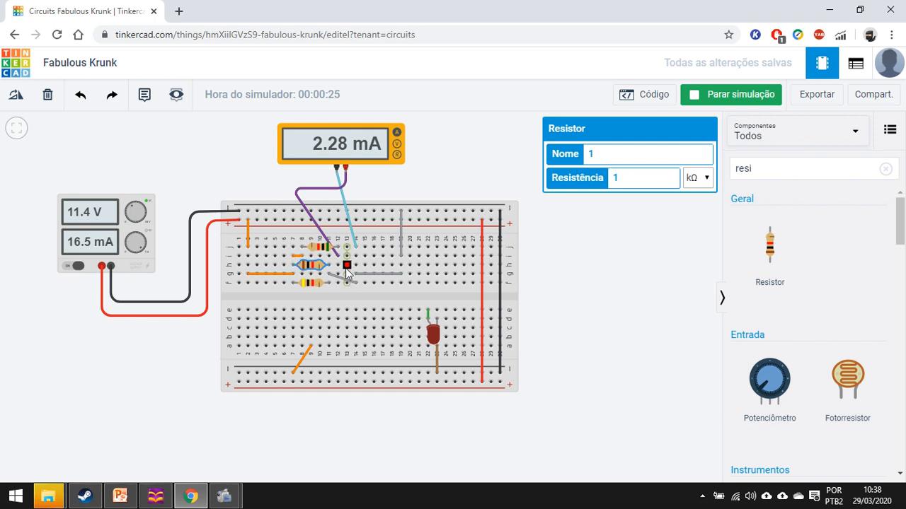
pyautogui.click(738, 101)
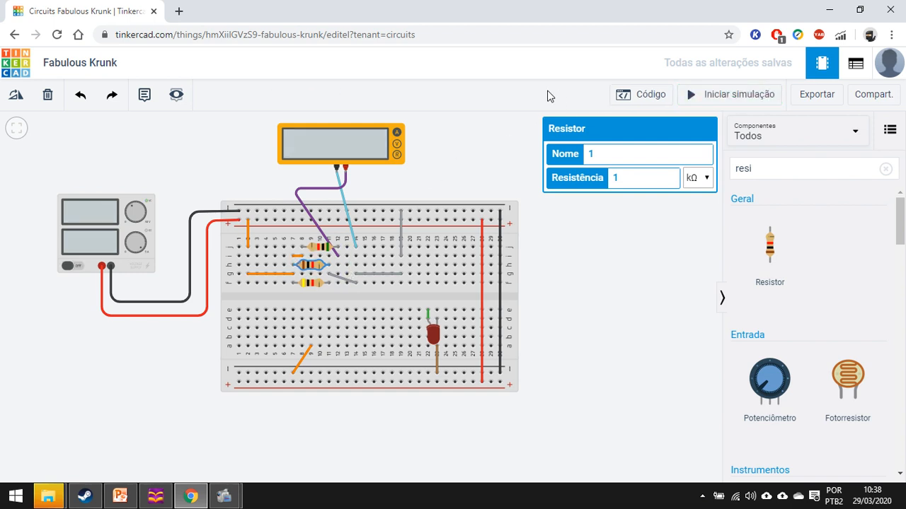
# Step: Shift the row j resistor to columns 7–11 and the row h resistor to columns 8–12, and start the simulation
pyautogui.click(323, 249)
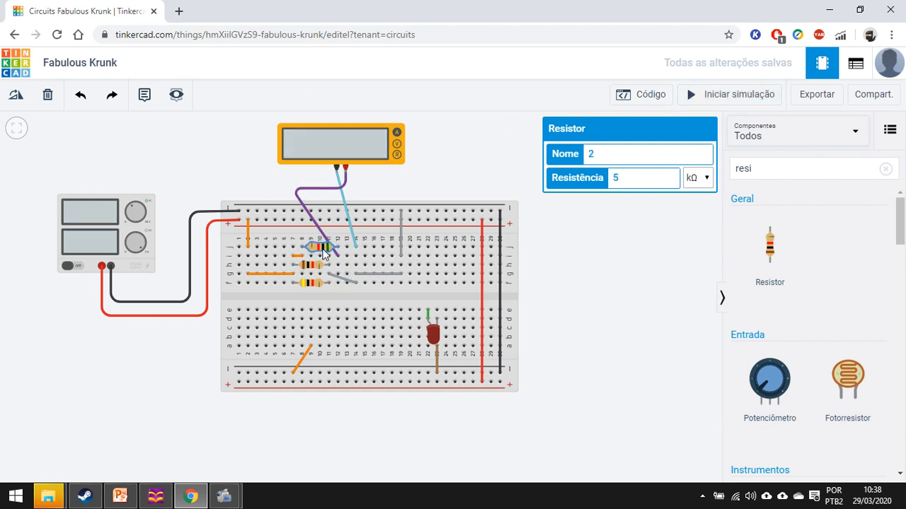
pyautogui.moveTo(323, 249); pyautogui.dragTo(315, 268)
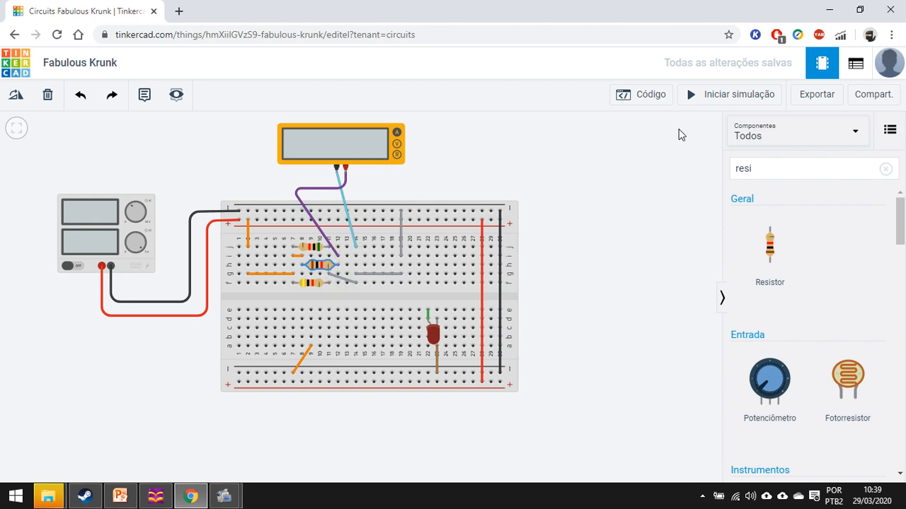
pyautogui.click(702, 103)
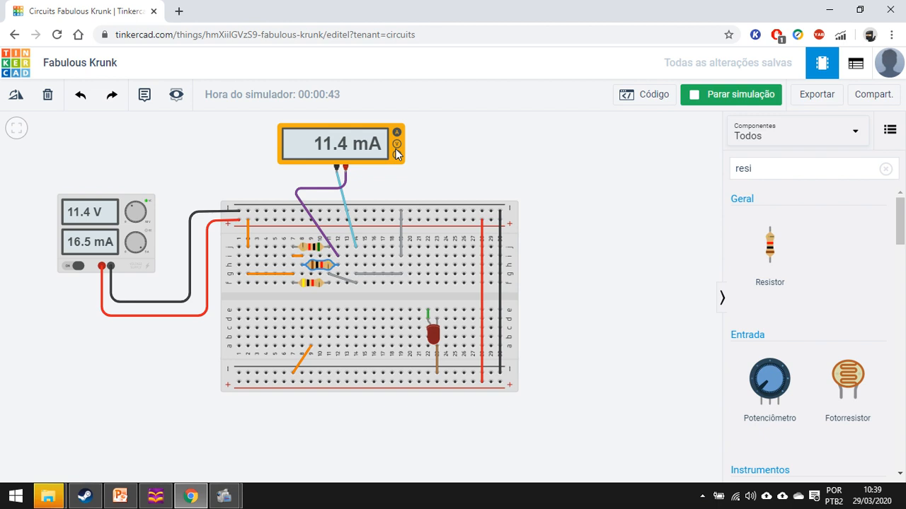
pyautogui.moveTo(222, 494)
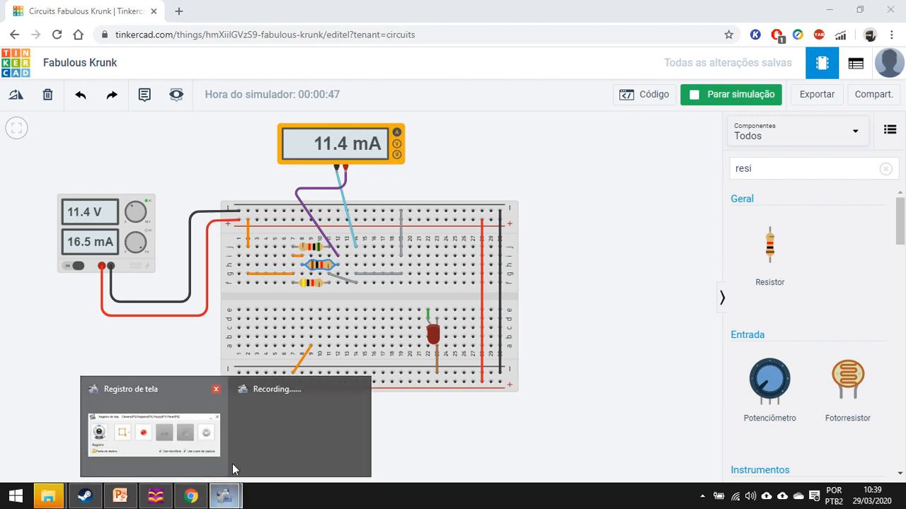
pyautogui.click(164, 431)
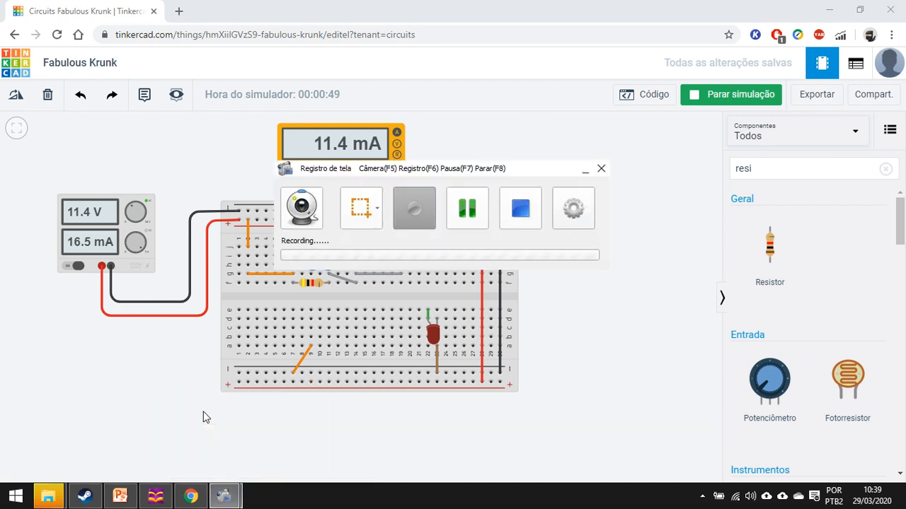